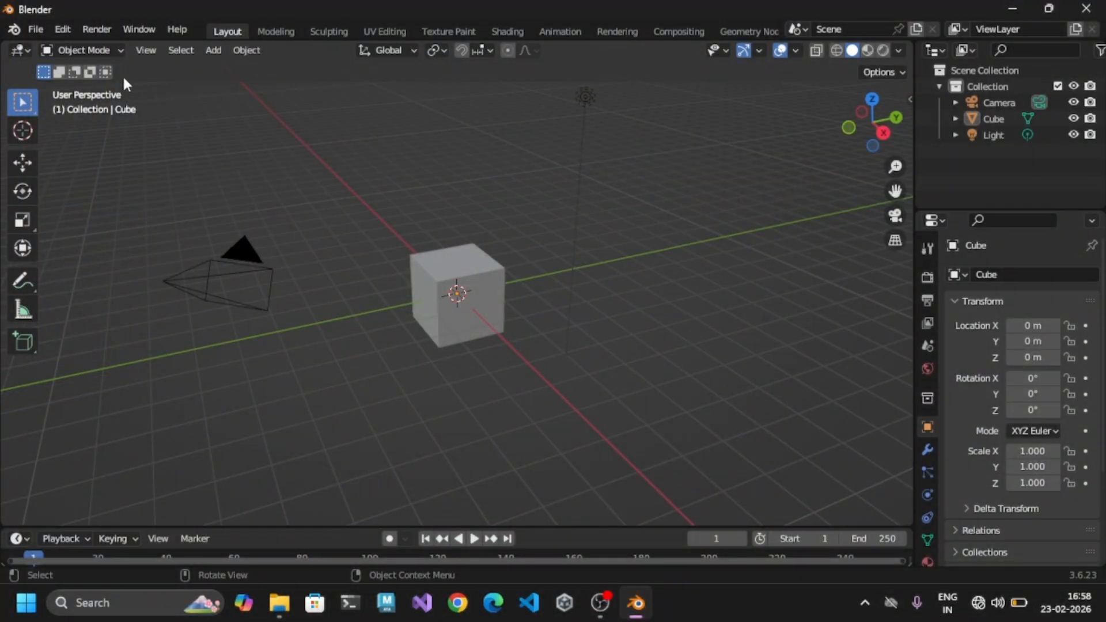
Switch the default cube from Object Mode to Edit Mode
left_click(470, 293)
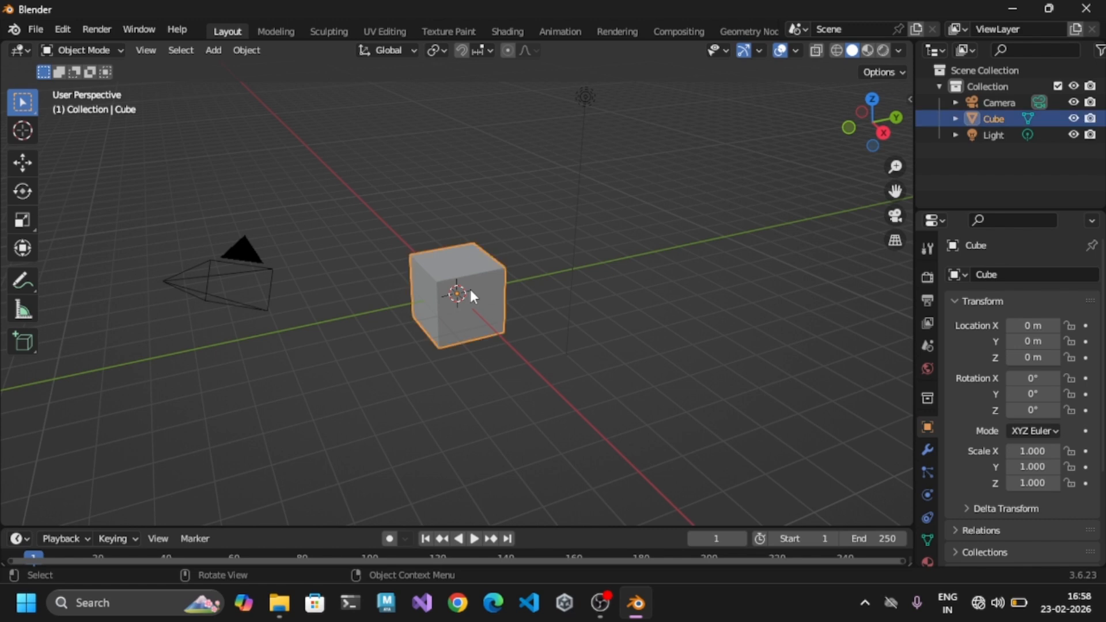
left_click(673, 268)
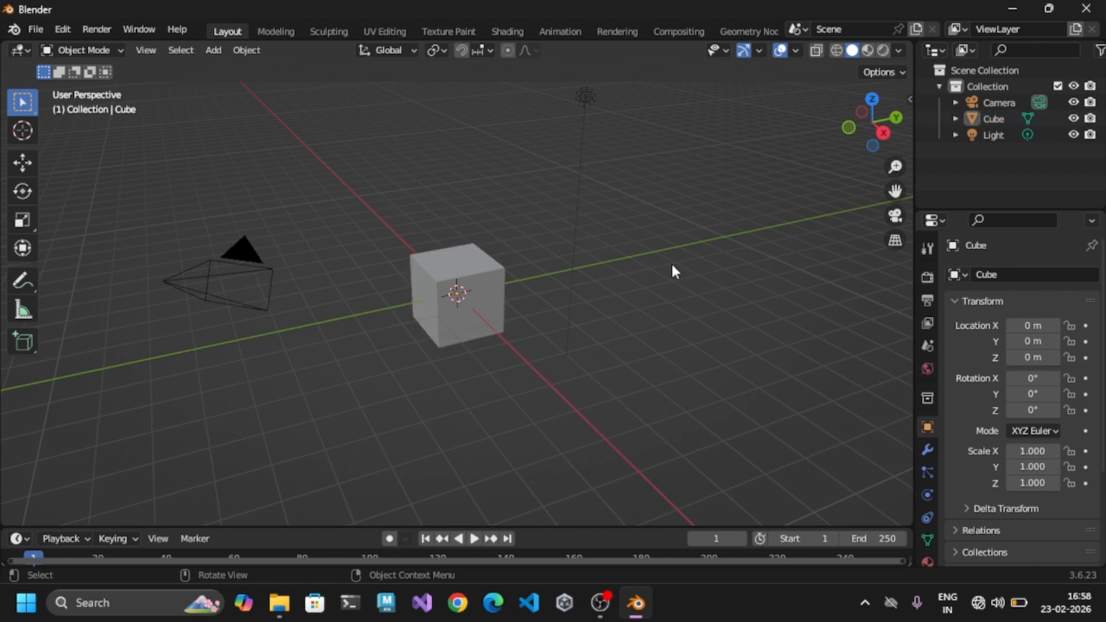
left_click(91, 50)
left_click(93, 84)
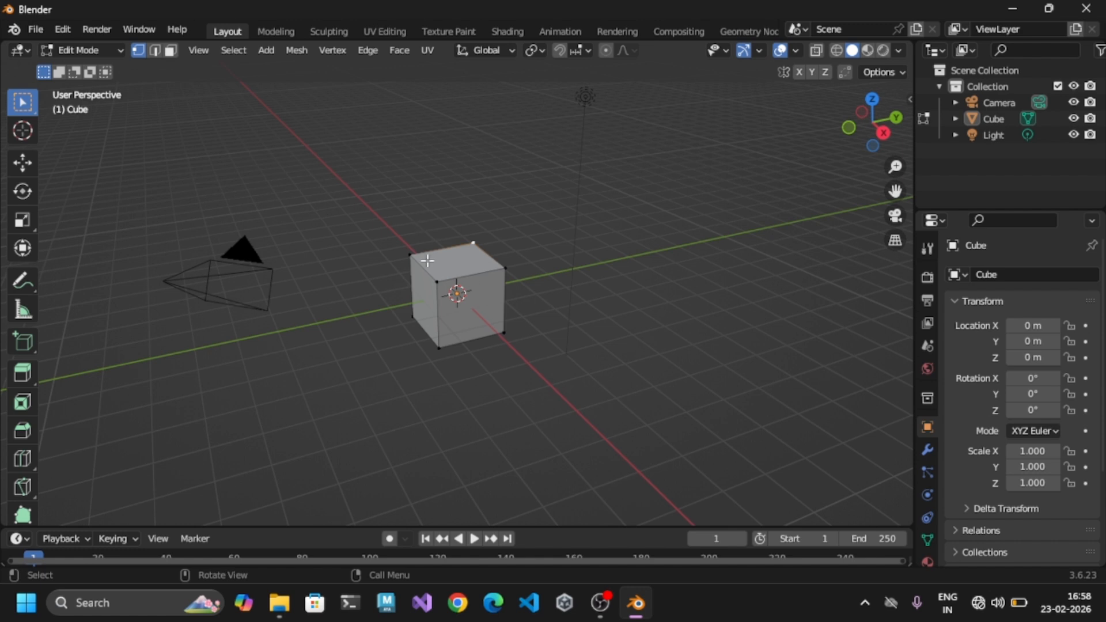
Select individual corner vertices of the cube one after another in vertex select mode
left_click(444, 282)
left_click(506, 269)
left_click(471, 246)
left_click(412, 259)
left_click(437, 288)
left_click(472, 255)
left_click(481, 316)
left_click(461, 254)
Change to edge select mode and select several of the cube's edges one at a time
left_click(156, 51)
left_click(485, 297)
left_click(449, 267)
left_click(415, 288)
left_click(478, 313)
left_click(451, 263)
Change to face select mode and select the cube's top and side faces one at a time
left_click(171, 51)
left_click(485, 300)
left_click(461, 256)
left_click(425, 290)
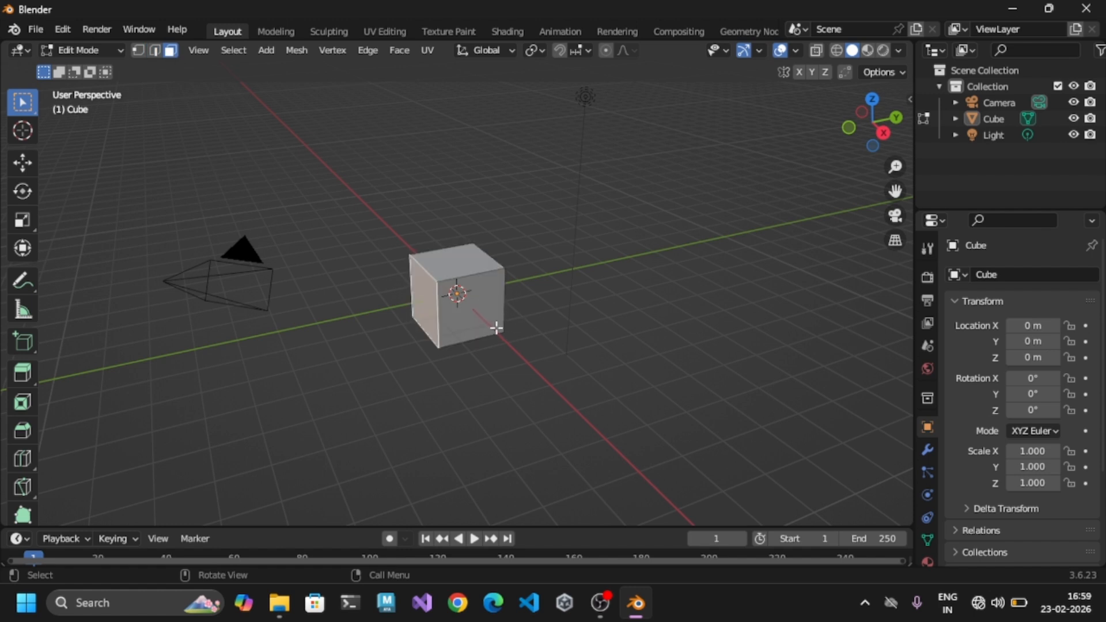
left_click(497, 327)
left_click(454, 271)
left_click(422, 292)
left_click(477, 308)
left_click(462, 269)
left_click(455, 309)
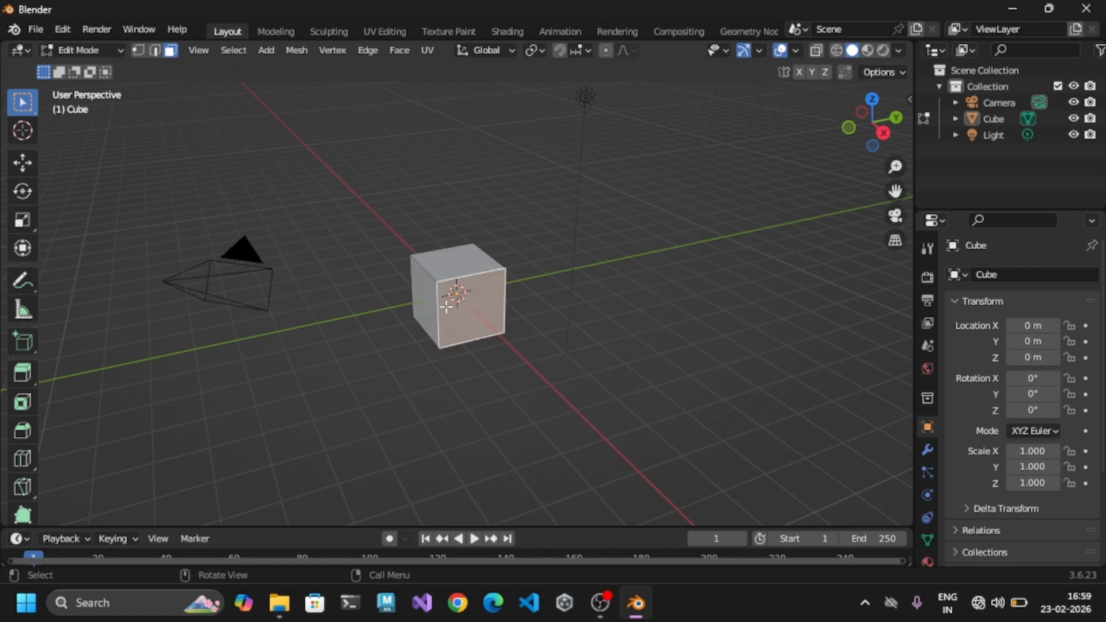
left_click(452, 268)
left_click(477, 324)
left_click(436, 297)
Extrude the cube's top face upward twice, the first time by about 1.5 m, to form a three-segment column
left_click(450, 267)
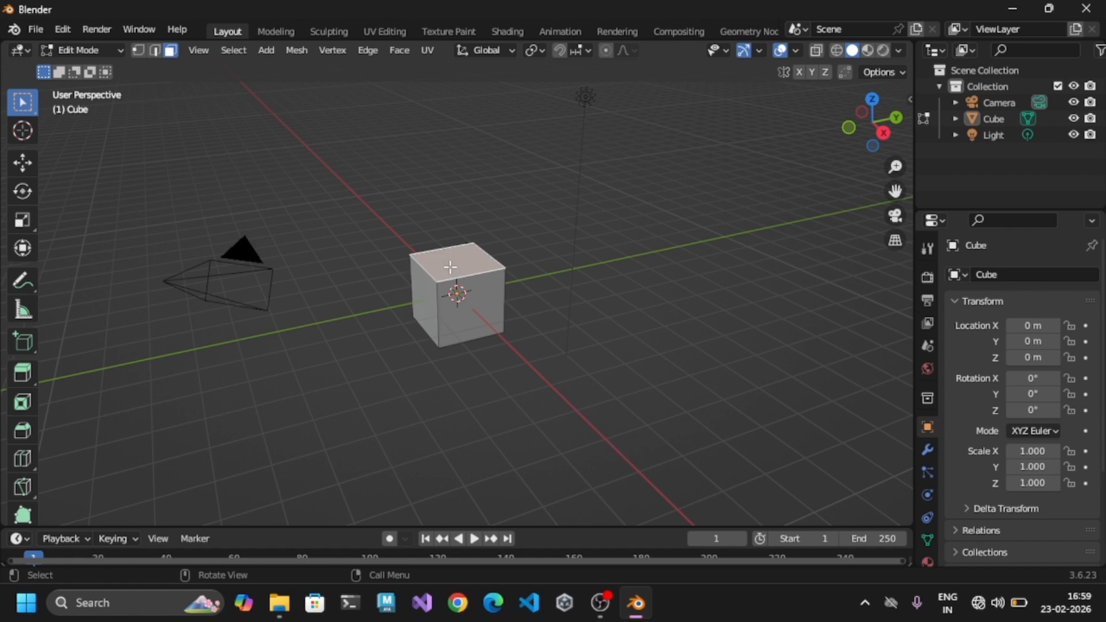
key("e")
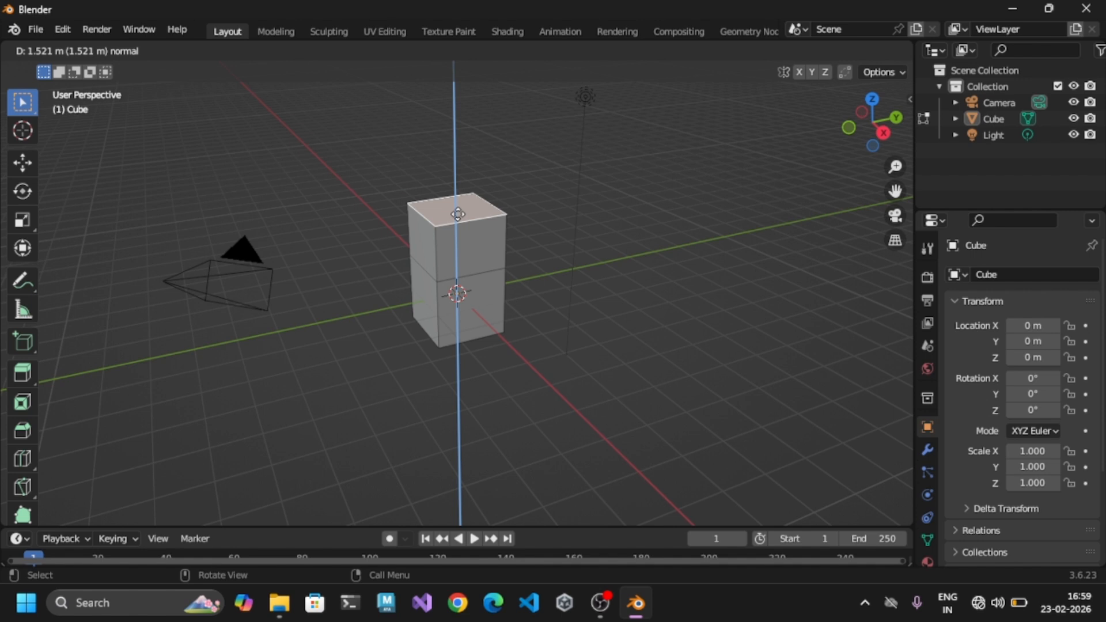
left_click(458, 214)
key("e")
left_click(456, 220)
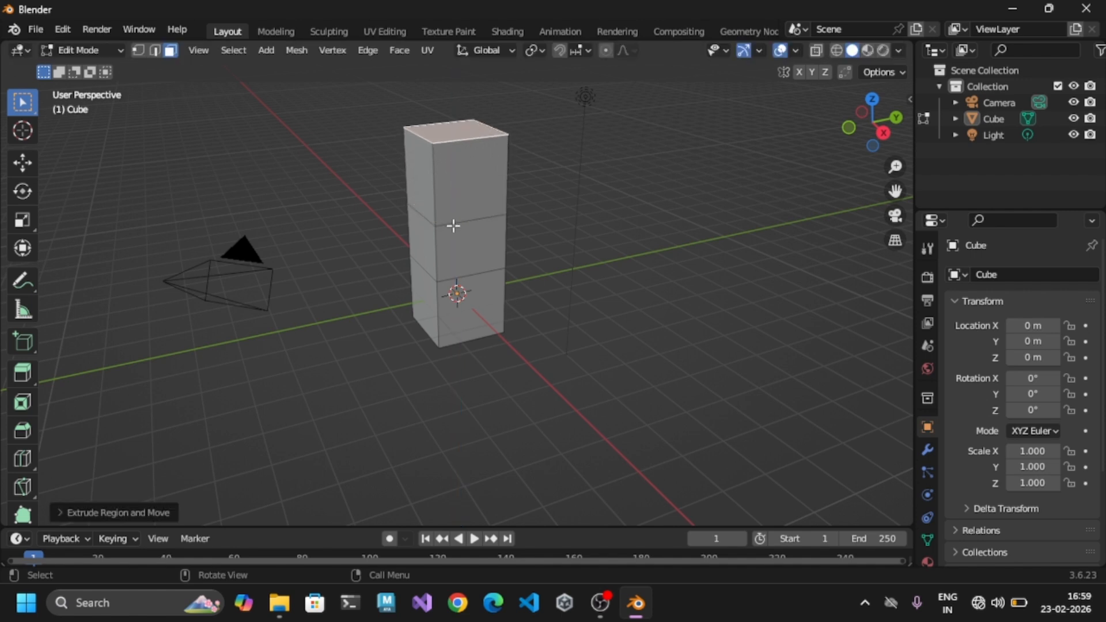
Extrude the +X face of the column's middle segment outward to form a horizontal arm
left_click(460, 242)
key("e")
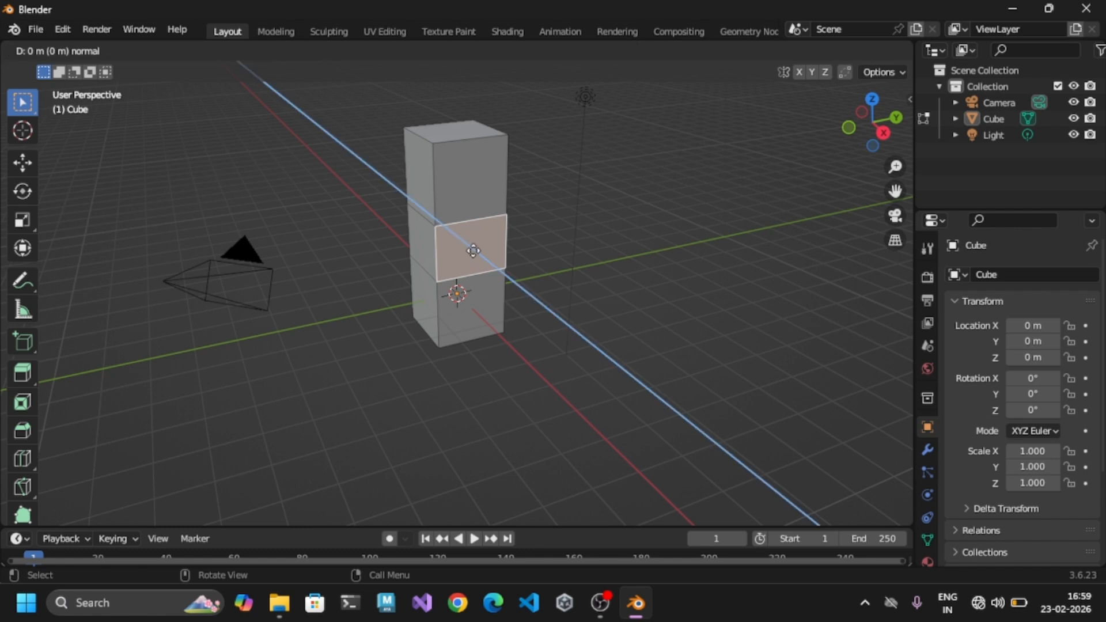
left_click(527, 291)
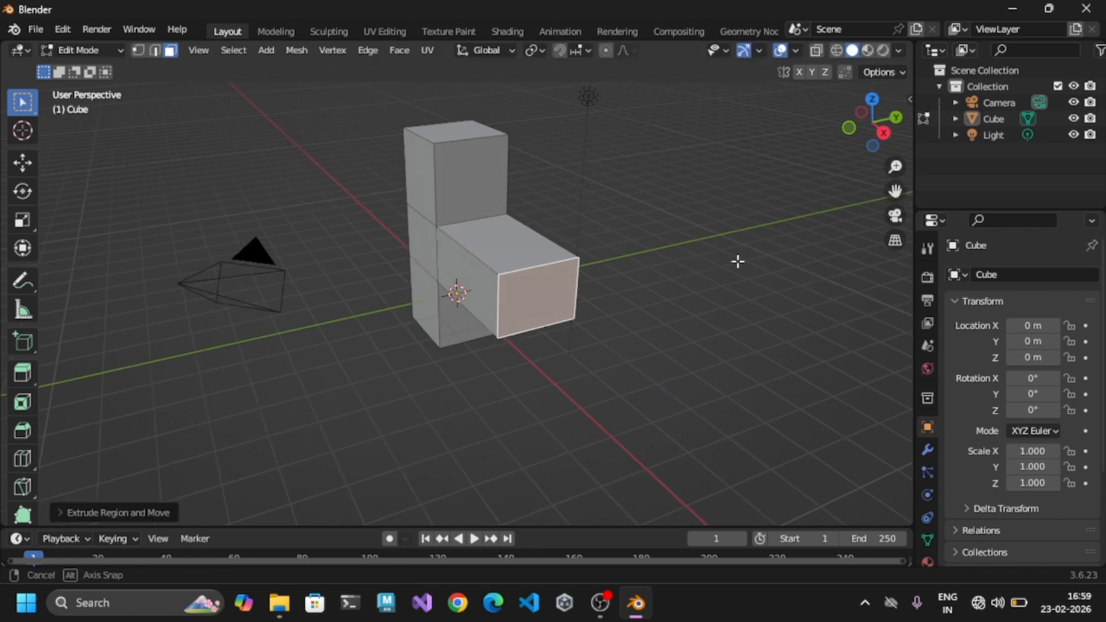
Extrude the arm's long side face along negative Y to widen it with a second block
middle_click_drag(716, 264, 800, 267)
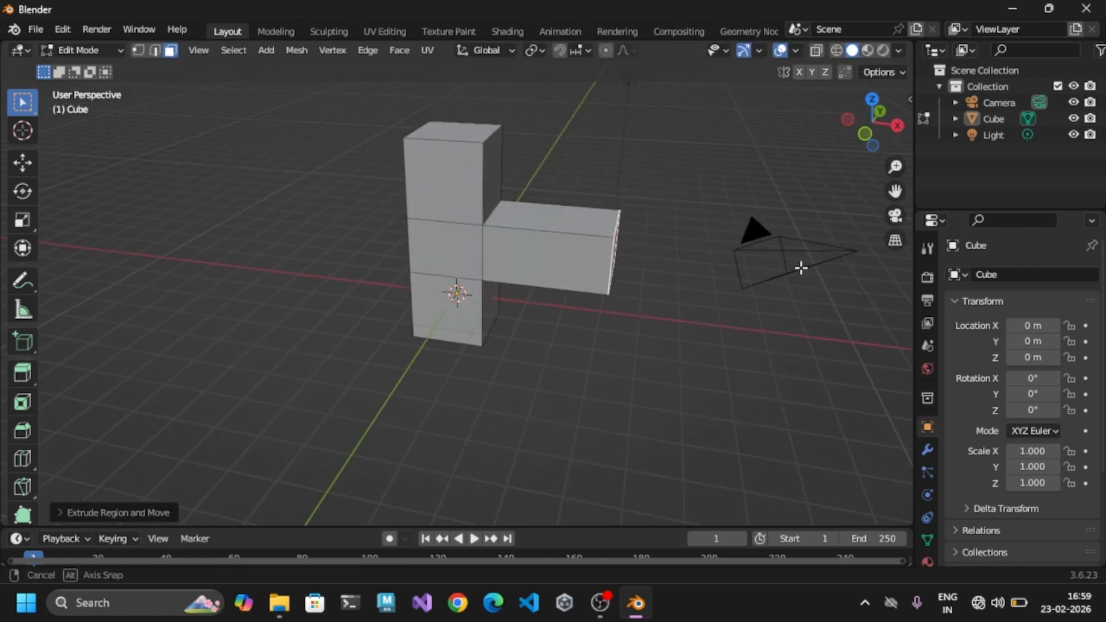
left_click(566, 253)
key("e")
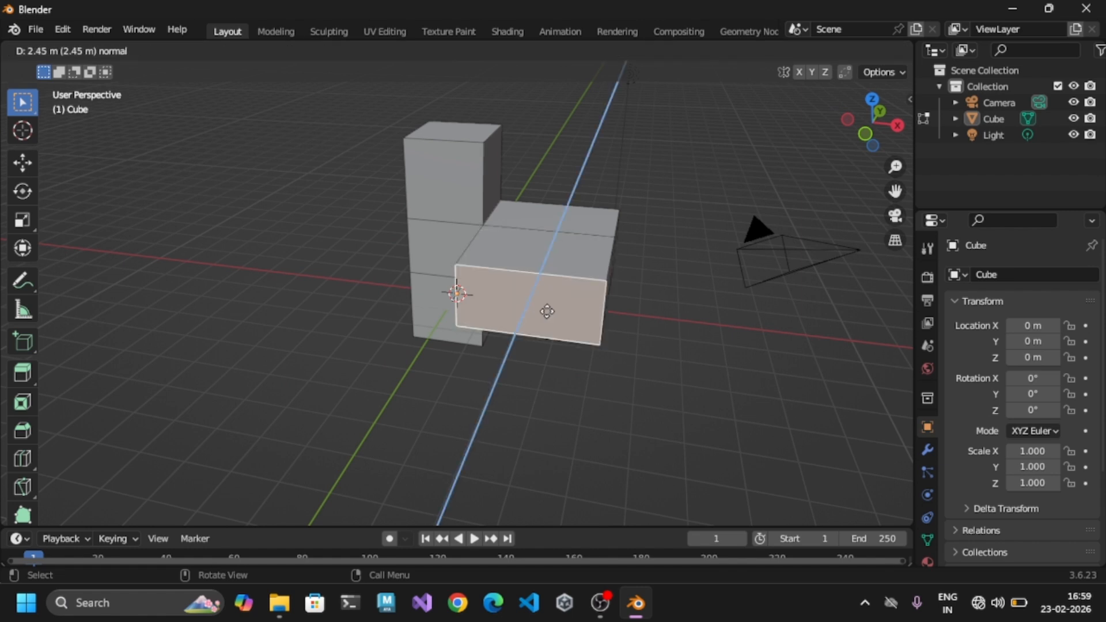
left_click(527, 336)
Try to select all faces of the newly extruded block with a selection box in solid shading
middle_click_drag(669, 338, 800, 345)
middle_click_drag(604, 305, 672, 299)
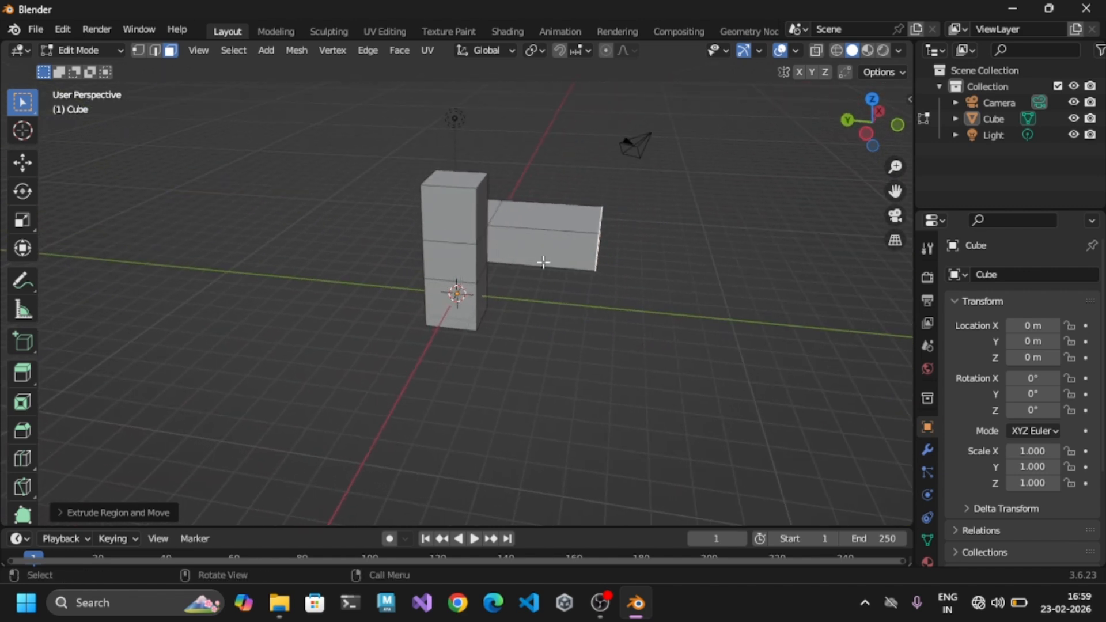
left_click(488, 229)
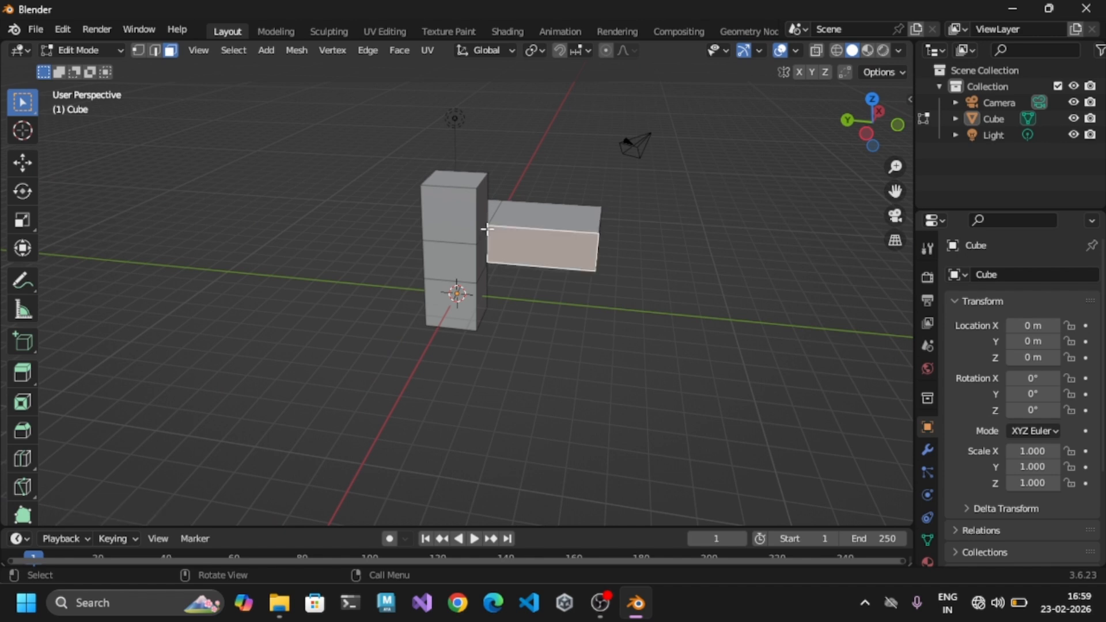
left_click(620, 237)
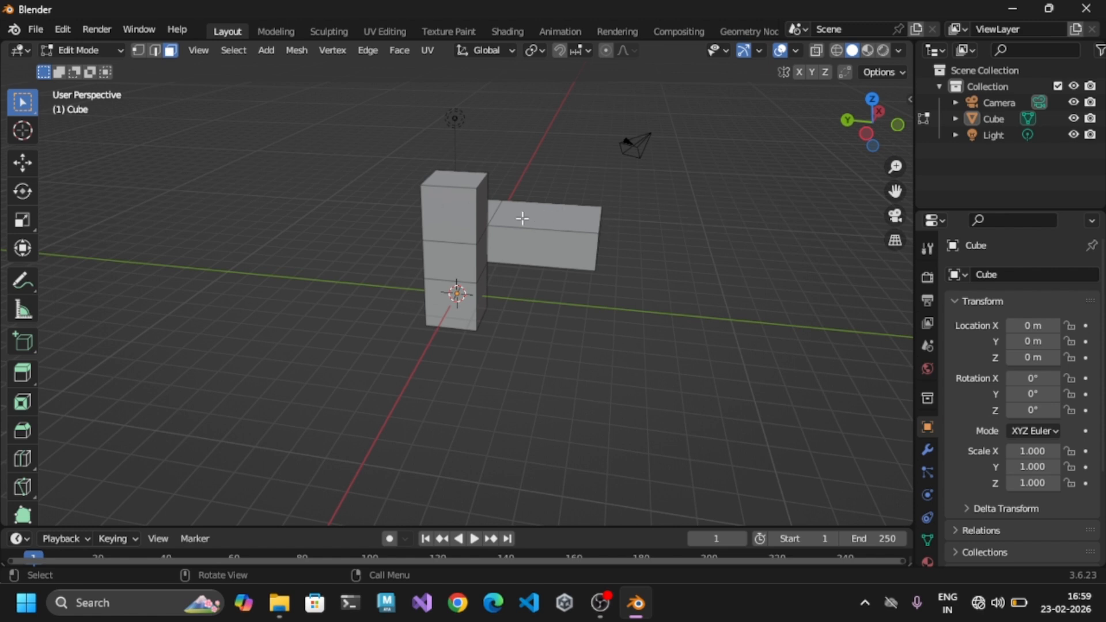
middle_click_drag(598, 245, 538, 247)
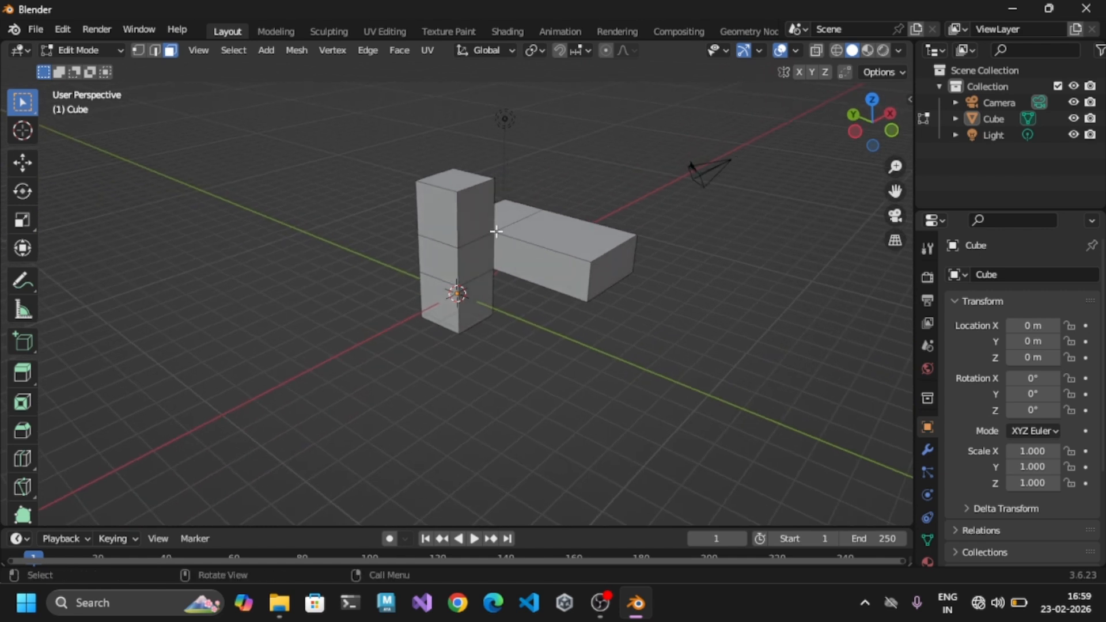
left_click_drag(493, 219, 692, 310)
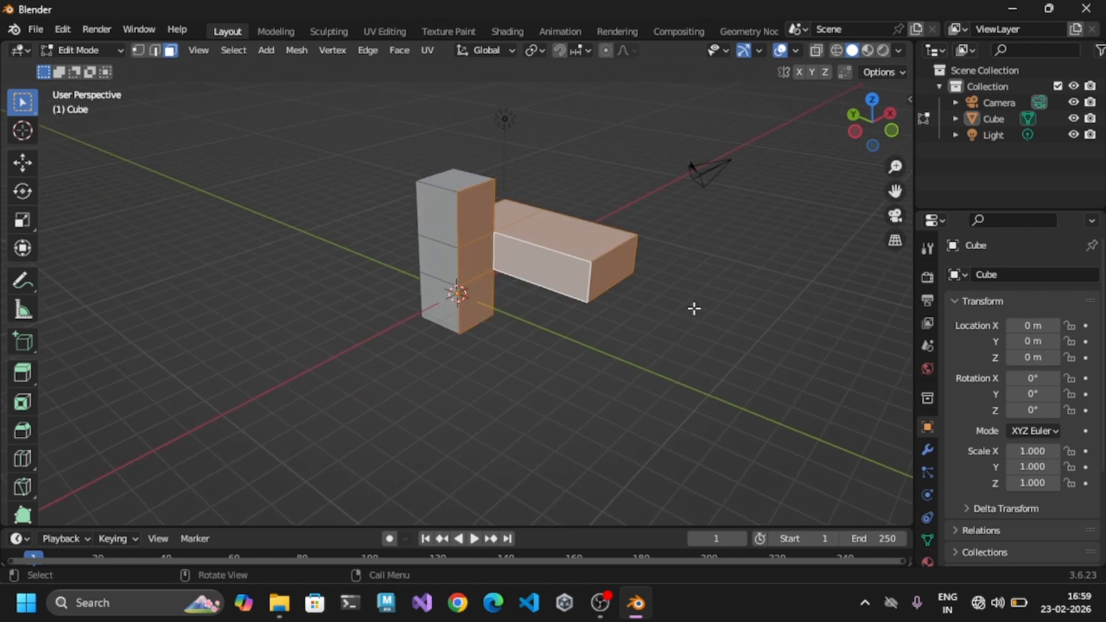
middle_click_drag(724, 323, 698, 316)
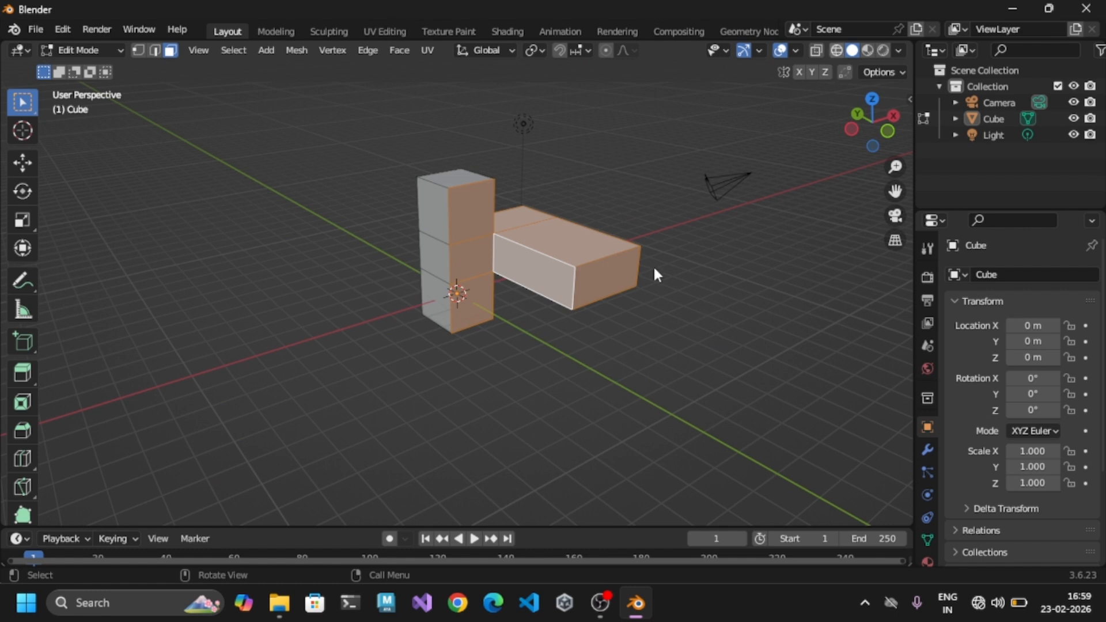
Clear the selection, box-select the newly extruded block's faces in wireframe view, and return to solid shading
key("alt+z")
key("alt+a")
mouse_move(689, 266)
middle_mouse_down()
mouse_move(753, 264)
mouse_move(689, 267)
middle_mouse_up()
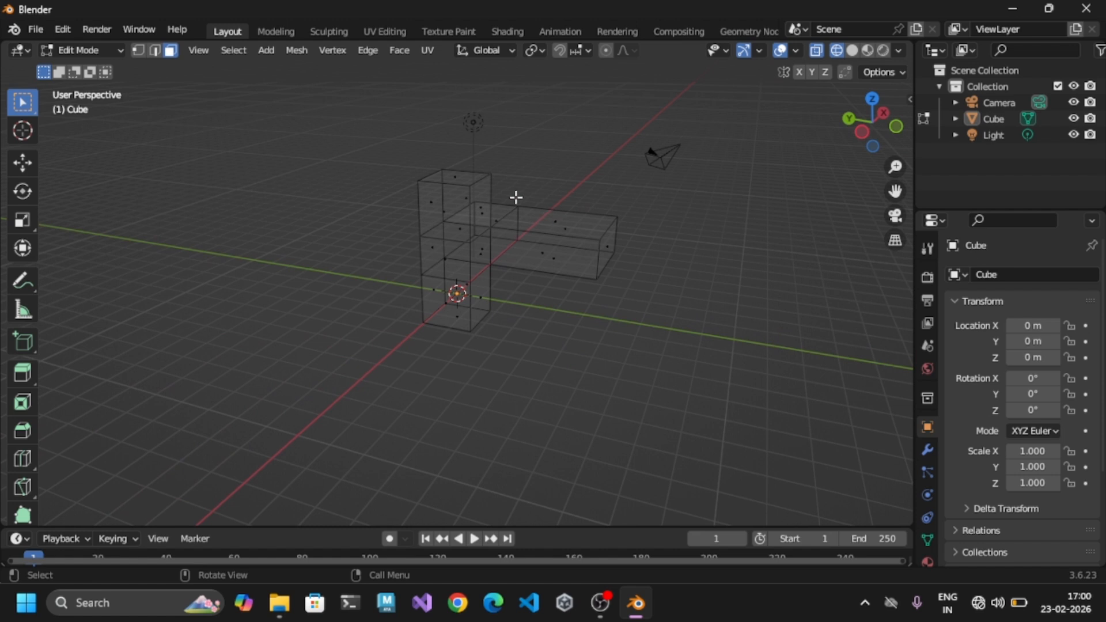
left_click_drag(508, 196, 642, 282)
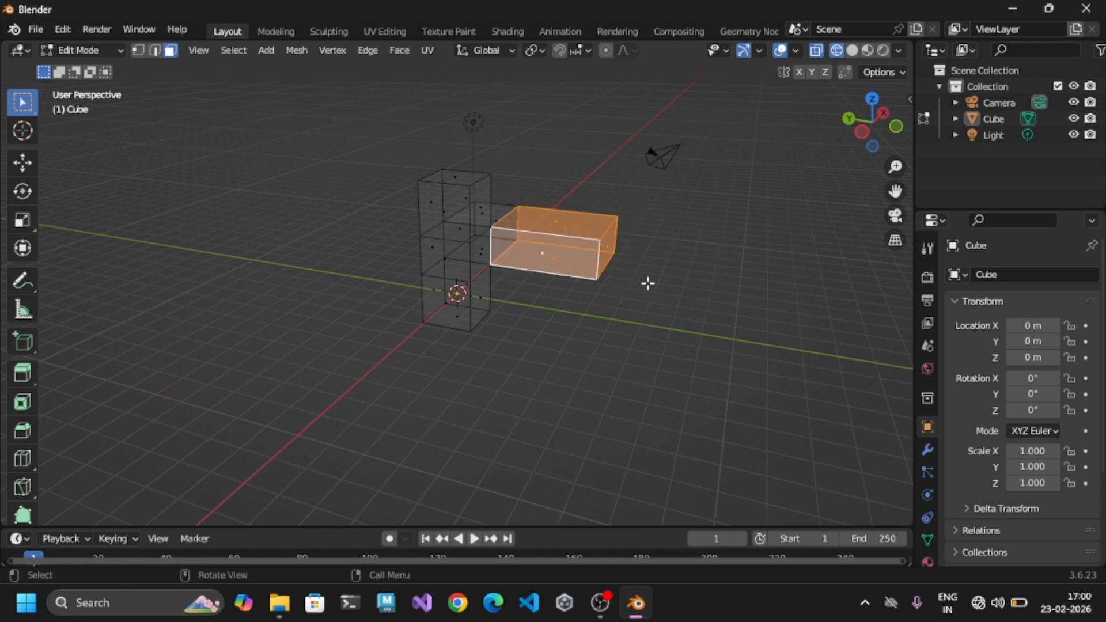
middle_click_drag(696, 279, 718, 239)
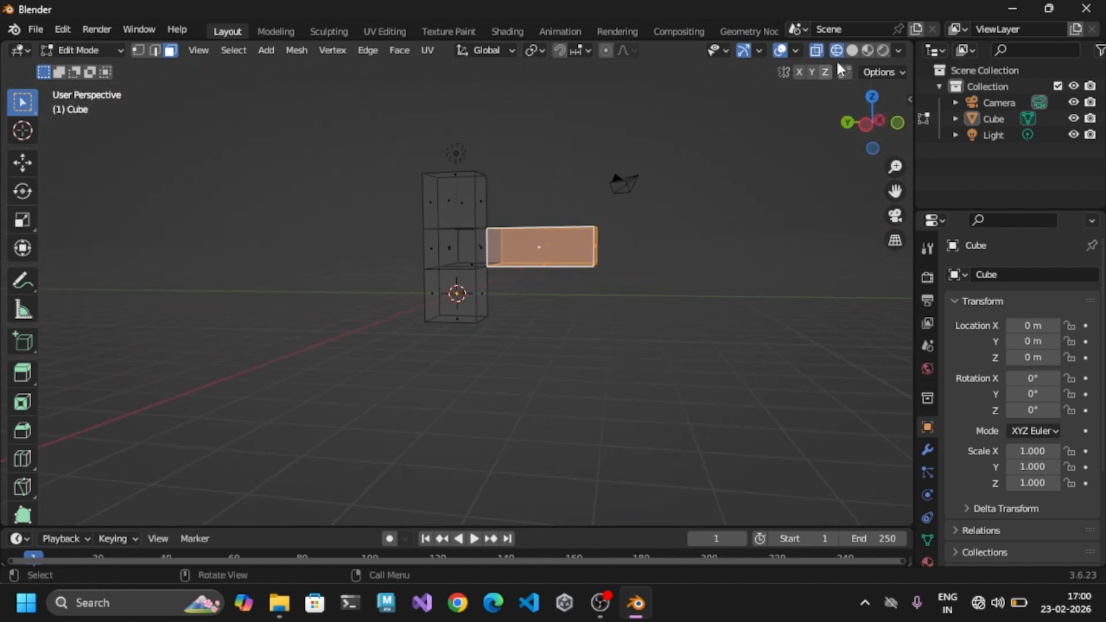
left_click(854, 53)
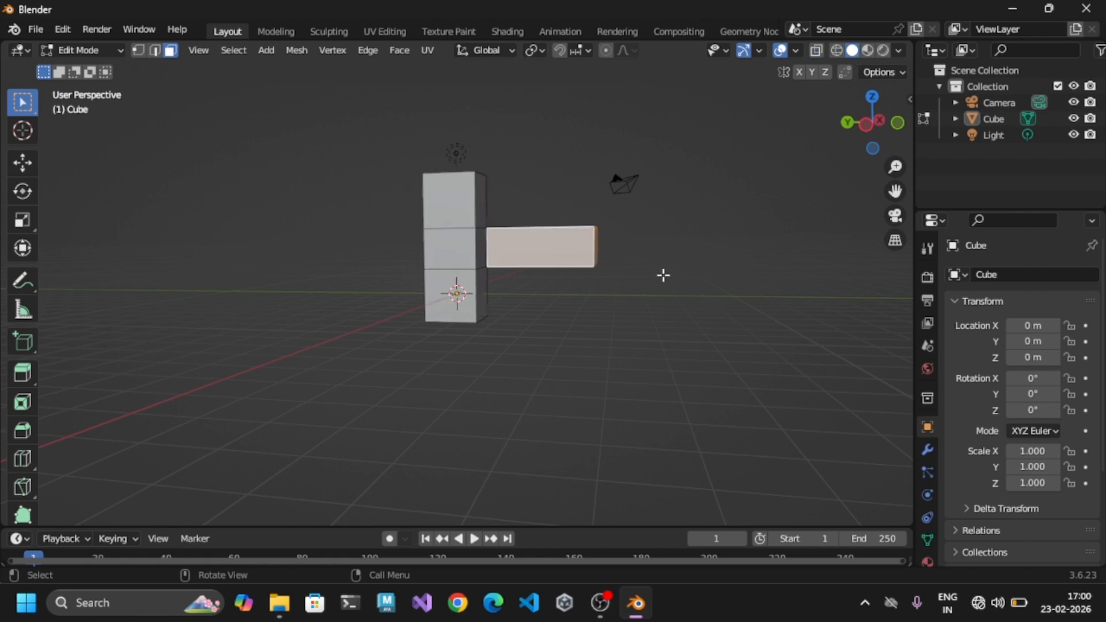
Add a single loop cut across the extruded block, near the middle of its length along Y
mouse_move(642, 289)
middle_mouse_down()
mouse_move(671, 338)
mouse_move(632, 348)
middle_mouse_up()
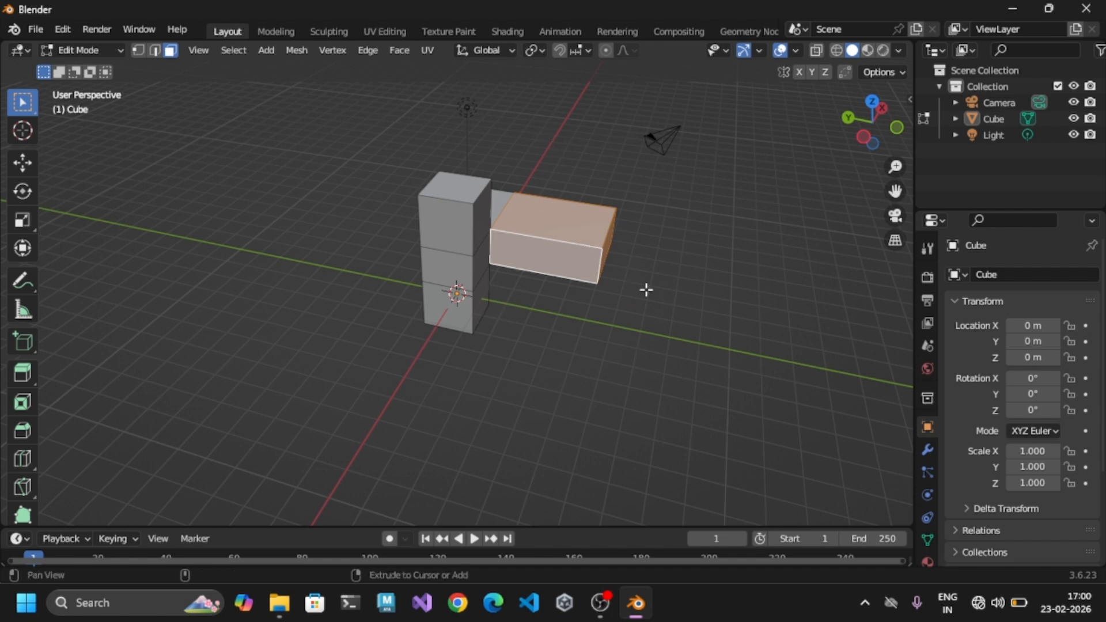
key("ctrl+r")
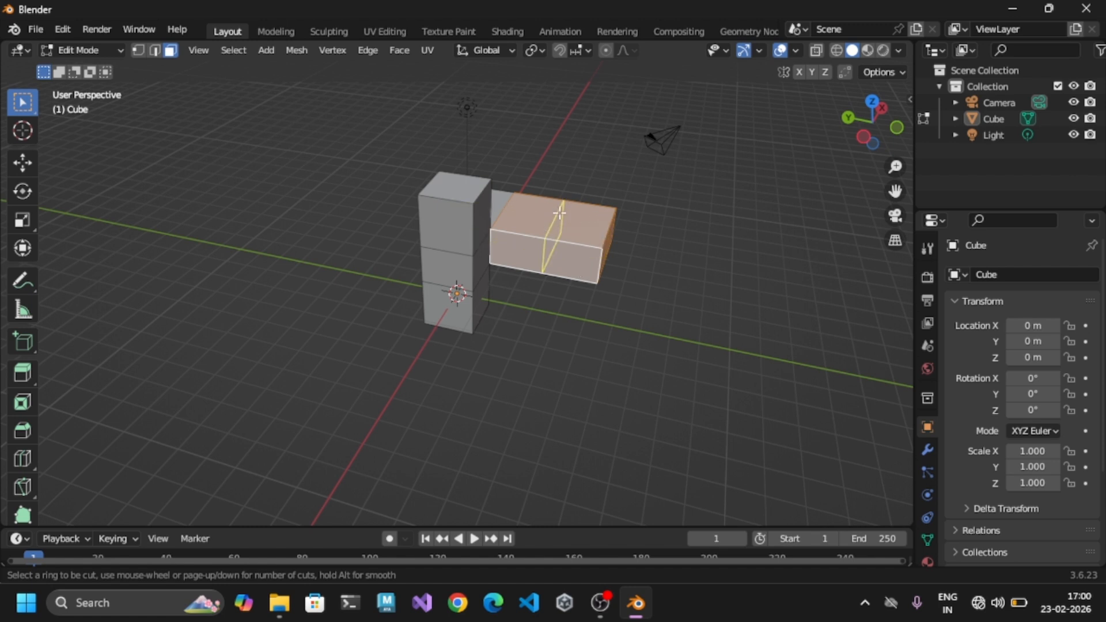
left_click(558, 214)
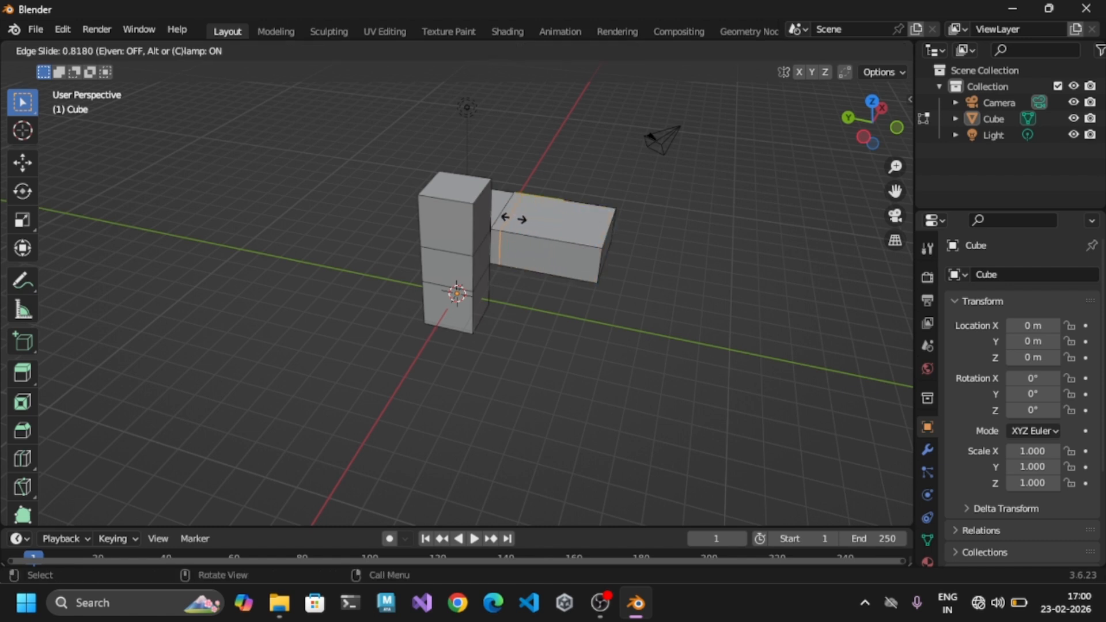
left_click(553, 226)
Extrude the -X face of the block's outer half along negative X, using face select mode
middle_click_drag(681, 272, 625, 262)
left_click(552, 282)
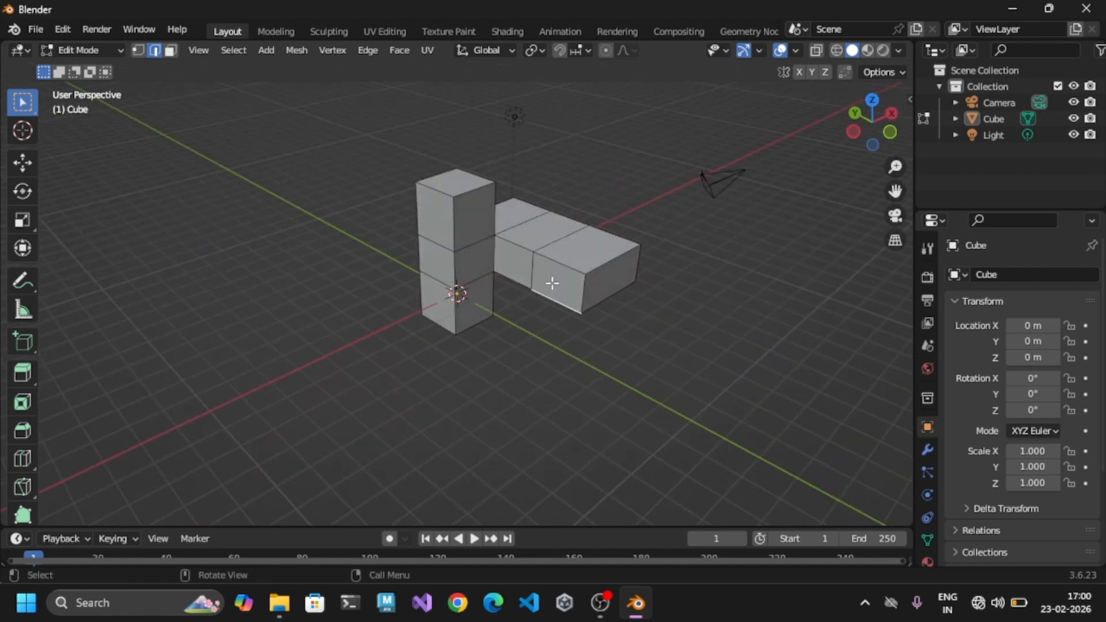
left_click(170, 51)
left_click(567, 285)
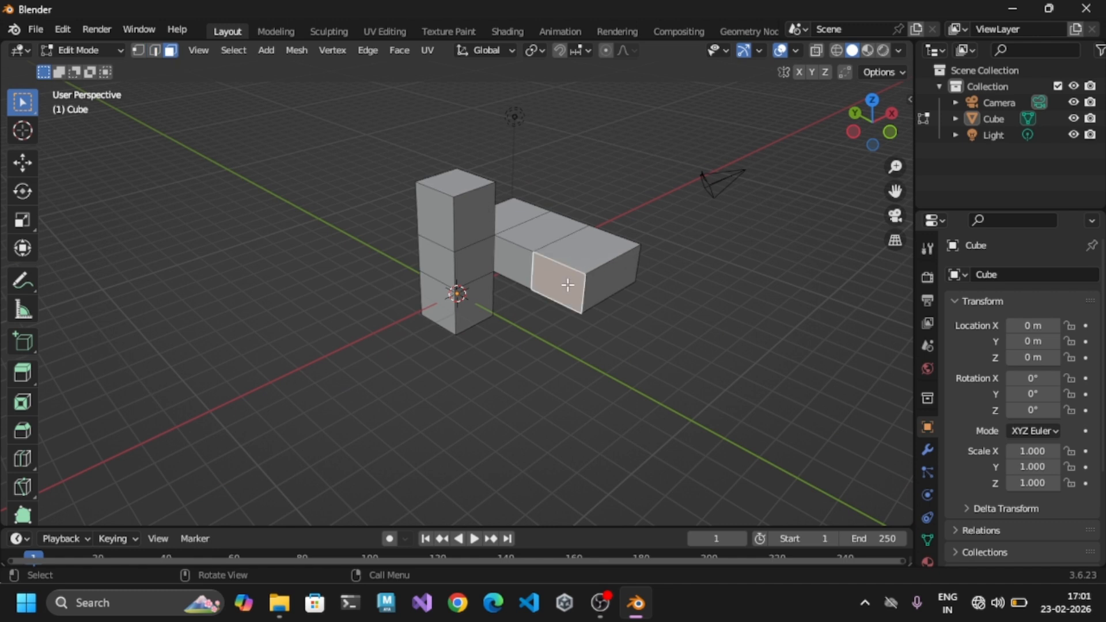
key("e")
left_click(506, 325)
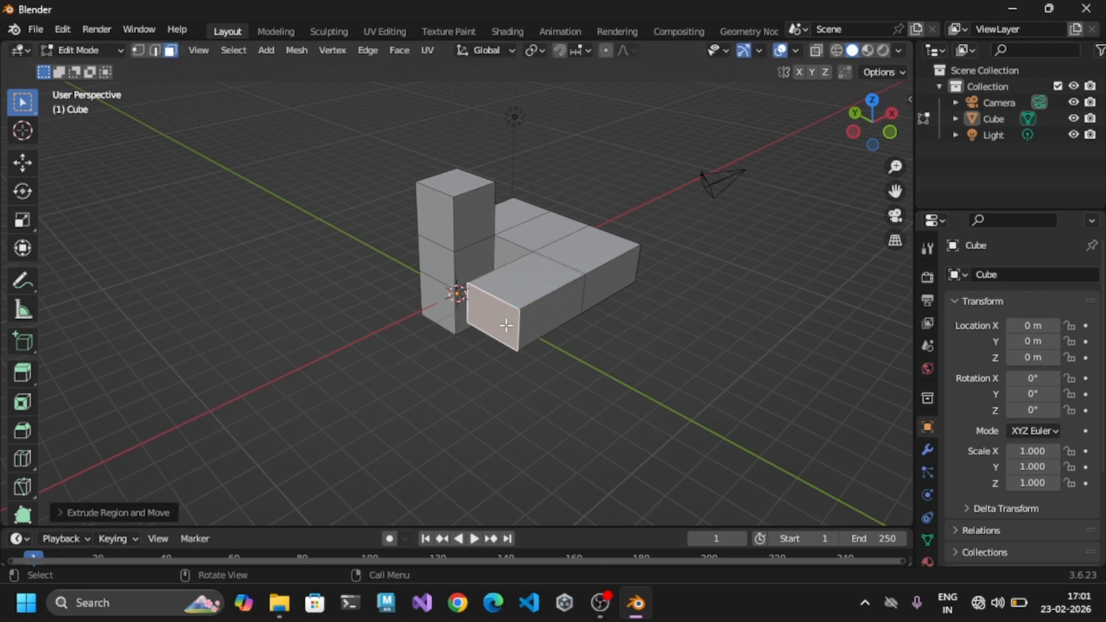
Box-select the new end block's faces from above in wireframe view, and return to solid shading
middle_click_drag(643, 358, 624, 419)
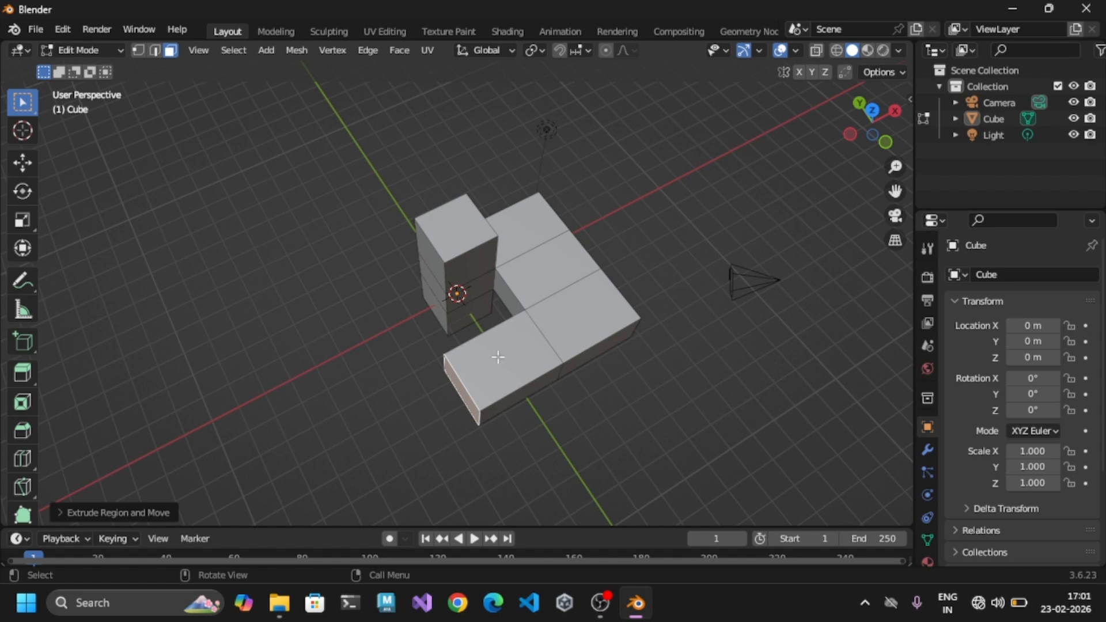
mouse_move(485, 355)
middle_mouse_down()
mouse_move(437, 395)
mouse_move(498, 365)
middle_mouse_up()
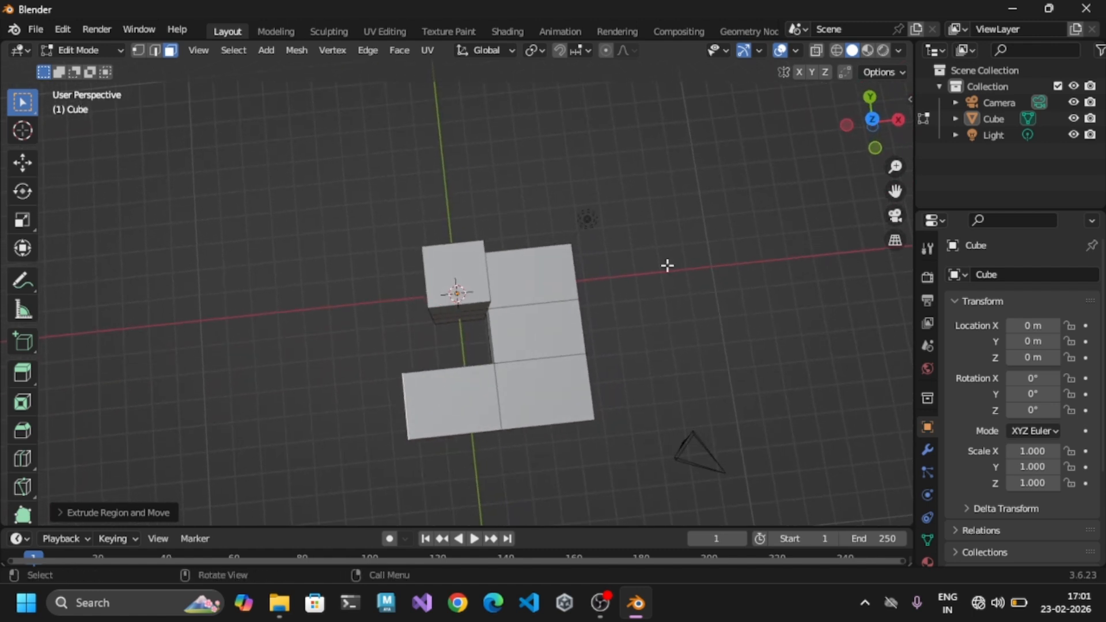
left_click(837, 50)
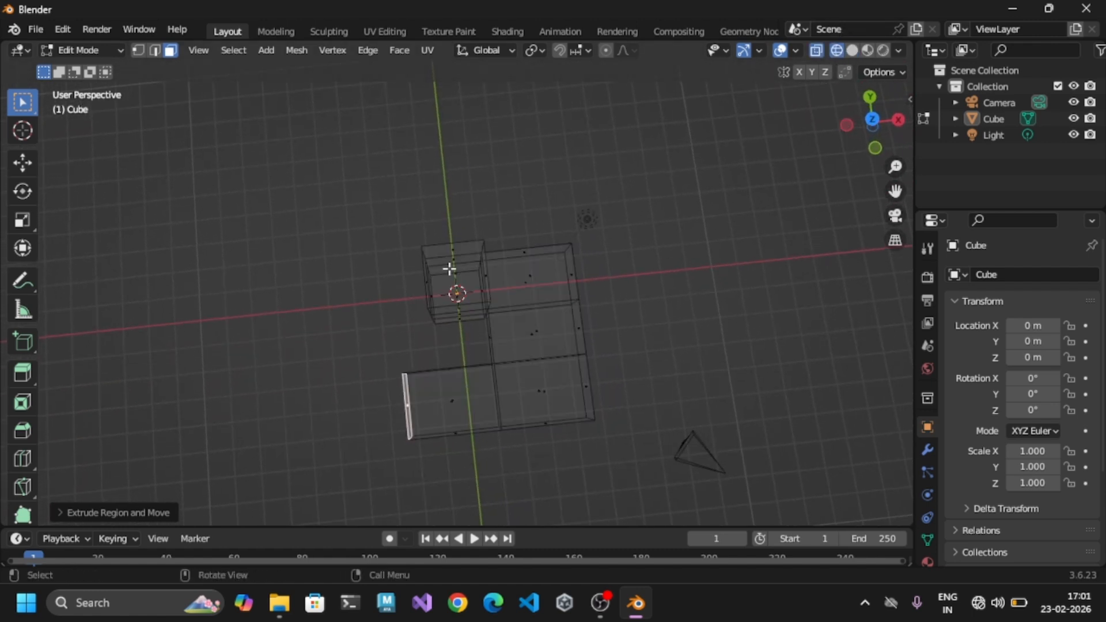
left_click_drag(372, 334, 456, 447)
mouse_move(716, 400)
middle_mouse_down()
mouse_move(732, 319)
mouse_move(778, 254)
mouse_move(824, 233)
mouse_move(829, 241)
middle_mouse_up()
left_click(853, 52)
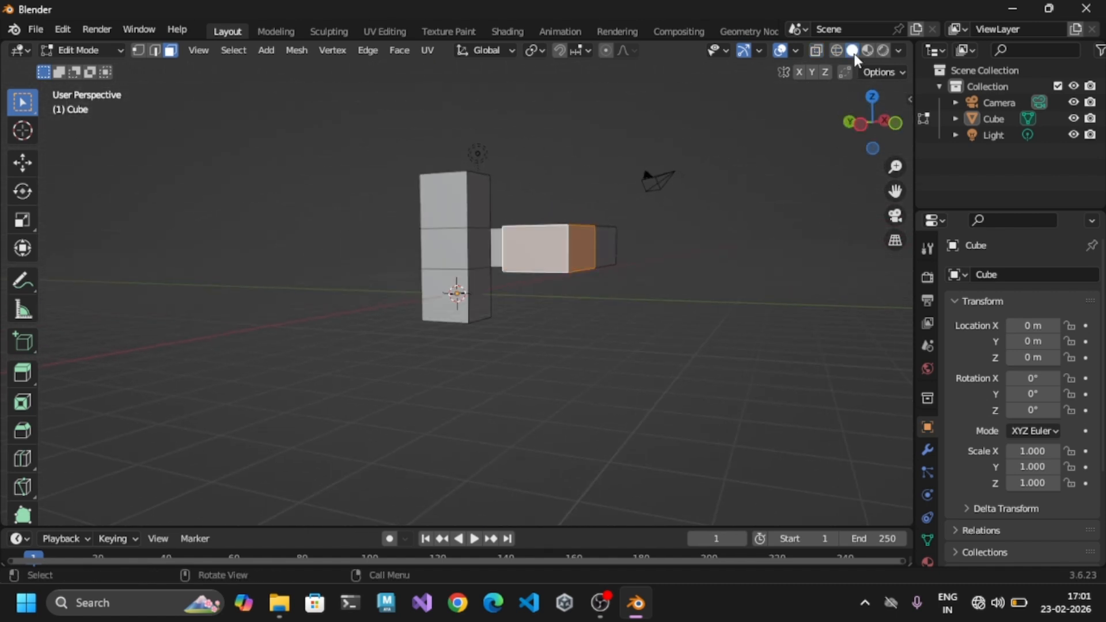
Add four loop cuts across the selected end block, spaced along its X length, and clear the selection
mouse_move(760, 311)
middle_mouse_down()
mouse_move(661, 357)
mouse_move(617, 402)
middle_mouse_up()
key("ctrl+r")
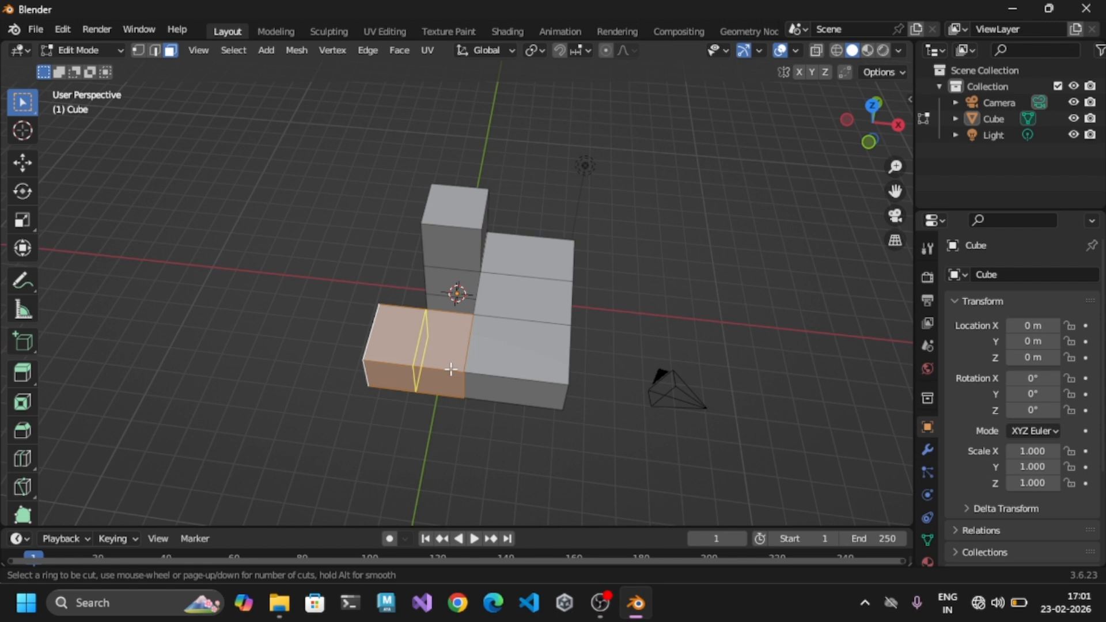
scroll(451, 369, "up", 5)
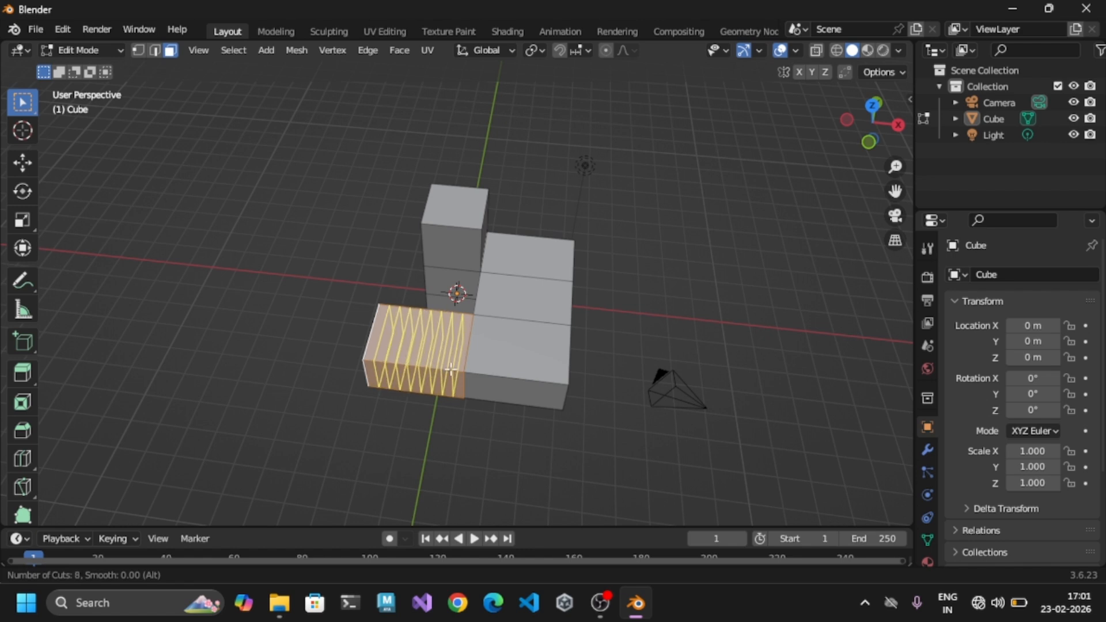
scroll(451, 369, "down", 3)
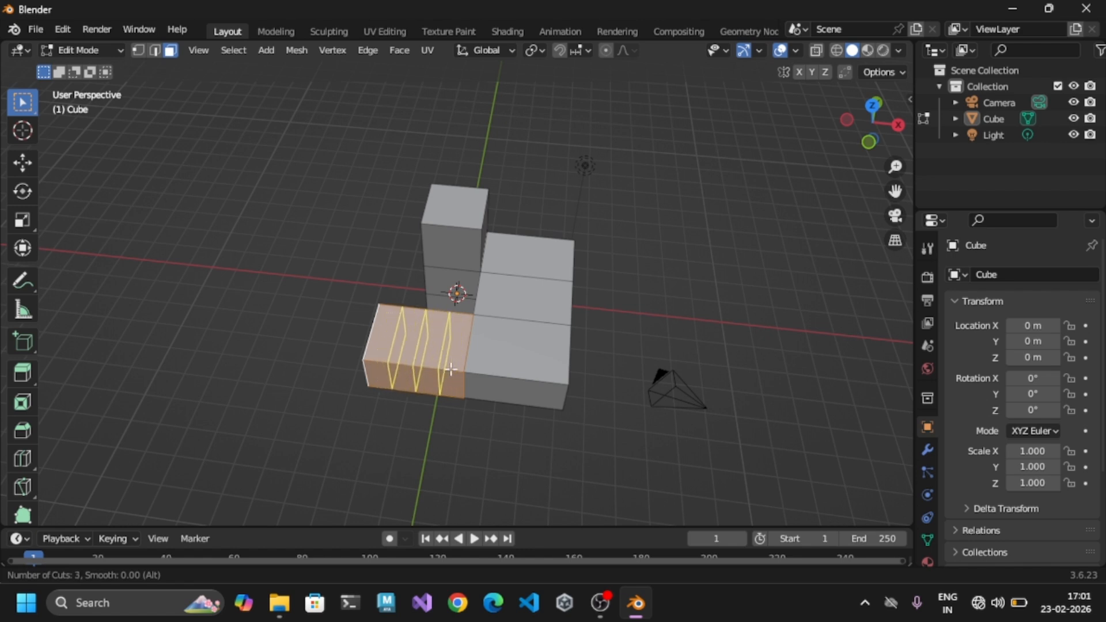
scroll(451, 369, "up", 1)
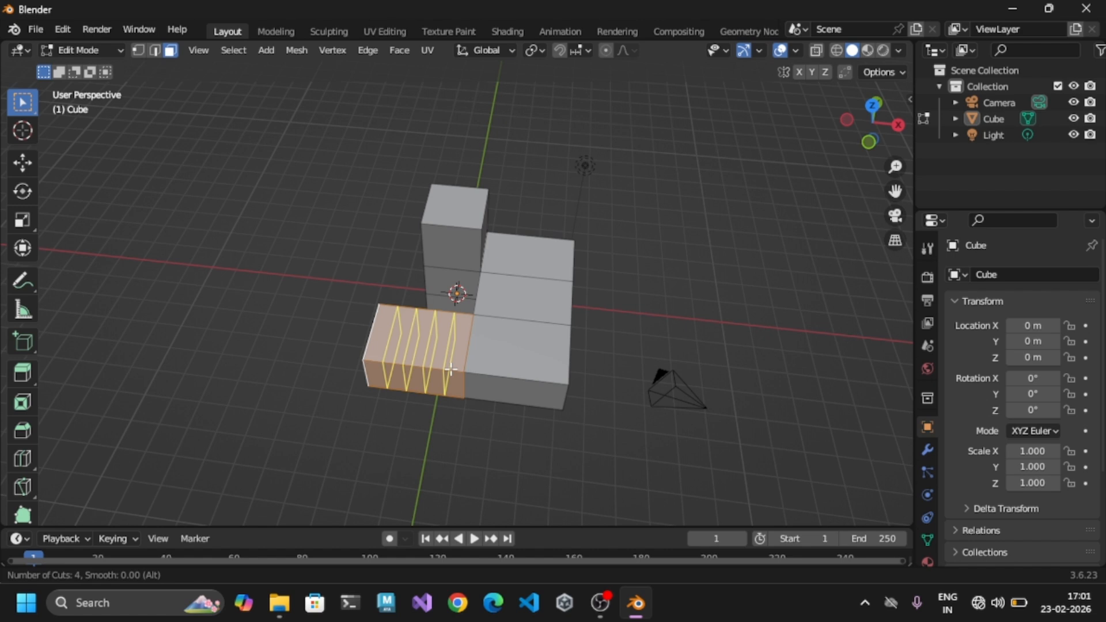
left_click(451, 369)
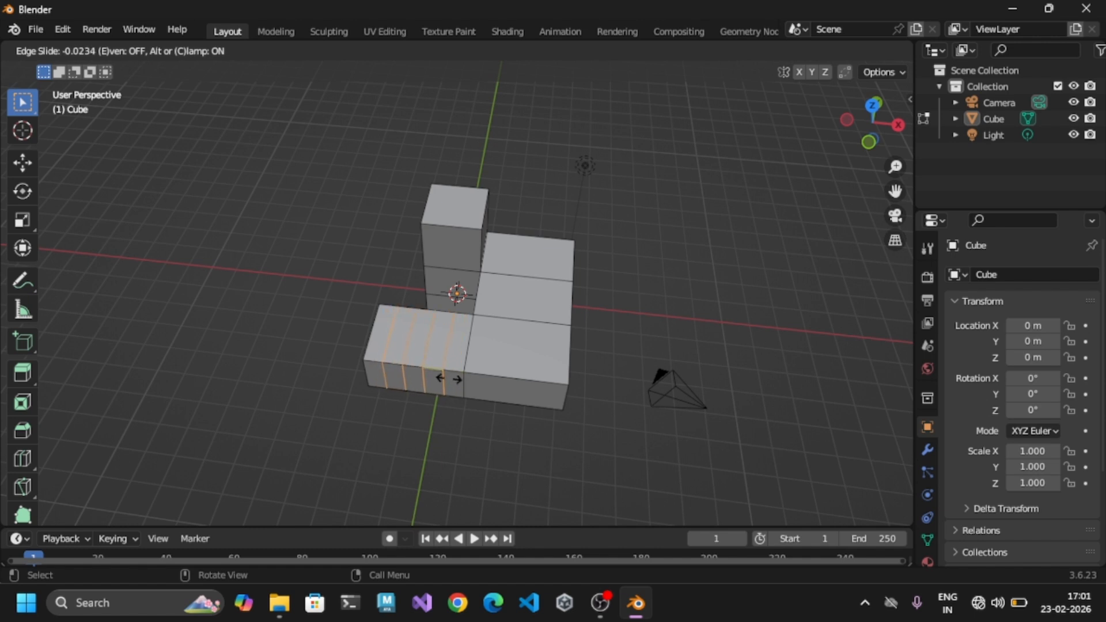
left_click(449, 379)
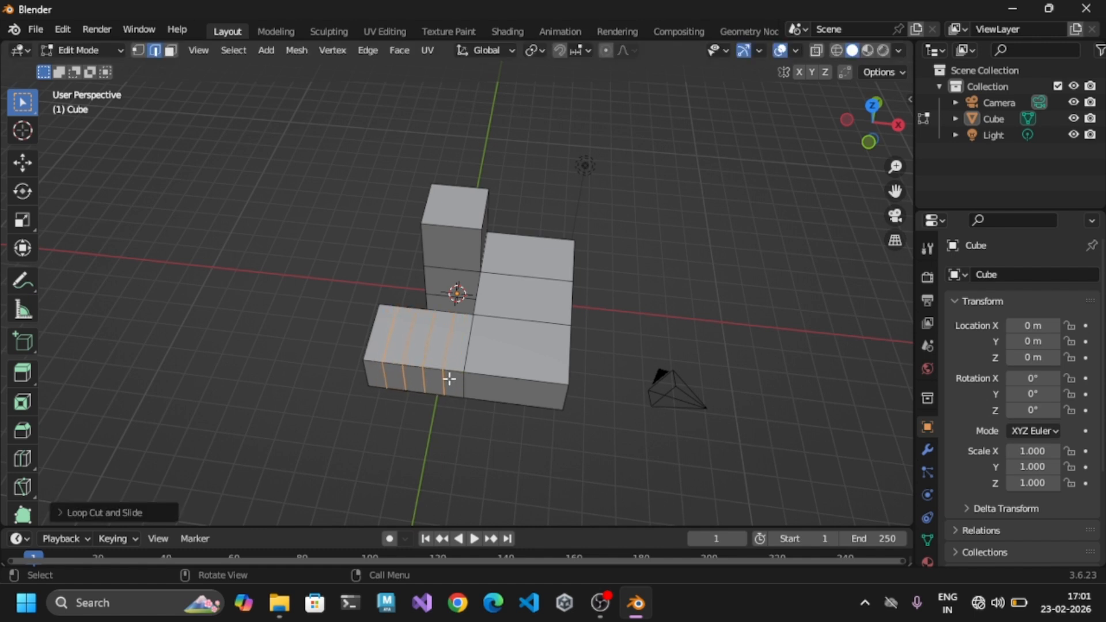
left_click(650, 319)
Extrude the outermost narrow front face at the -X end about 6.4 m along negative Y, using face select mode
middle_click_drag(741, 284, 780, 209)
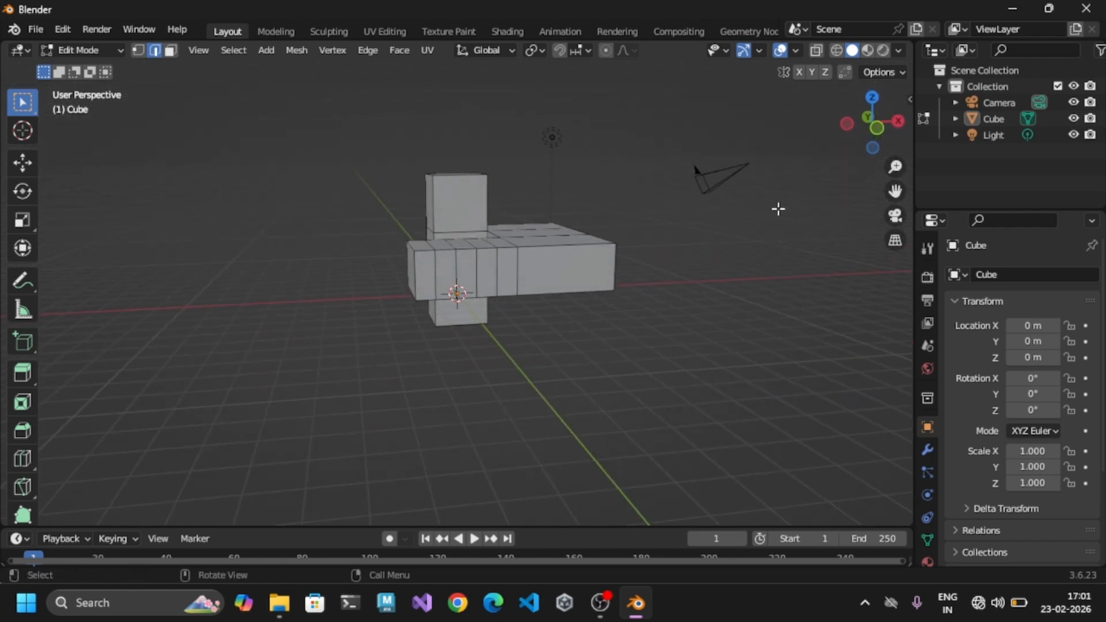
left_click(428, 275)
left_click(171, 52)
left_click(430, 276)
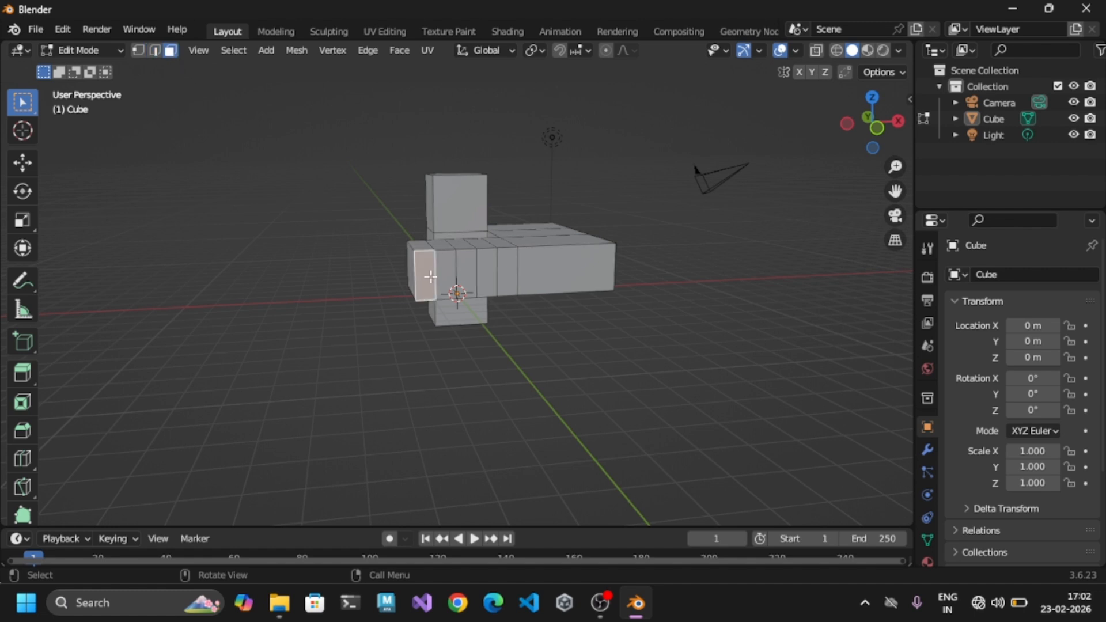
key("e")
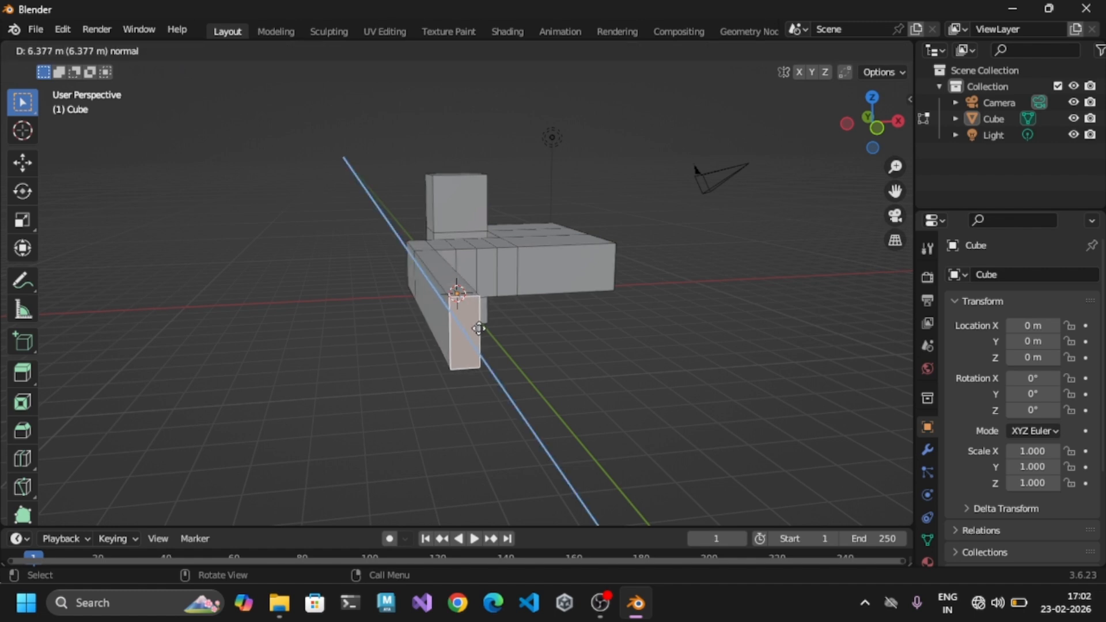
left_click(479, 329)
middle_click_drag(622, 343, 595, 398)
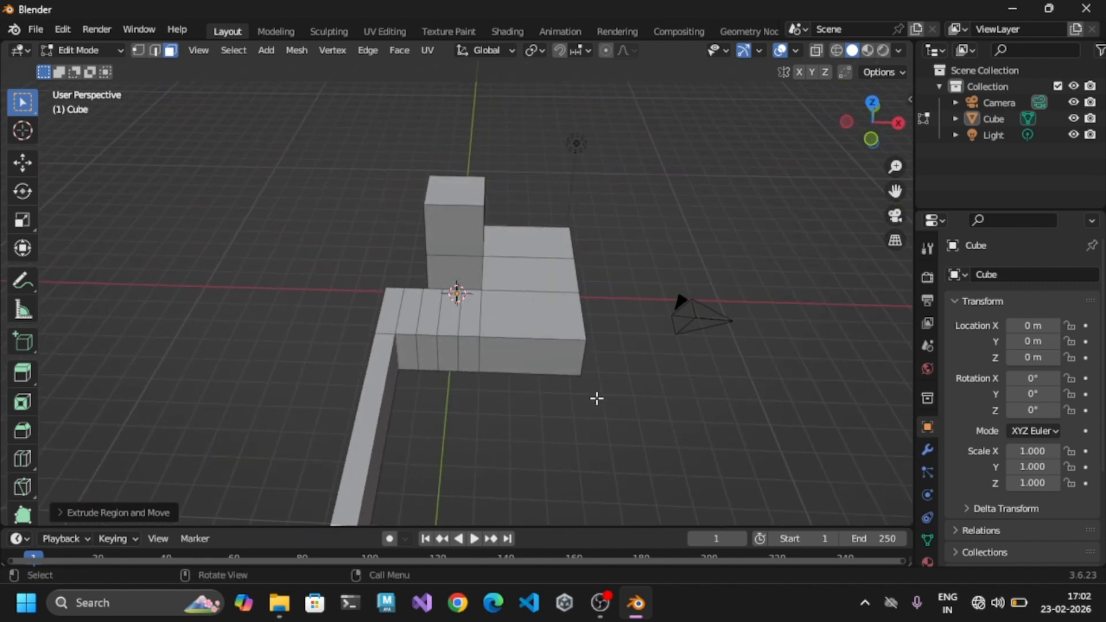
scroll(596, 398, "down", 1)
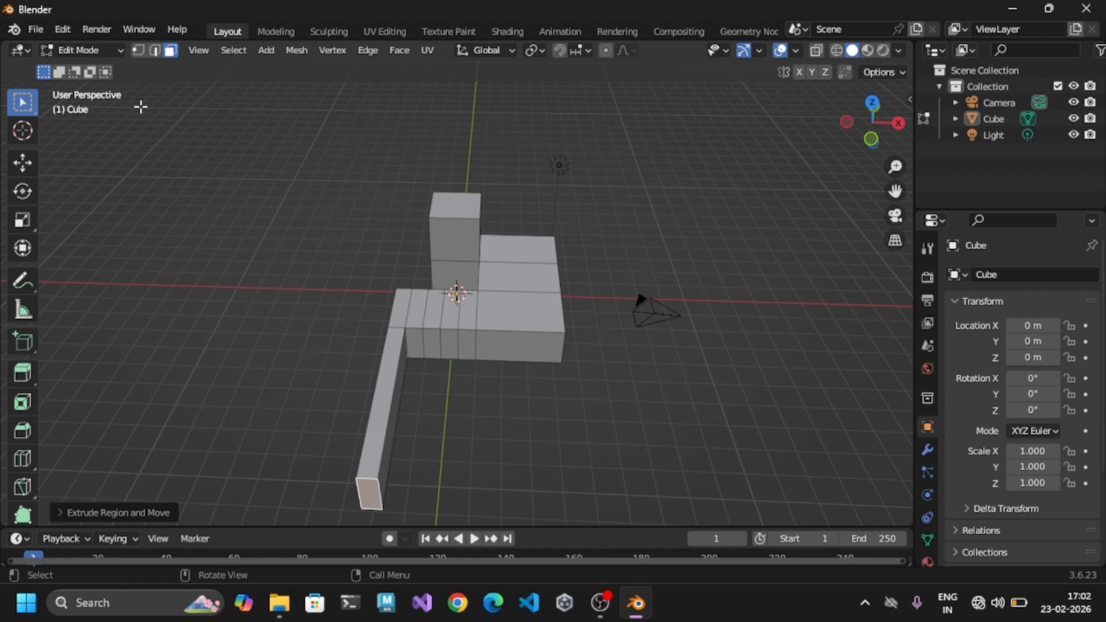
Return to Object Mode and delete the extruded cube object
left_click(105, 50)
left_click(102, 68)
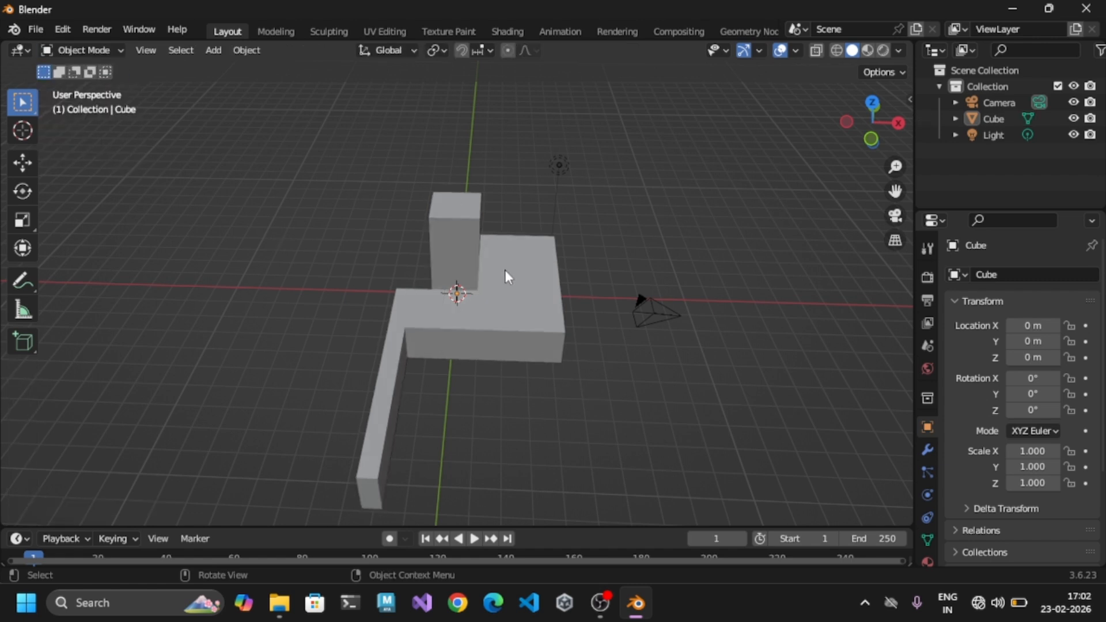
left_click(508, 278)
key("Delete")
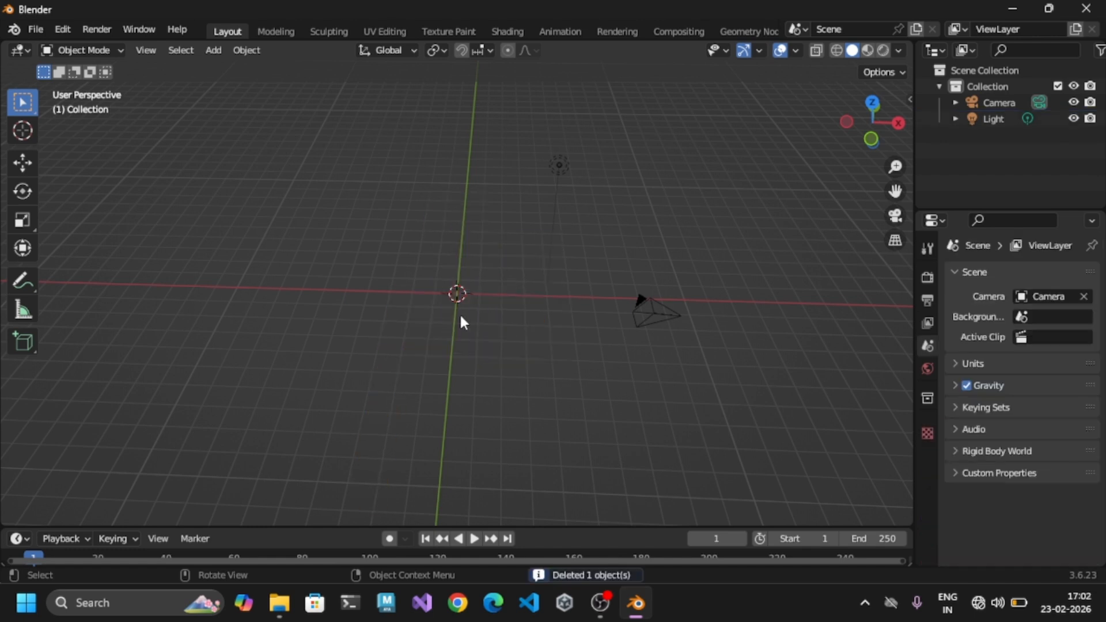
Add a new cube mesh and flatten it along Z to a scale of about 0.31
key("shift+a")
mouse_move(449, 259)
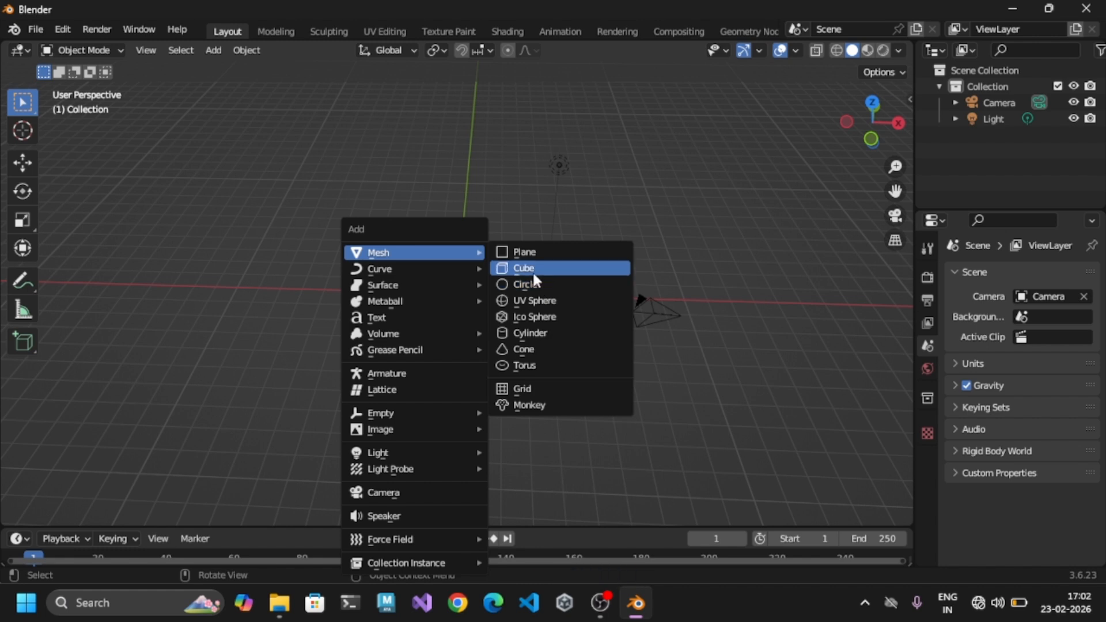
left_click(535, 271)
key("s")
key("z")
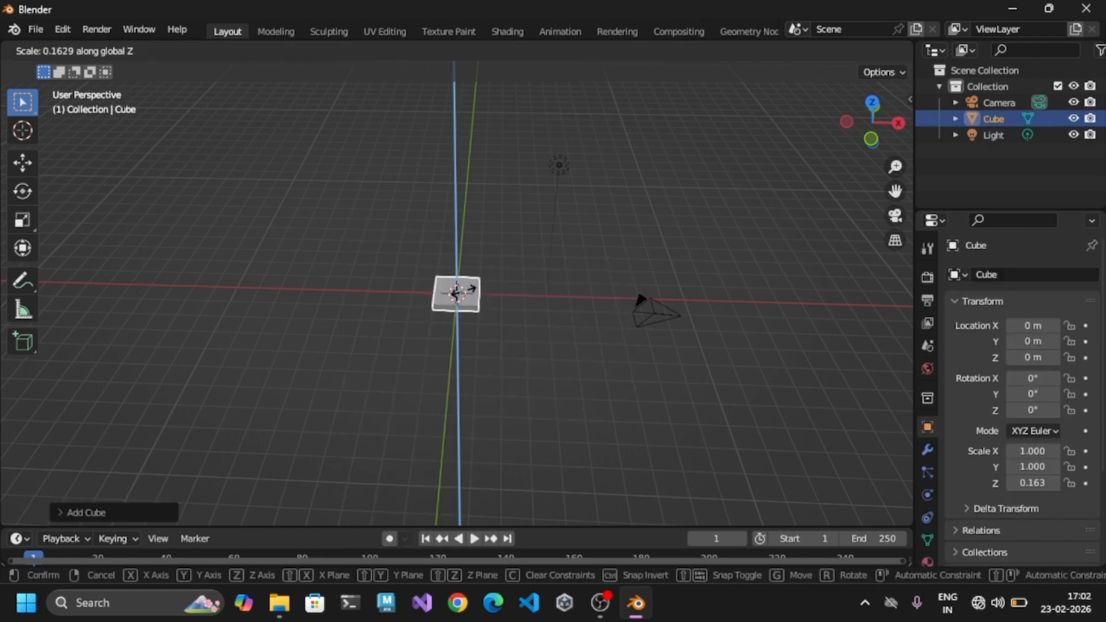
left_click(472, 295)
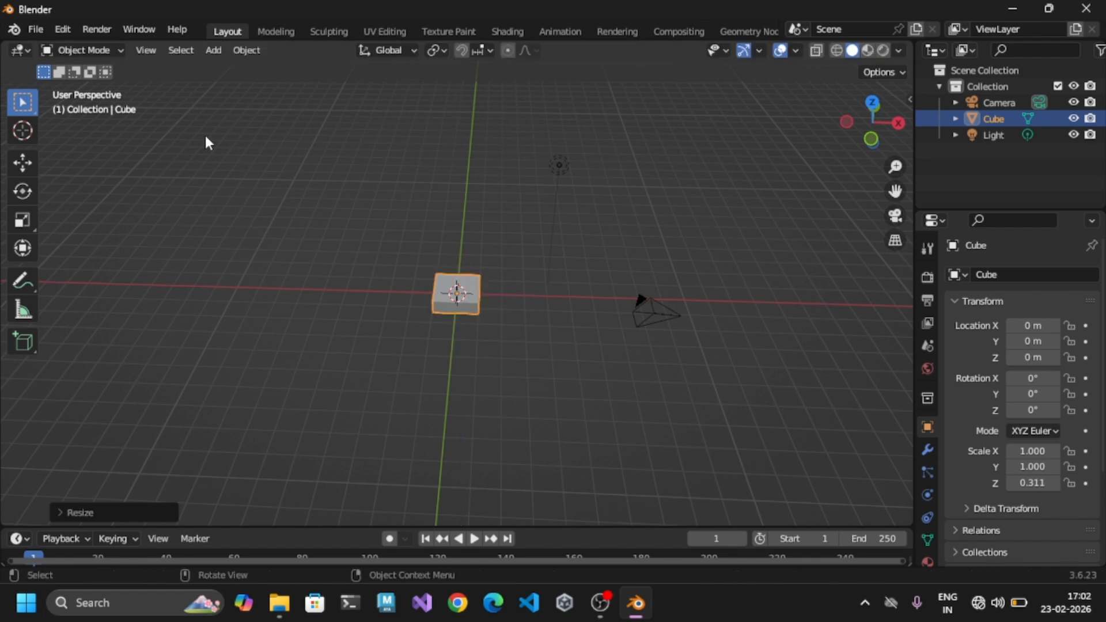
Enter Edit Mode on the flattened cube, clear the selection and extrude its +X side face a short distance outward
left_click(78, 50)
left_click(86, 86)
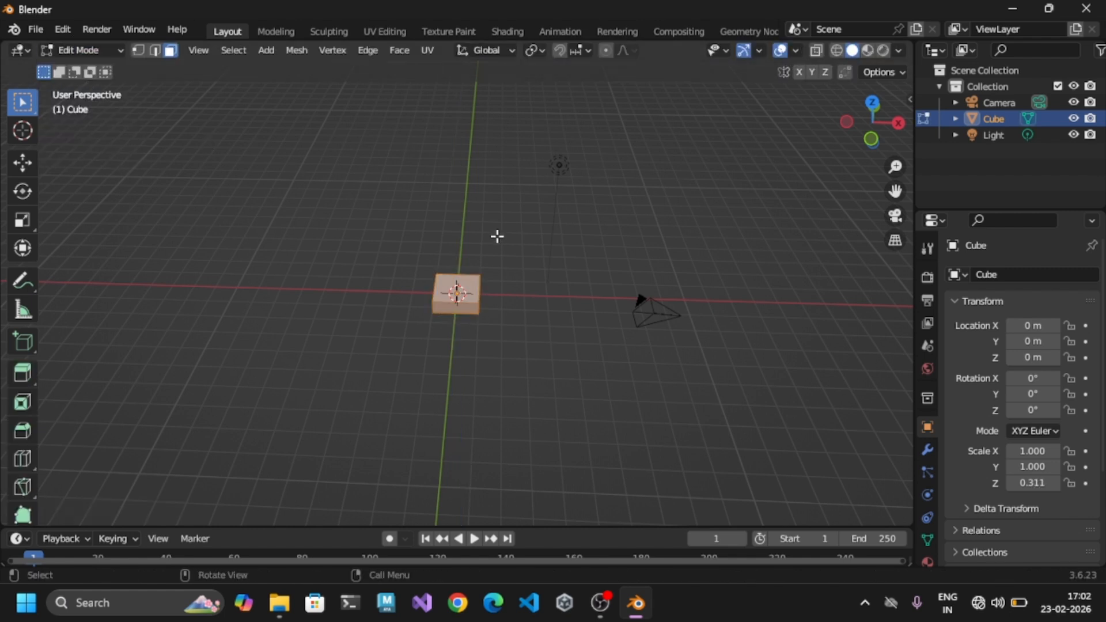
left_click(657, 281)
middle_click_drag(701, 261, 597, 284)
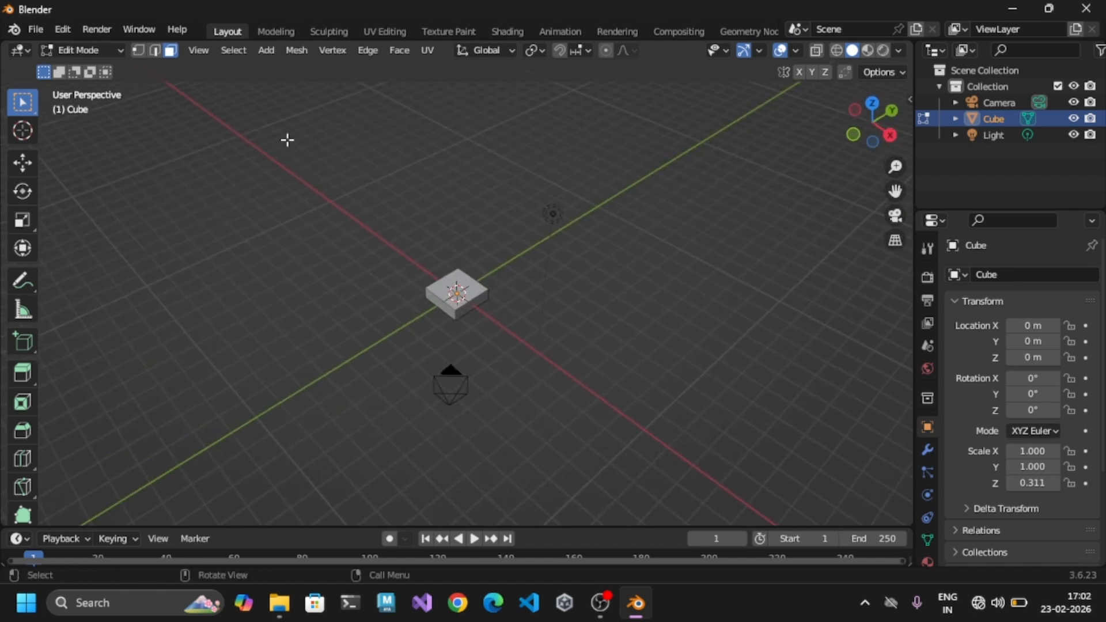
left_click(480, 299)
key("e")
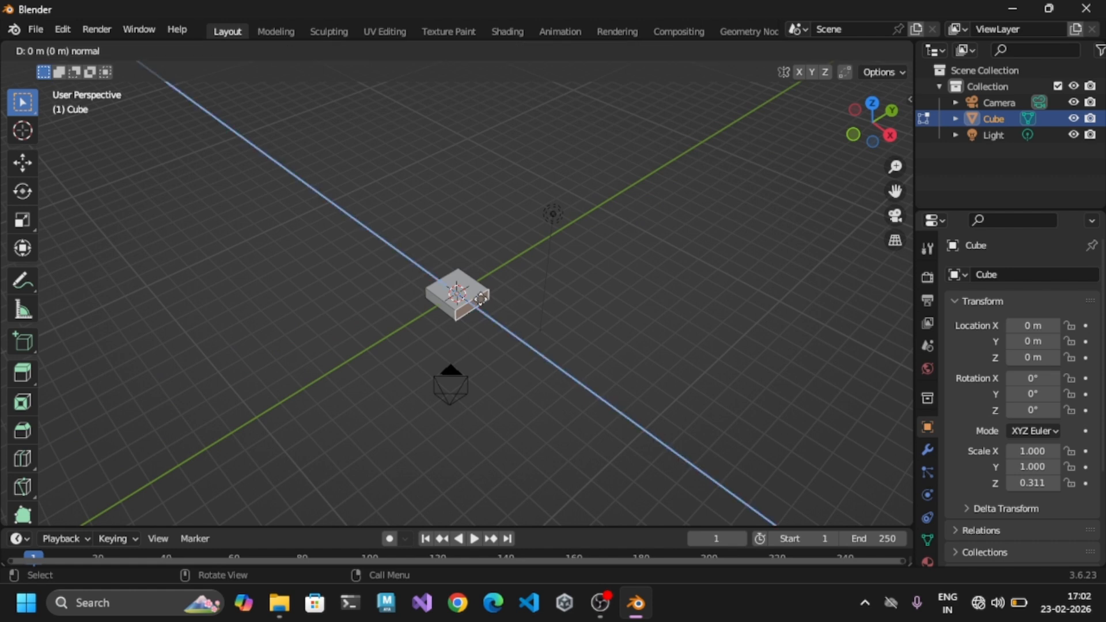
left_click(494, 312)
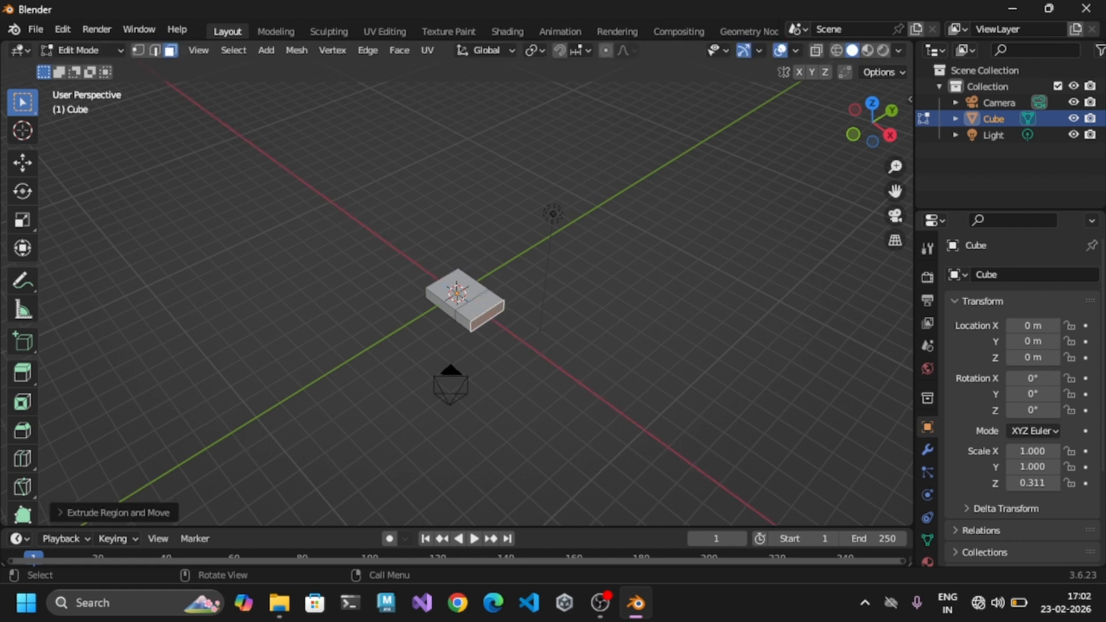
Scale up the extruded +X end face to flare the shape, and extrude the enlarged face further along X
key("s")
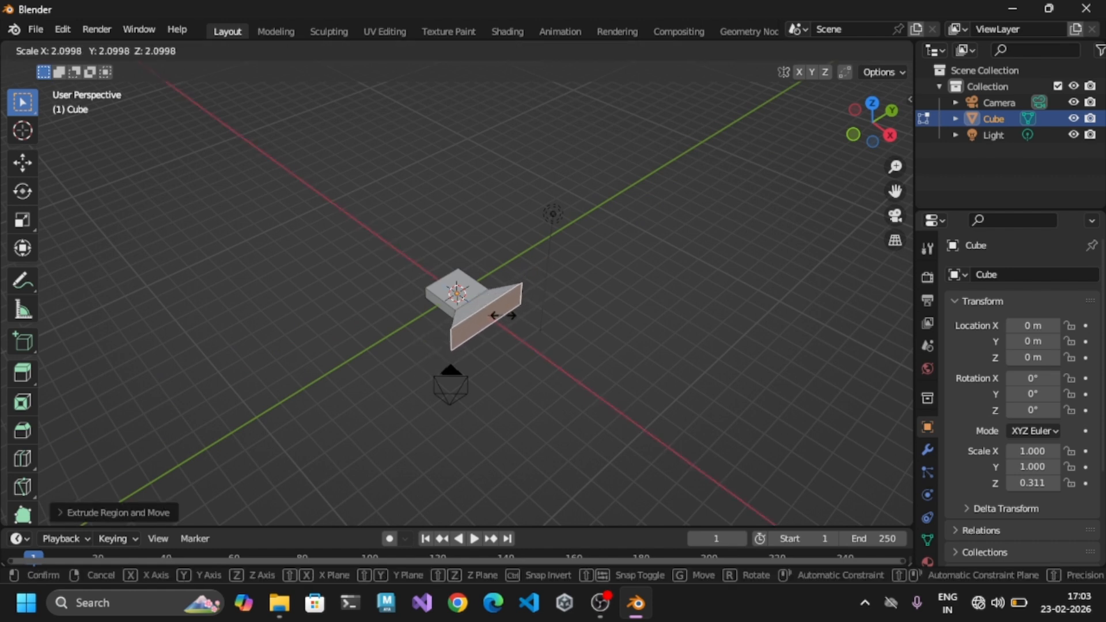
left_click(500, 319)
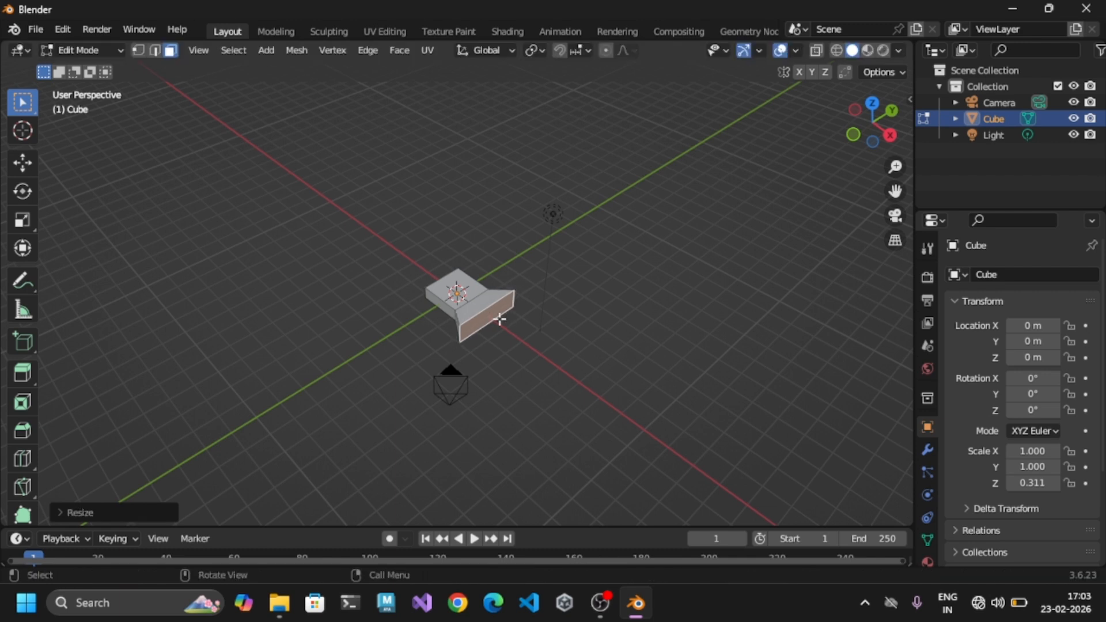
key("e")
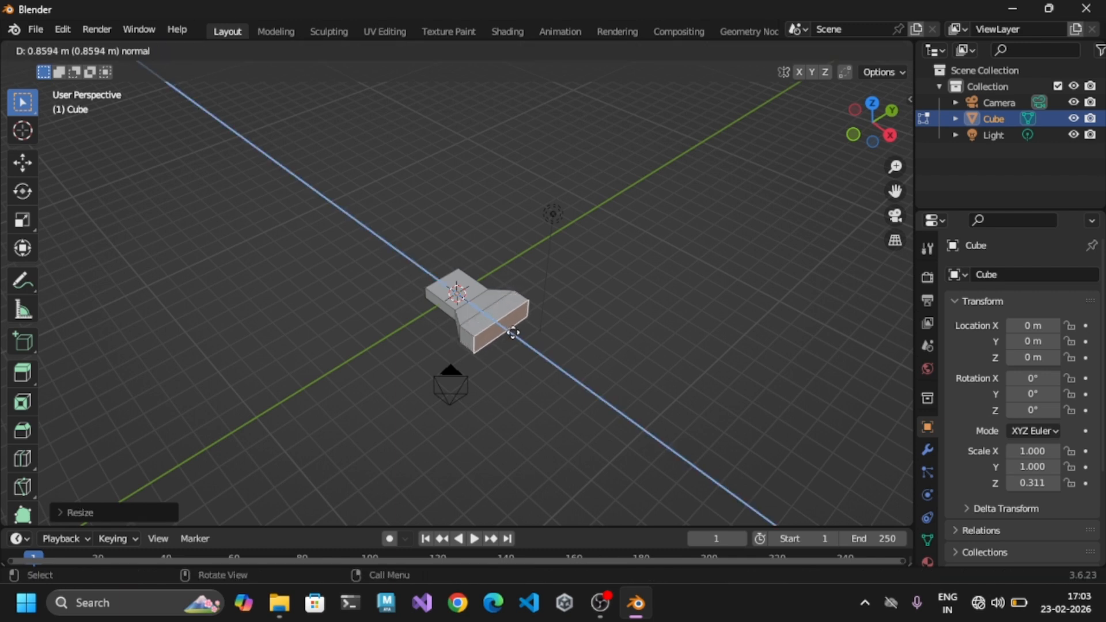
right_click(521, 339)
Box-select the wide end block's faces from above in wireframe view
middle_click_drag(521, 340, 597, 361)
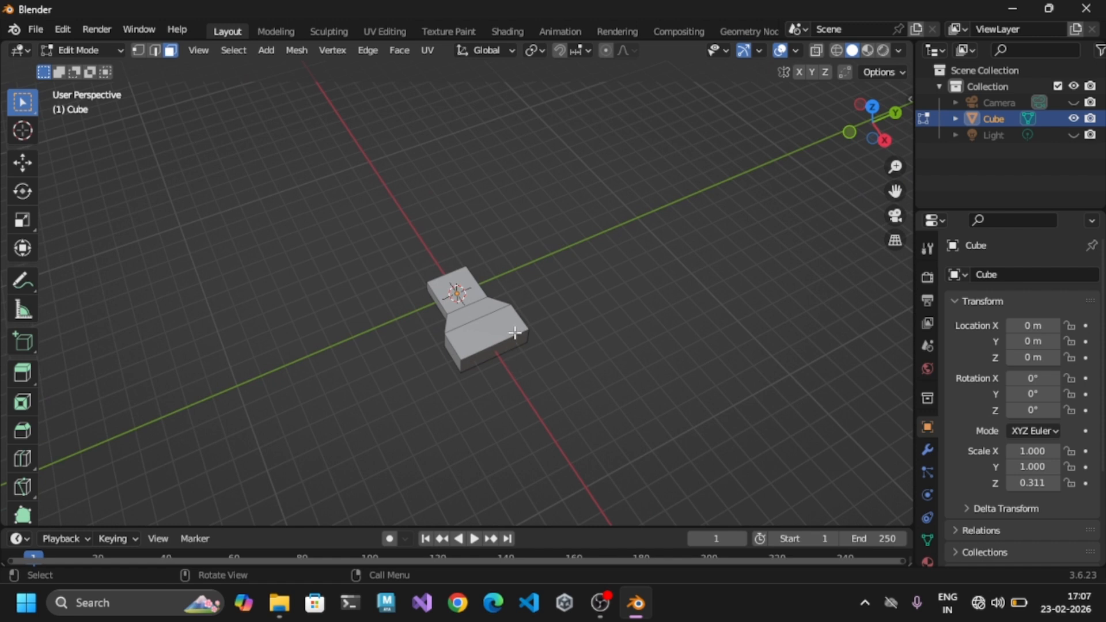
middle_click_drag(504, 353, 449, 387, "alt")
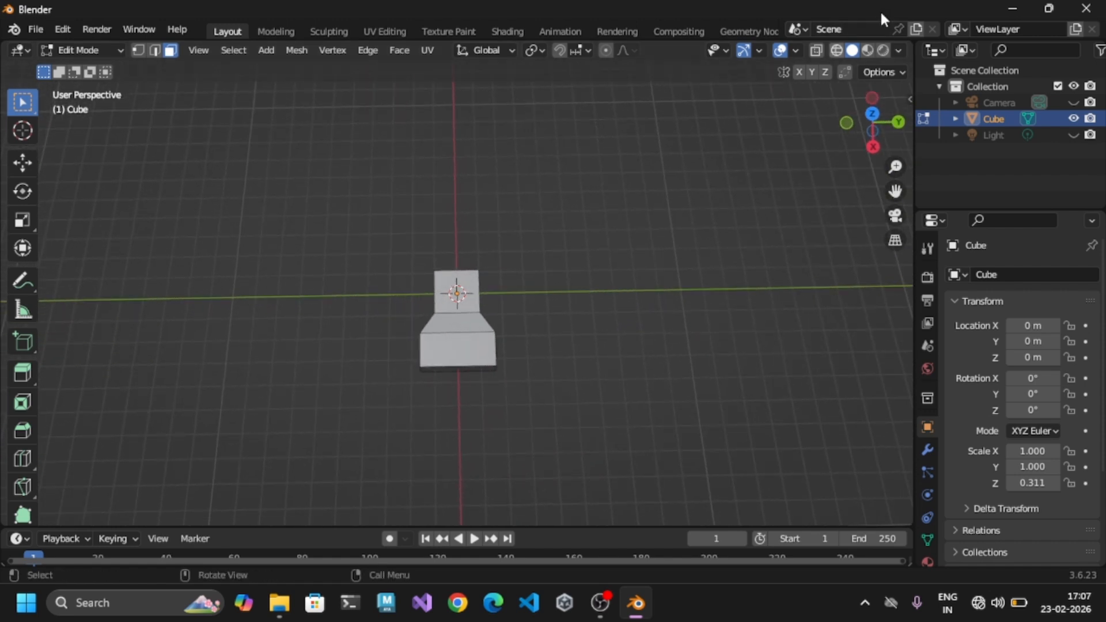
left_click(837, 50)
key("b")
left_click_drag(395, 338, 510, 371)
mouse_move(557, 351)
middle_mouse_down()
mouse_move(586, 303)
mouse_move(622, 323)
mouse_move(572, 338)
middle_mouse_up()
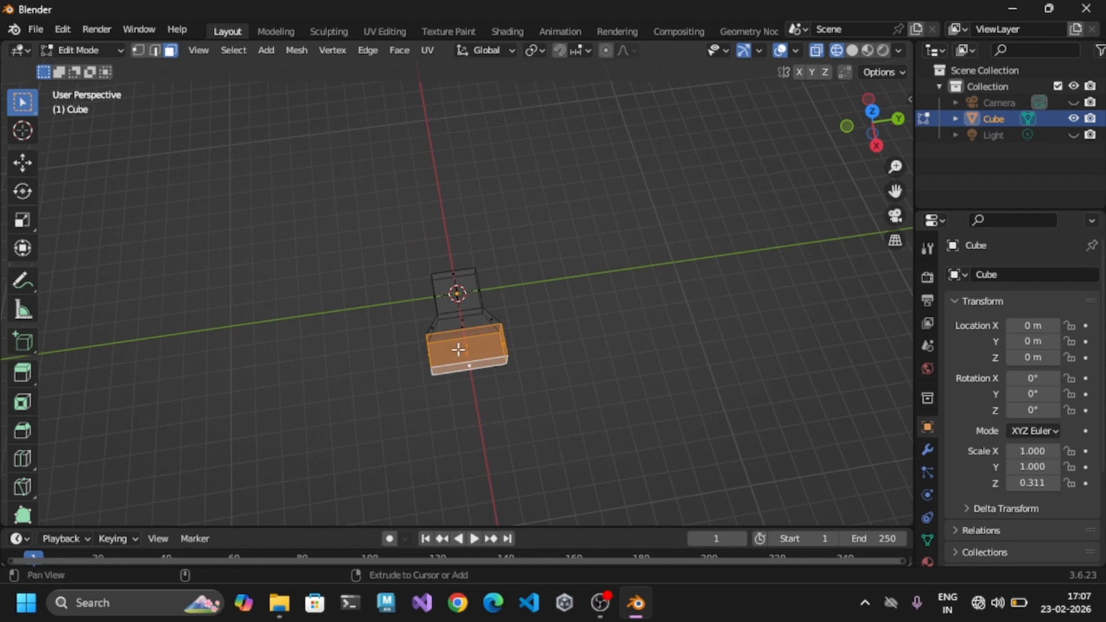
Add four evenly spaced loop cuts running lengthwise along X through the mesh, without sliding them, and return to solid shading
key("ctrl+r")
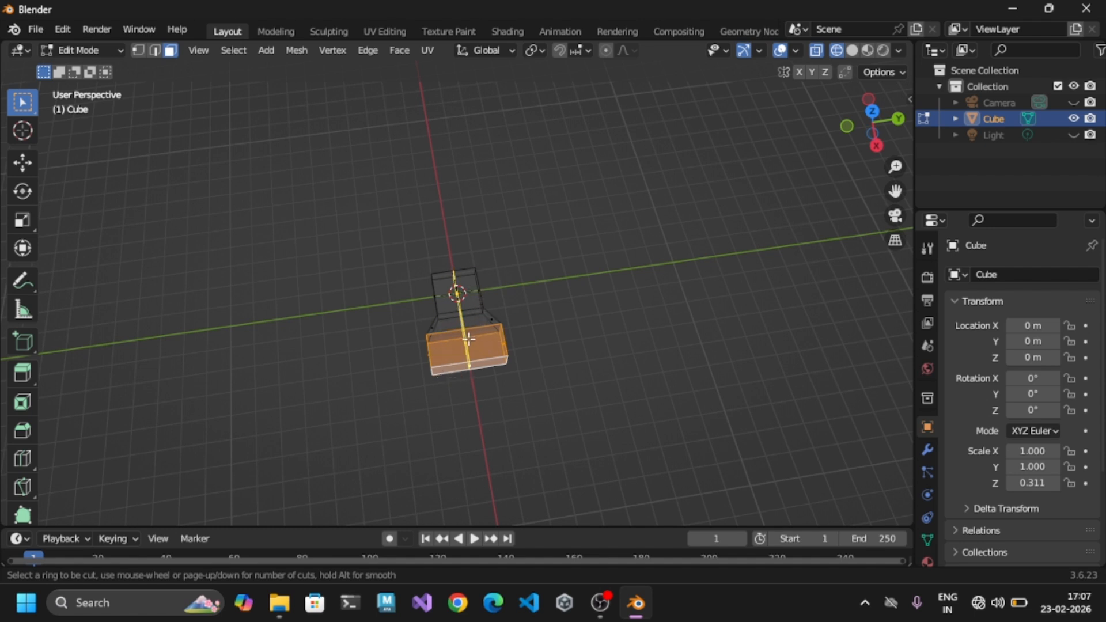
scroll(469, 339, "up", 3)
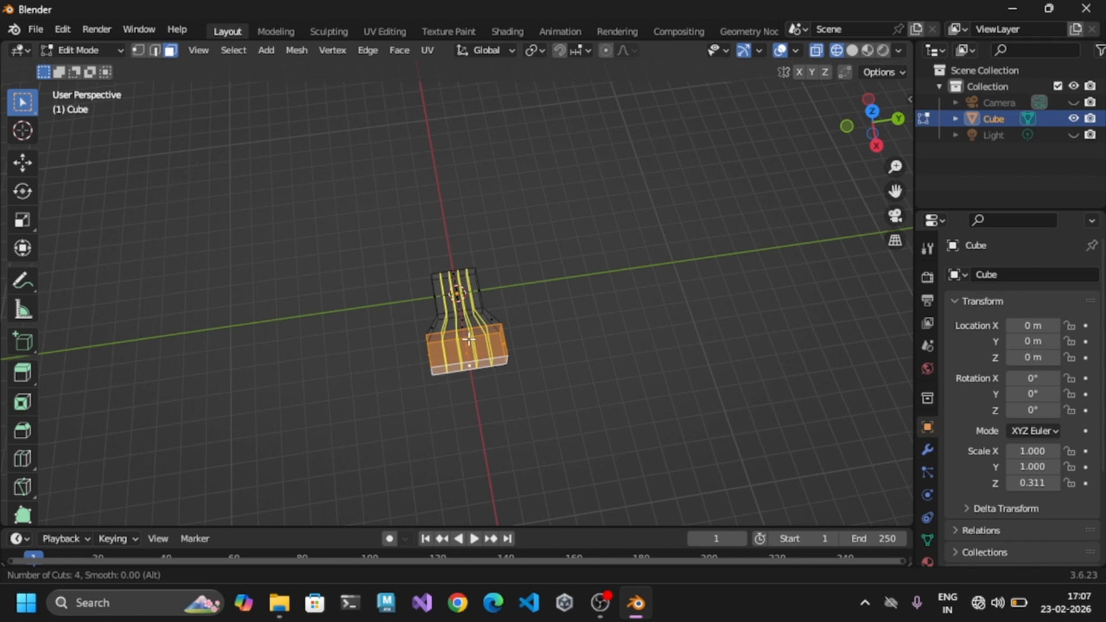
left_click(469, 339)
right_click(468, 339)
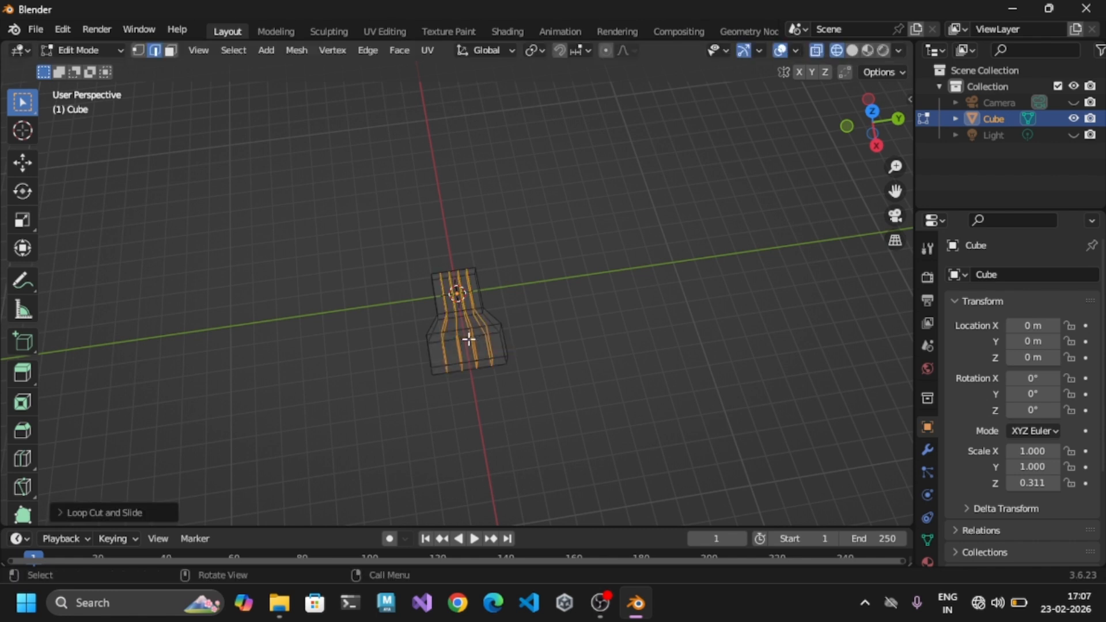
left_click(852, 50)
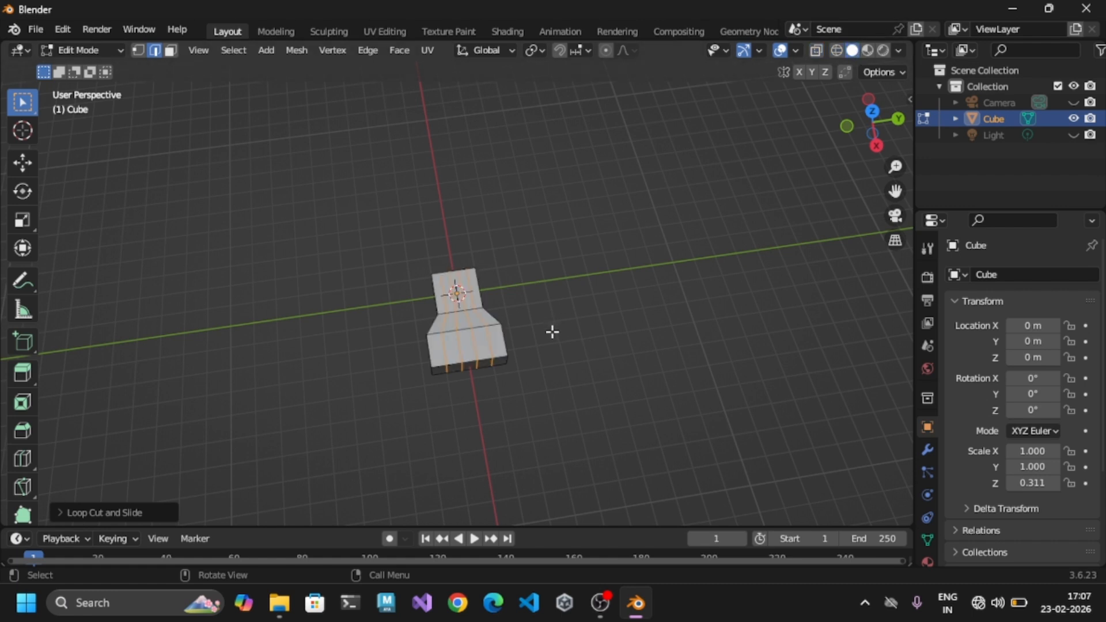
Extrude the outermost +Y face of the wide end about 2 m along X, using face select mode
middle_click_drag(536, 375, 483, 289)
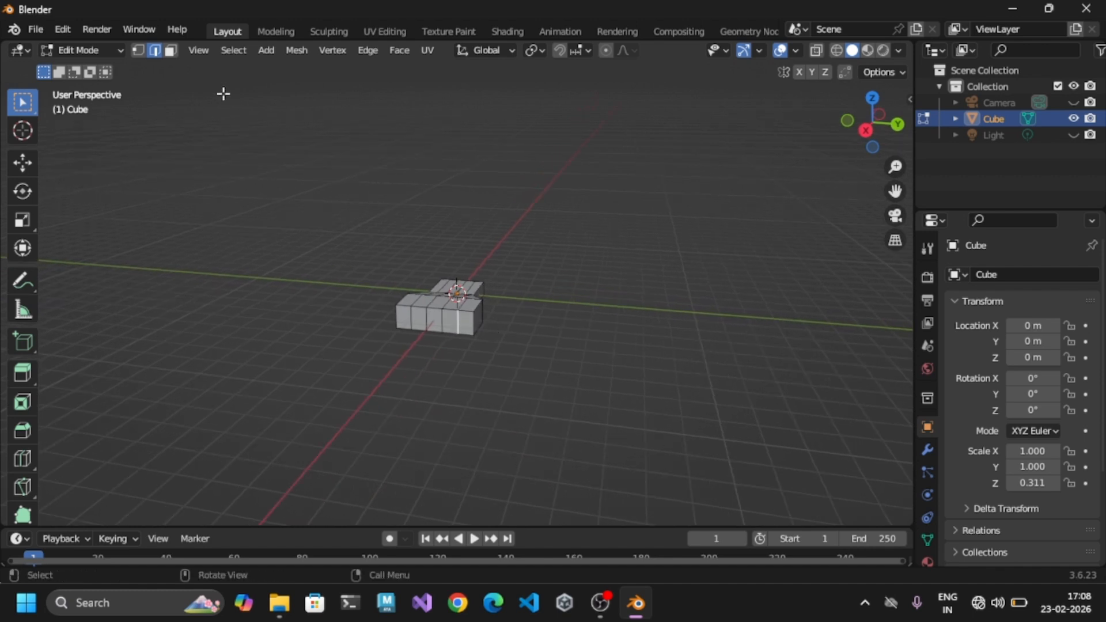
left_click(171, 51)
left_click(469, 323)
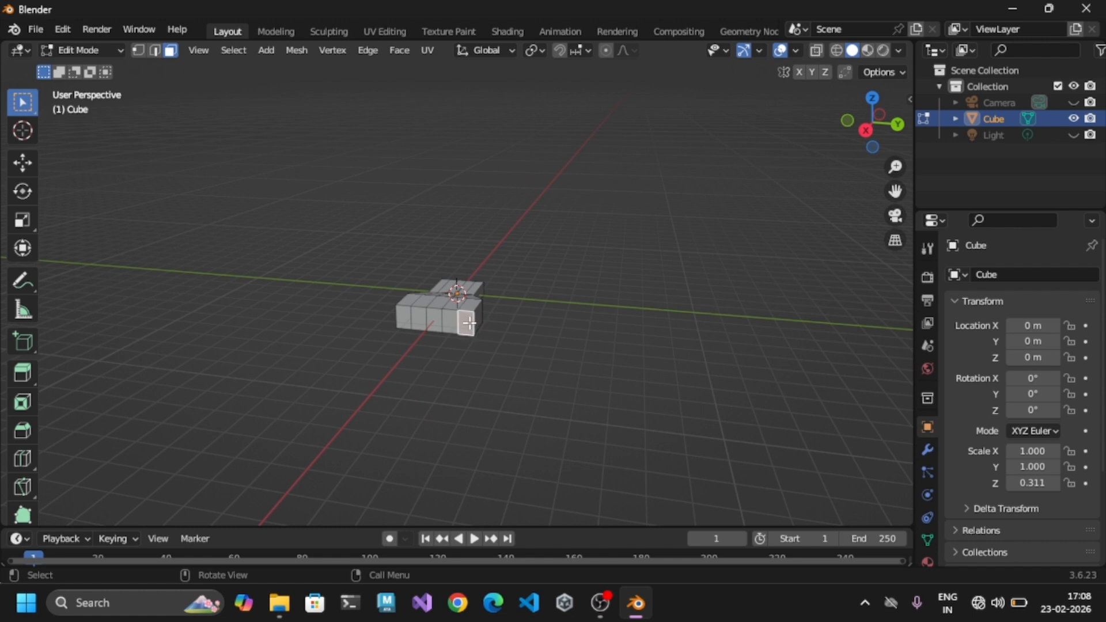
key("e")
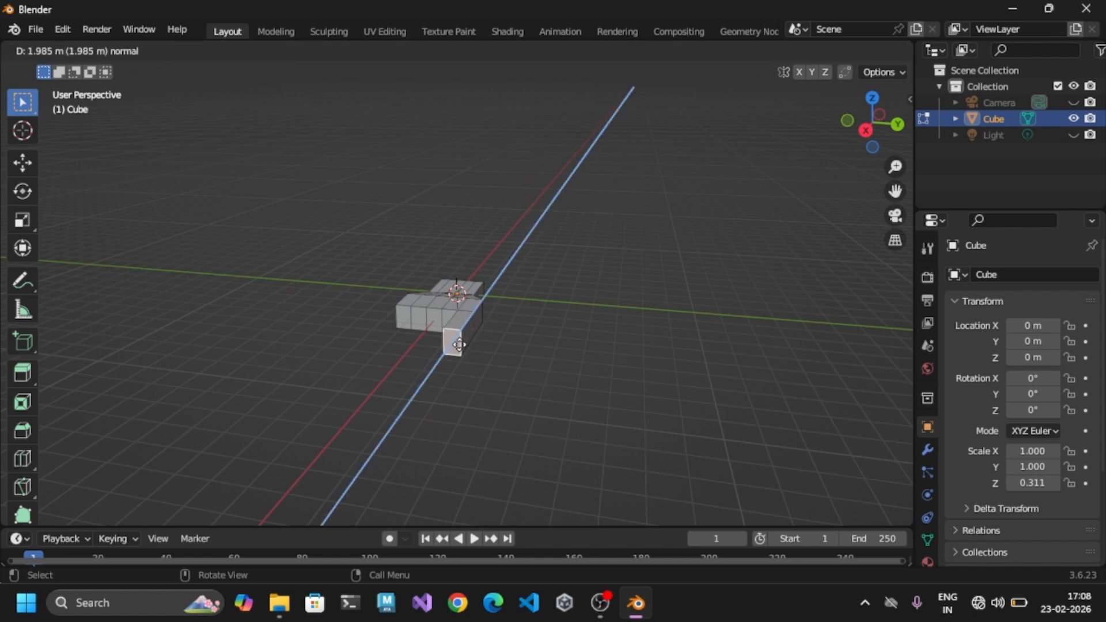
left_click(459, 345)
Scale down the tip face of the outer extrusion on the +Y side to taper it into a thumb
middle_click_drag(599, 365, 624, 439)
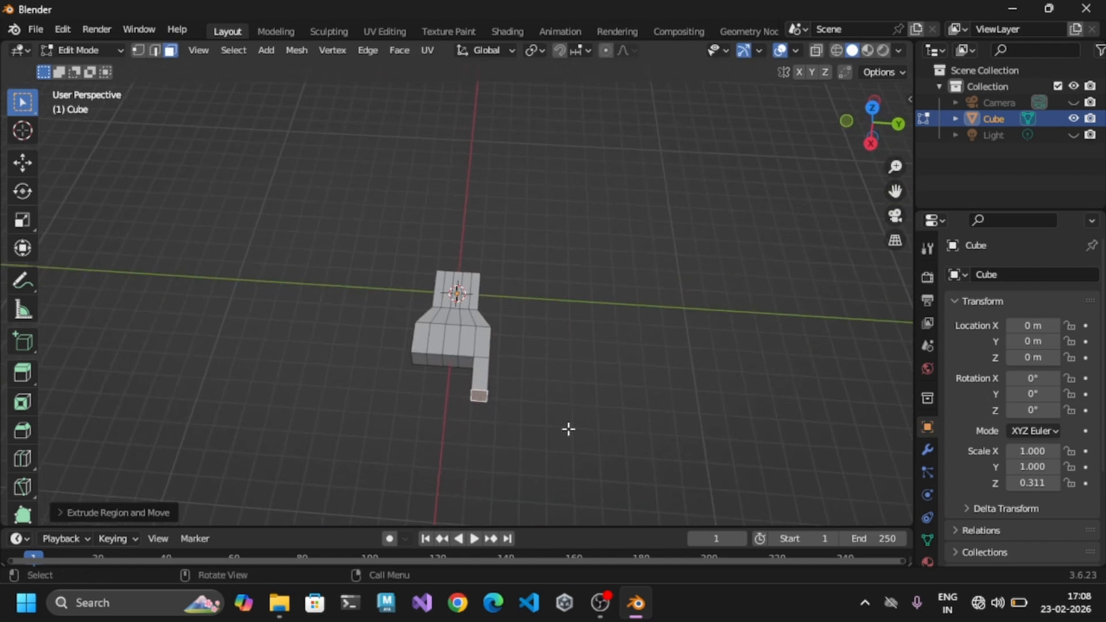
key("s")
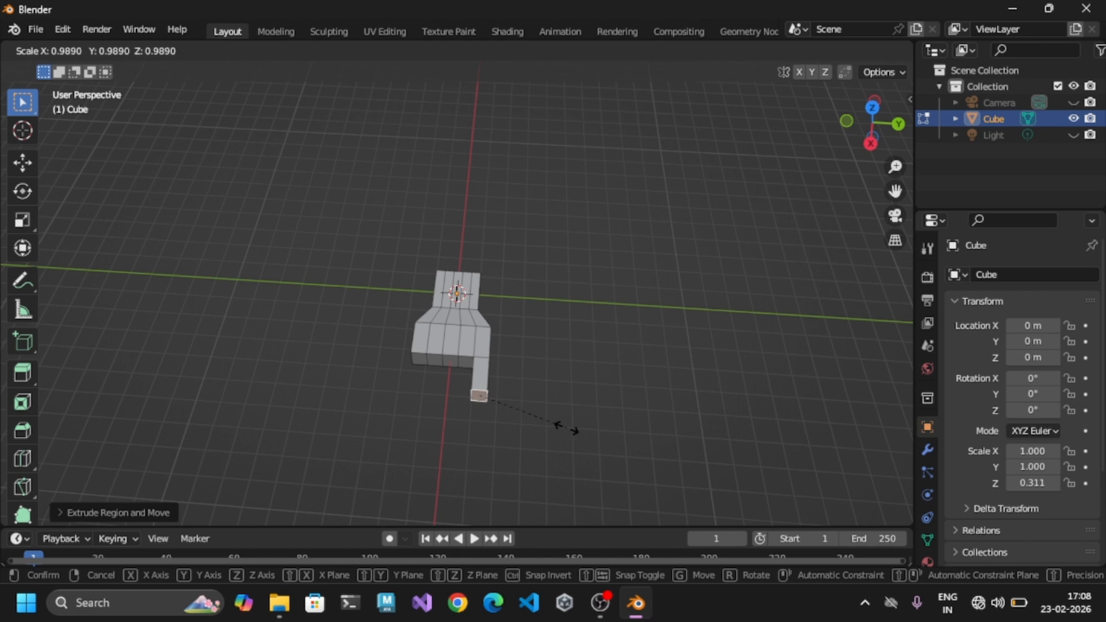
left_click(512, 414)
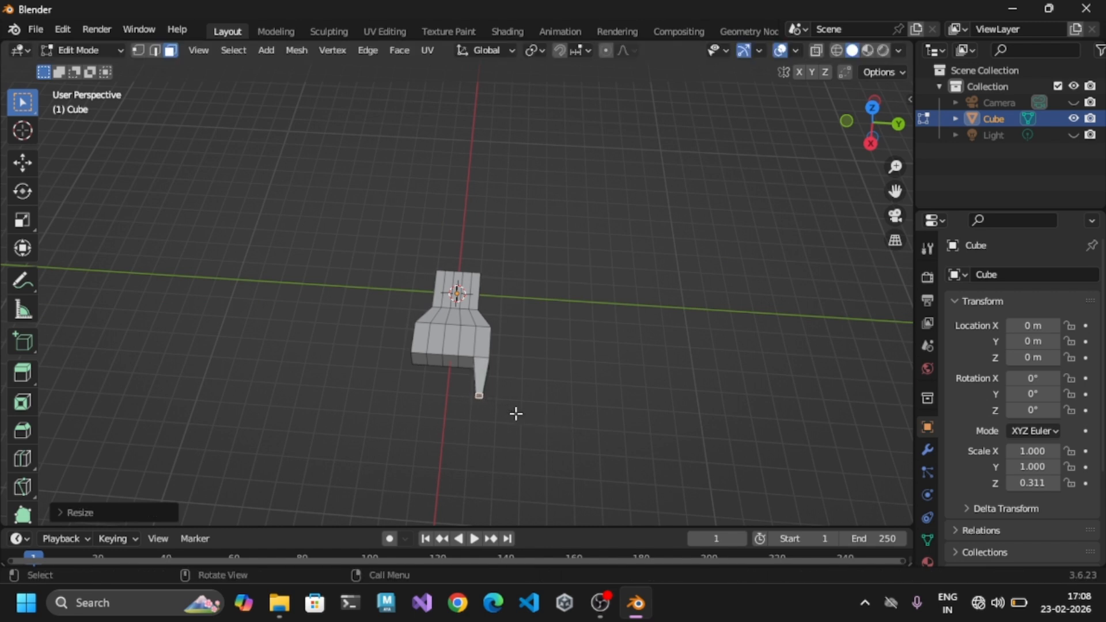
Select the four remaining end faces beside the thumb and extrude them together about 2.26 m outward
left_click(463, 362)
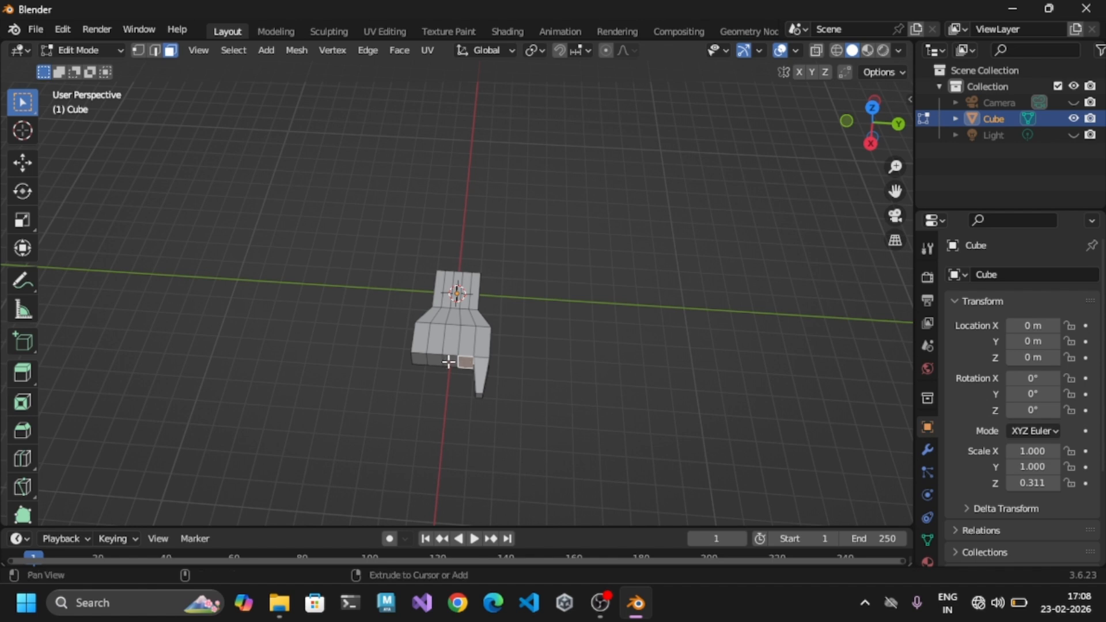
left_click(449, 362, "shift")
left_click(432, 361, "shift")
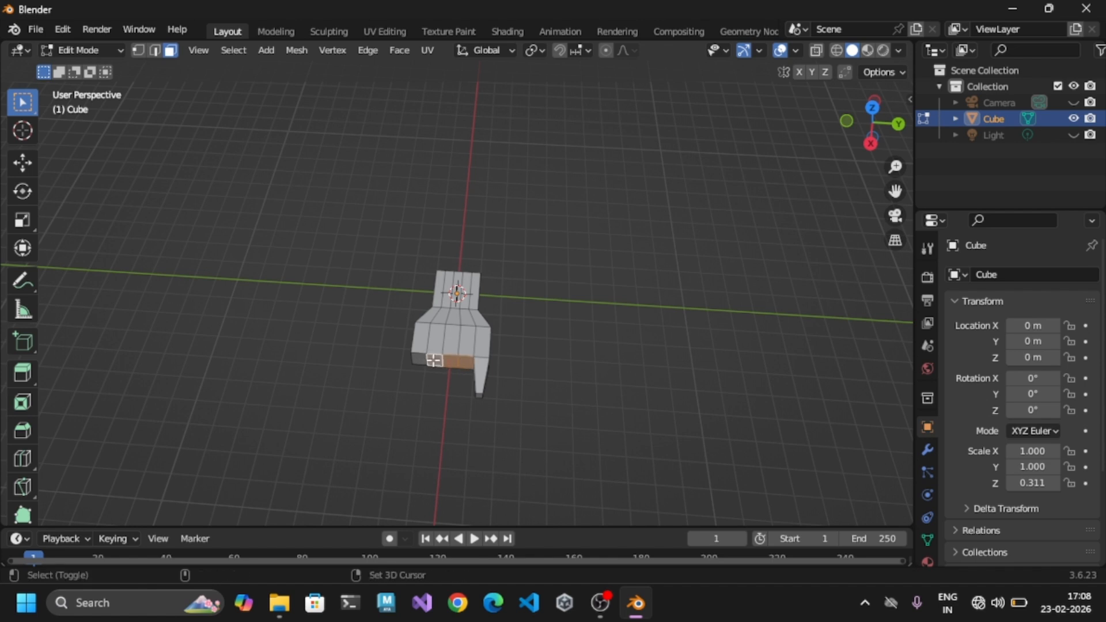
left_click(418, 360, "shift")
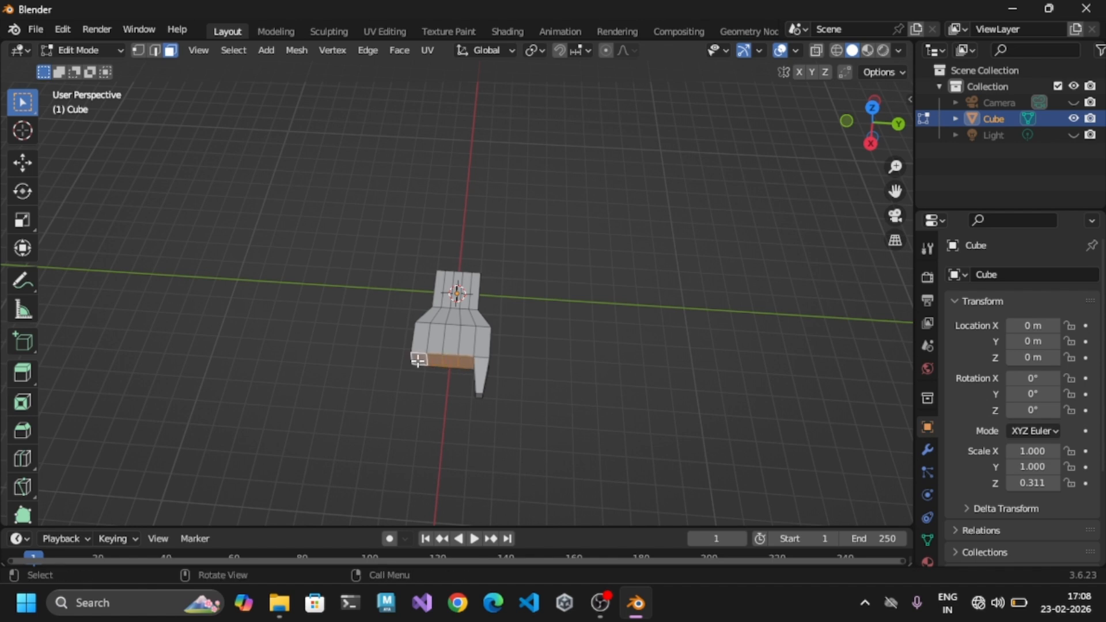
key("e")
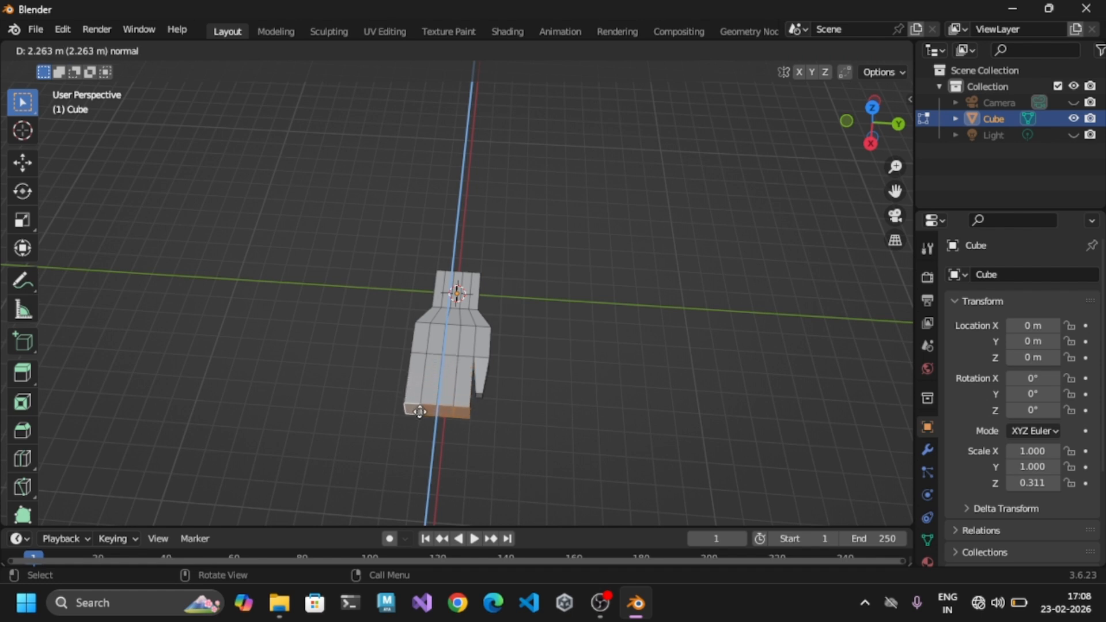
left_click(419, 411)
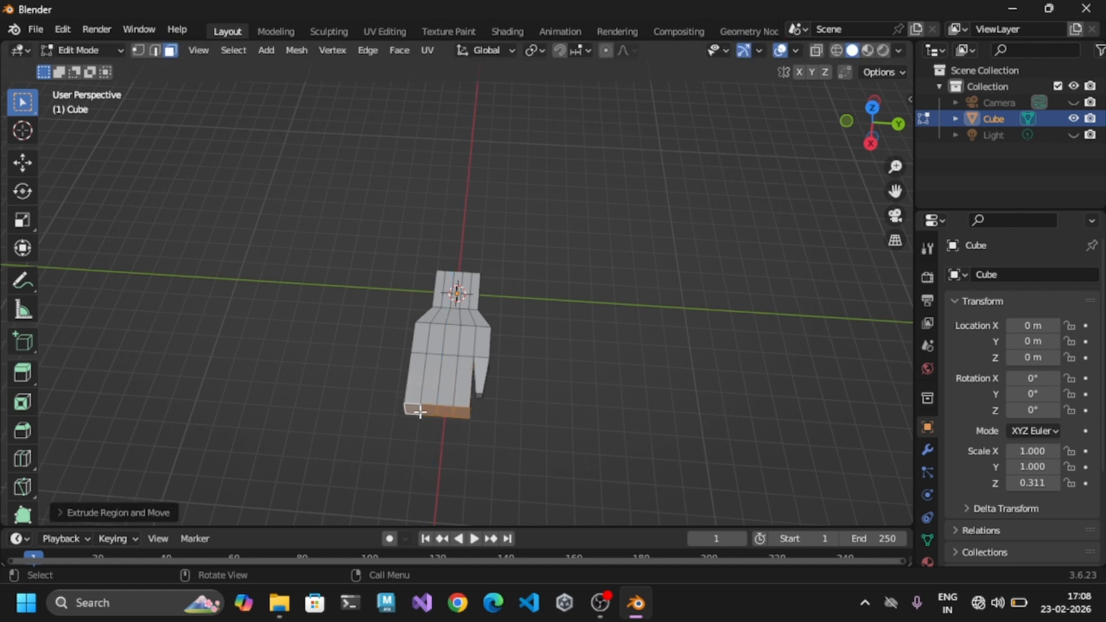
Extrude the end face nearest the thumb about 0.81 m and scale down its tip to form a tapered finger
left_click(461, 411)
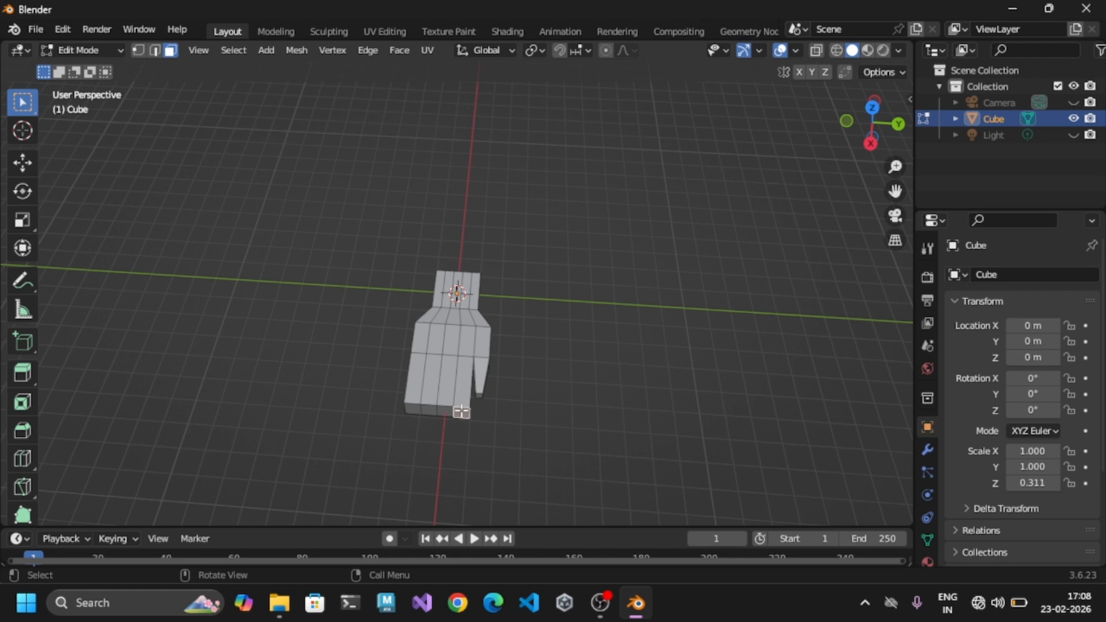
key("e")
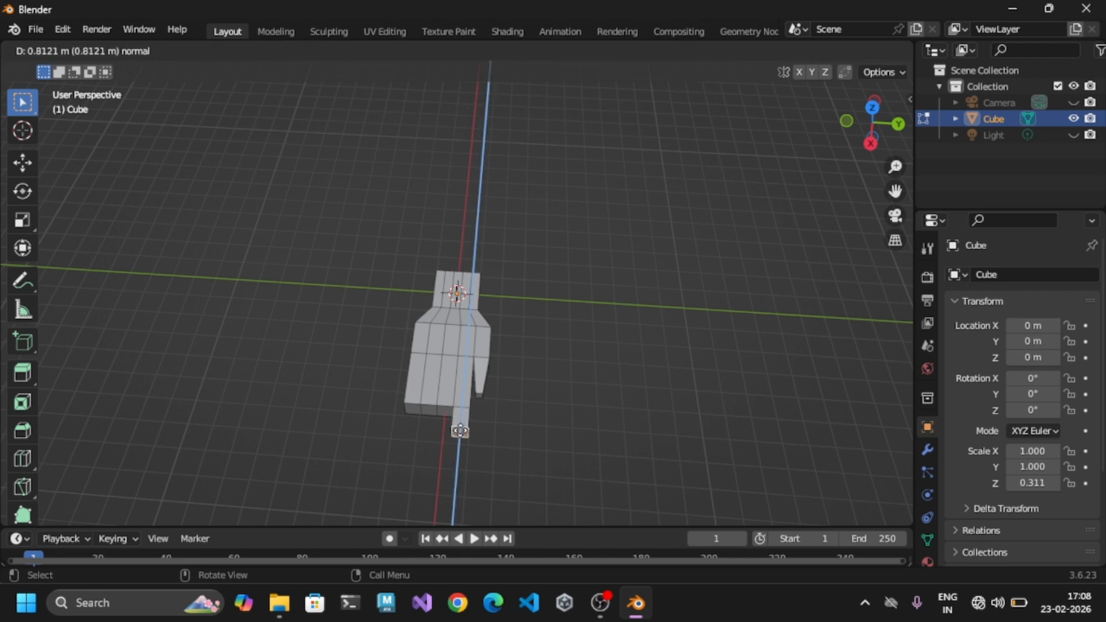
left_click(460, 431)
key("s")
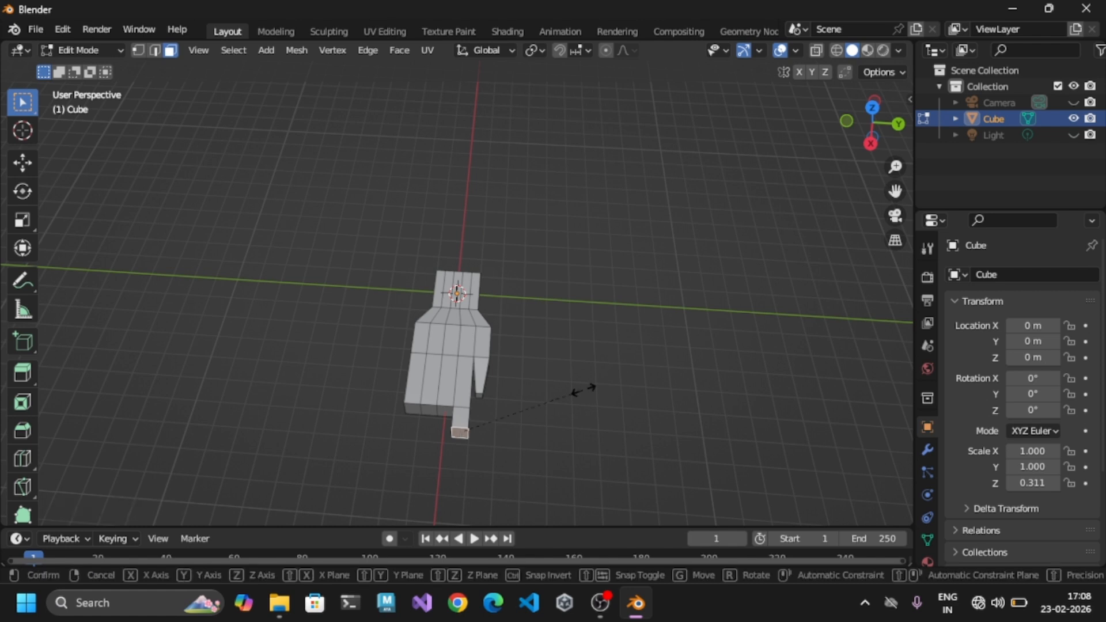
left_click(510, 416)
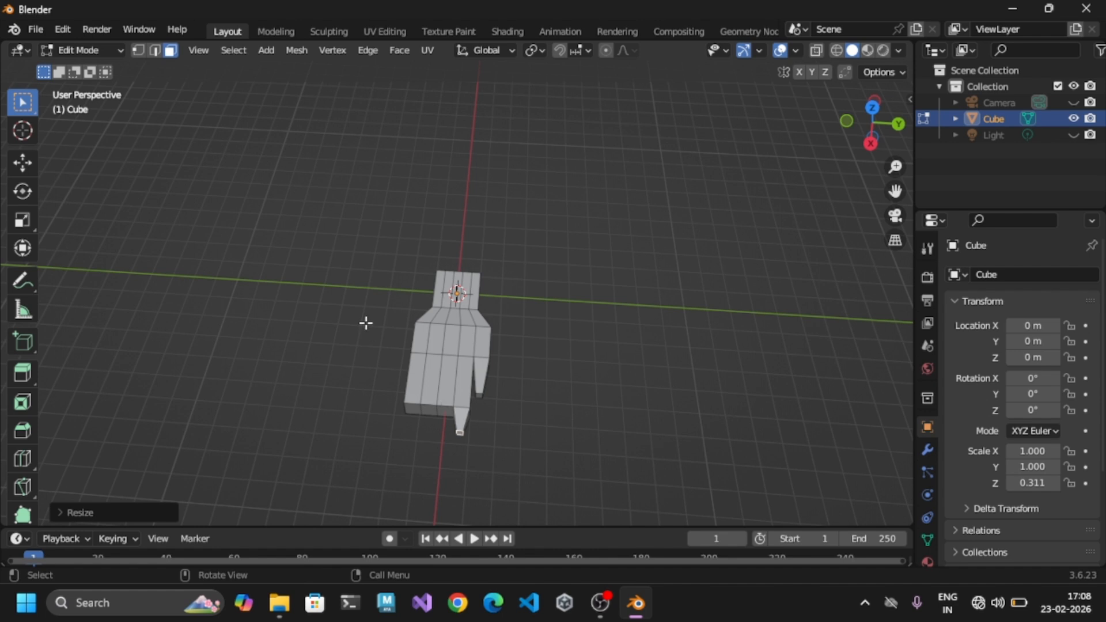
Extrude the second end face from the thumb side into a longer finger and scale its tip down to taper it
left_click(444, 409)
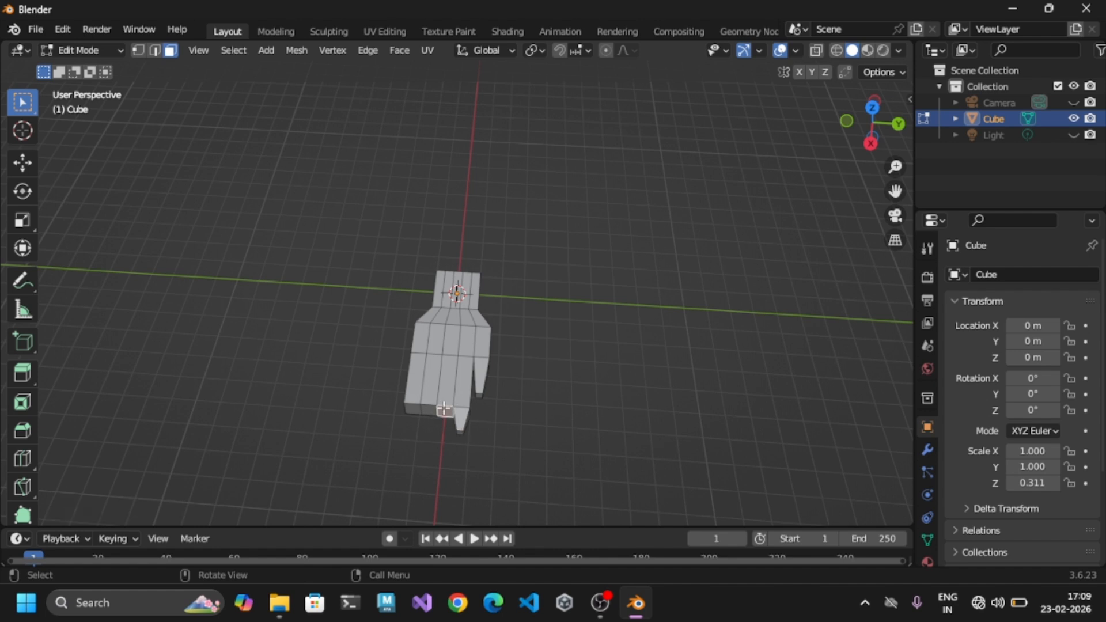
key("e")
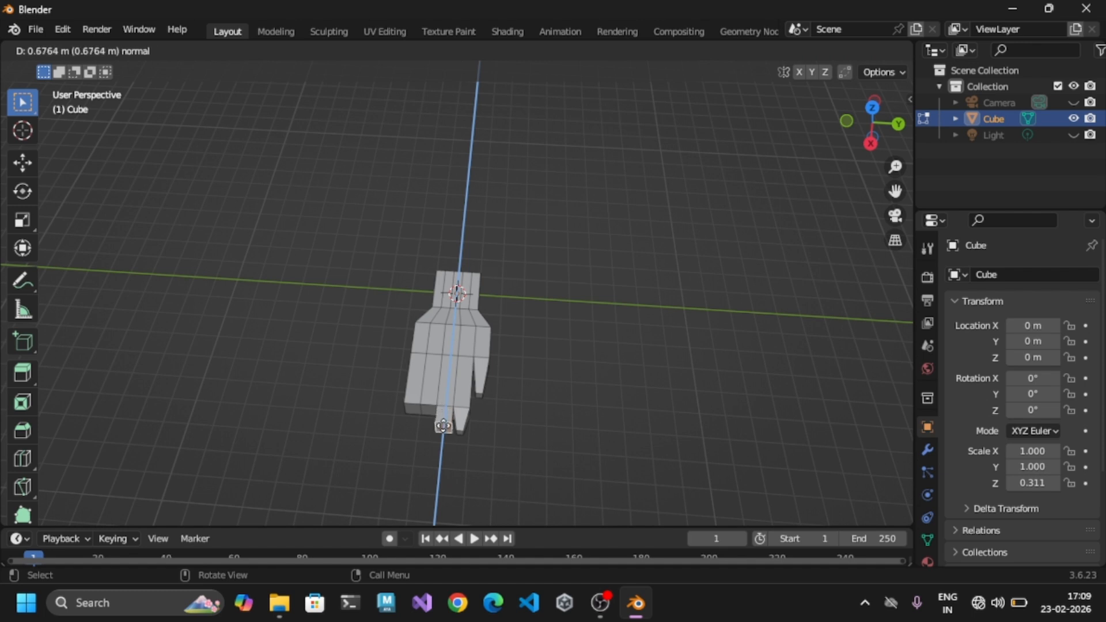
left_click(444, 443)
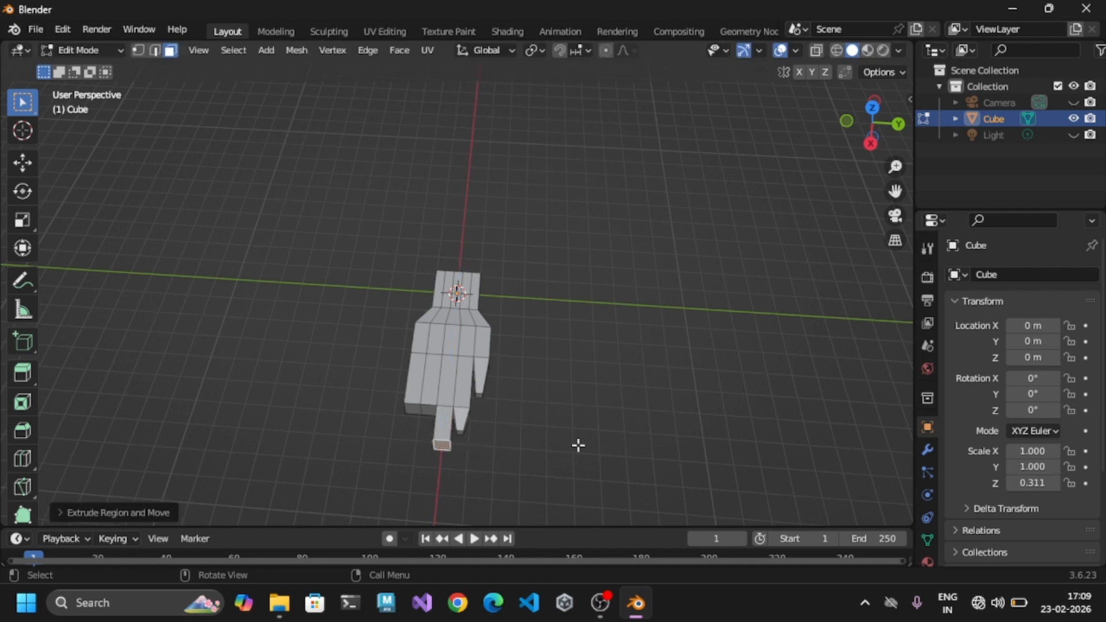
key("s")
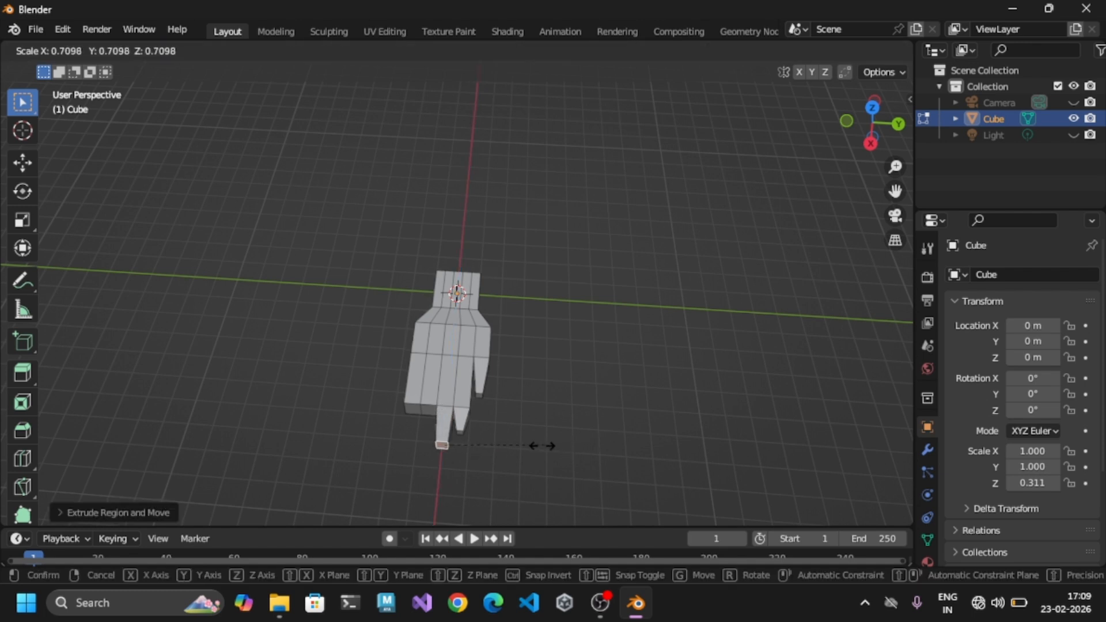
left_click(494, 451)
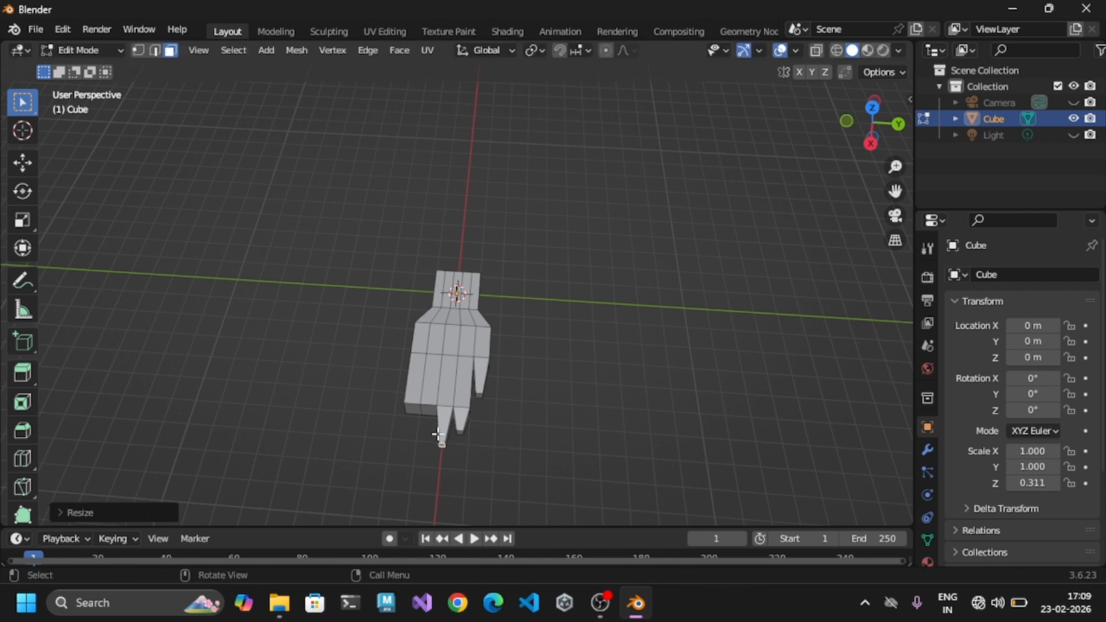
Extrude the third end face from the thumb side about 0.9 m and shrink its tip into a tapered finger
left_click(426, 409)
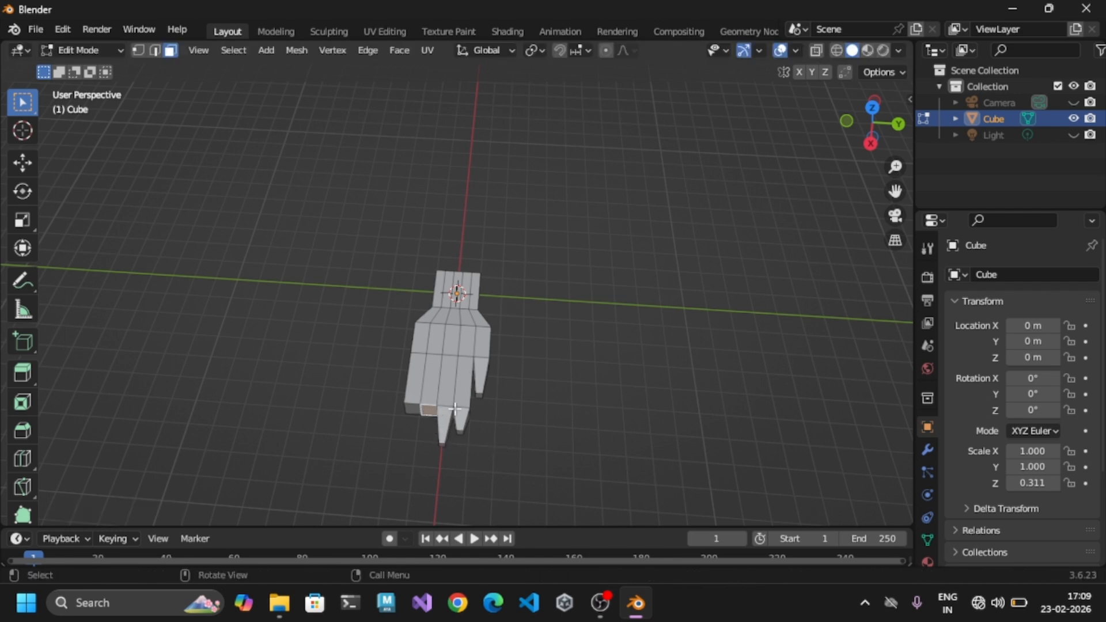
key("e")
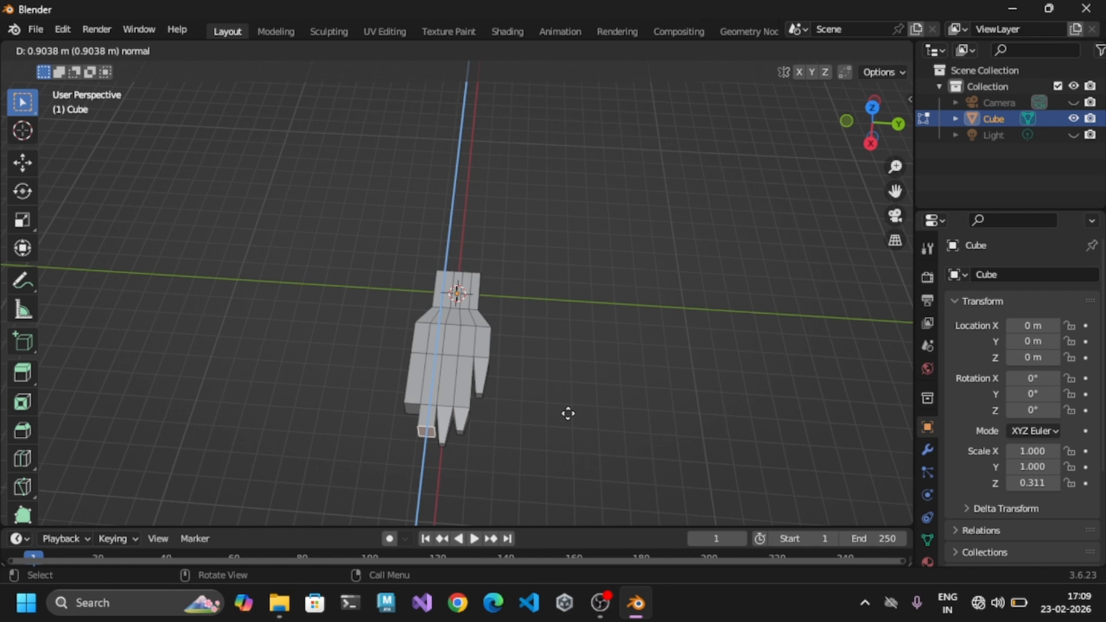
left_click(568, 414)
key("s")
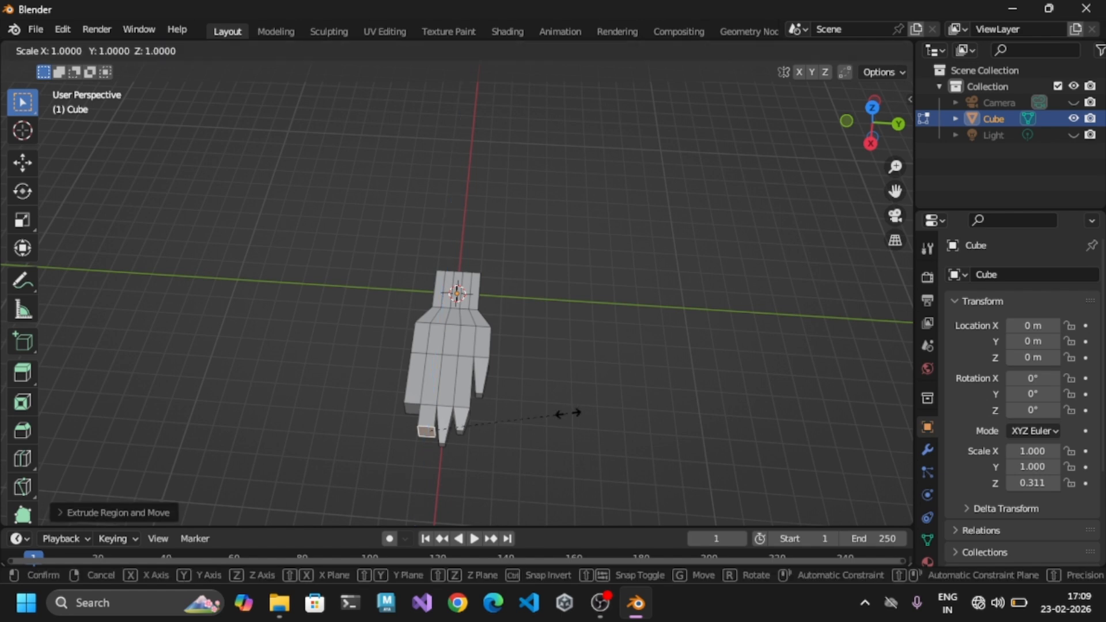
left_click(493, 425)
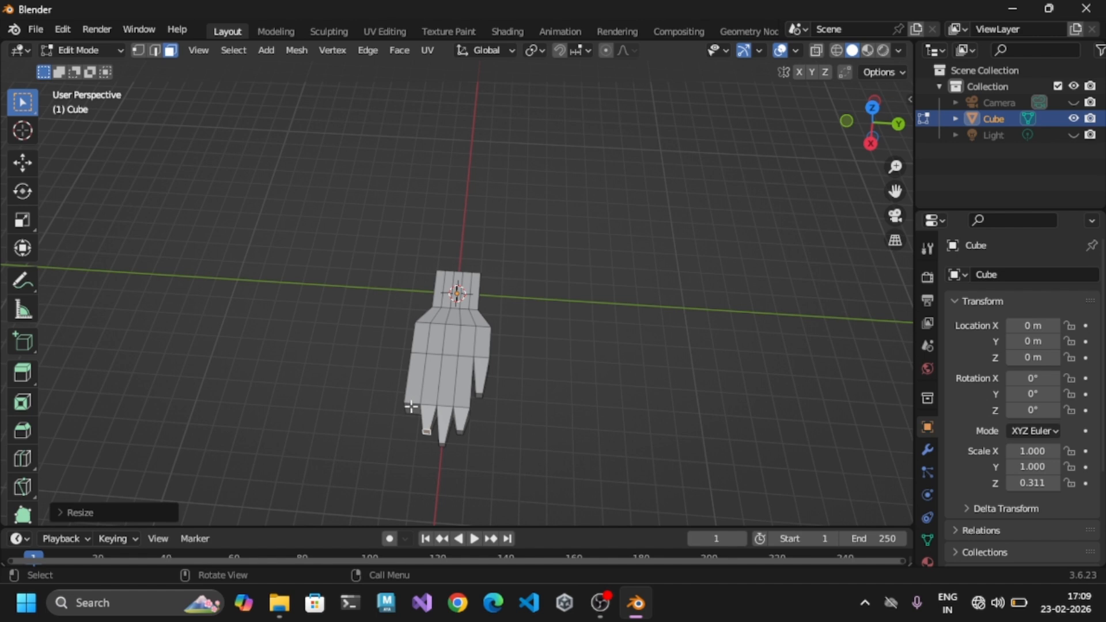
Extrude the outermost end face opposite the thumb slightly as a short little finger and scale its tip down
left_click(411, 406)
key("e")
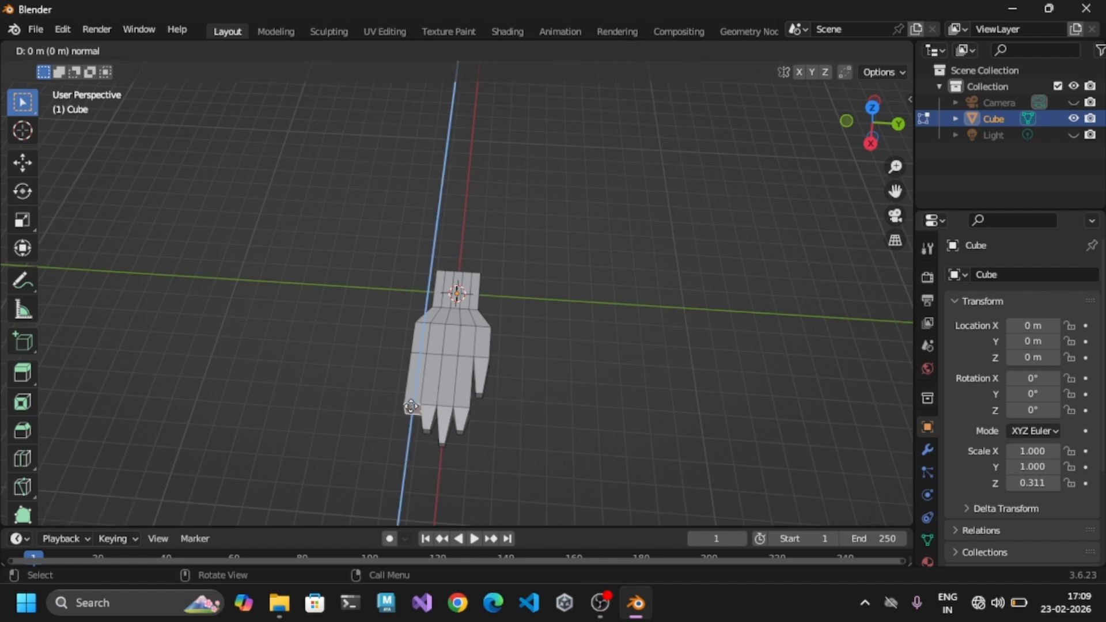
left_click(411, 413)
key("s")
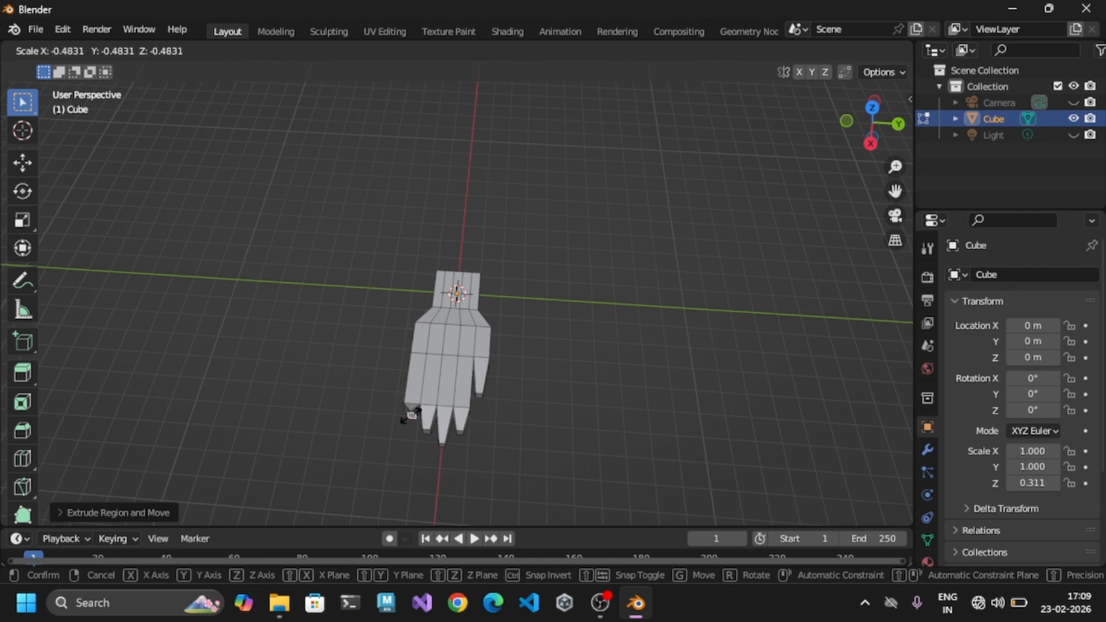
left_click(410, 415)
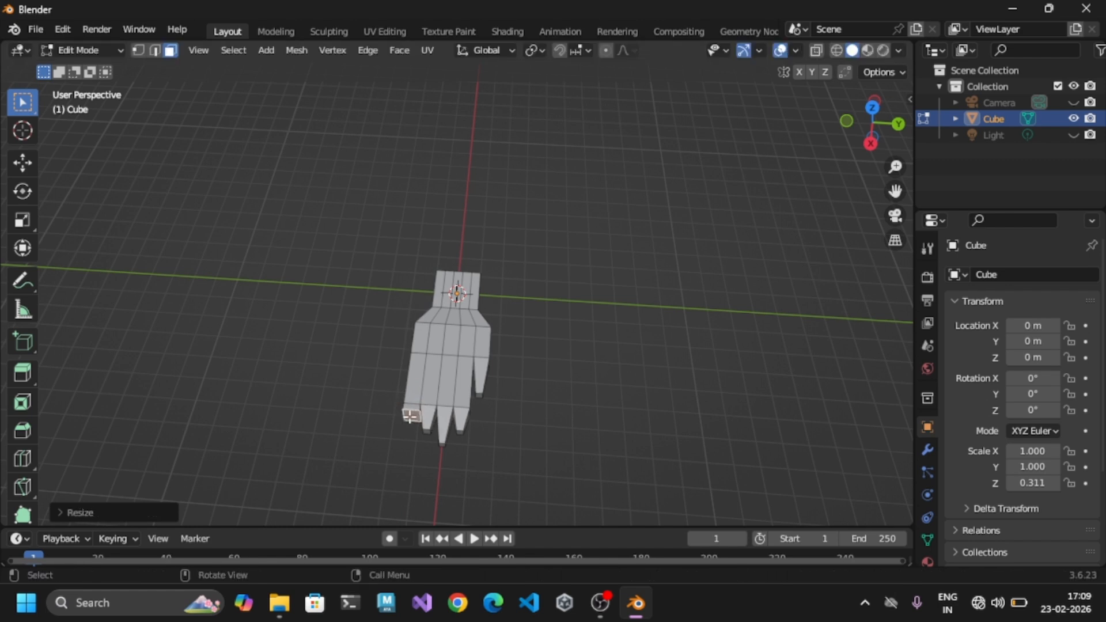
key("s")
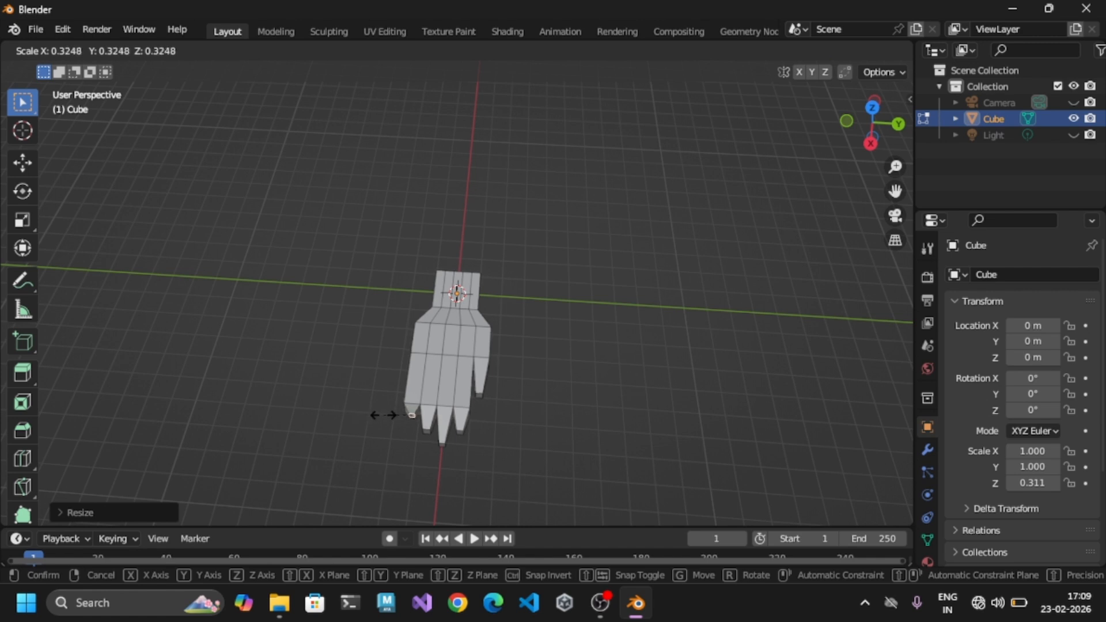
left_click(384, 415)
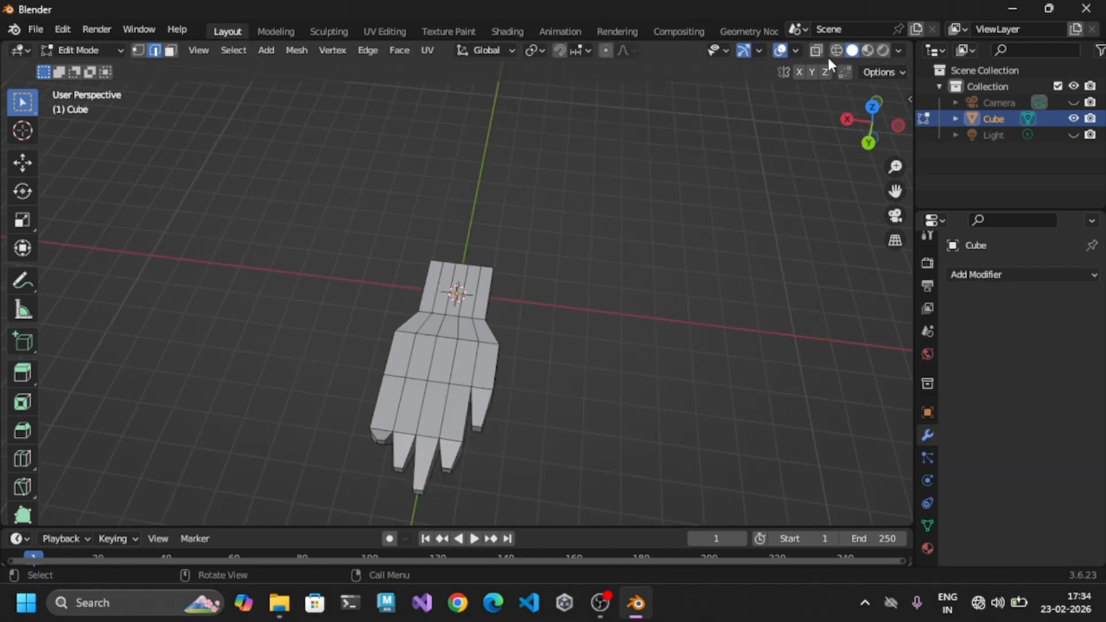
Box-select the thumb in wireframe view, return to solid shading, and rotate it about 7° around the global Z axis
left_click(836, 50)
left_click_drag(471, 378, 501, 438)
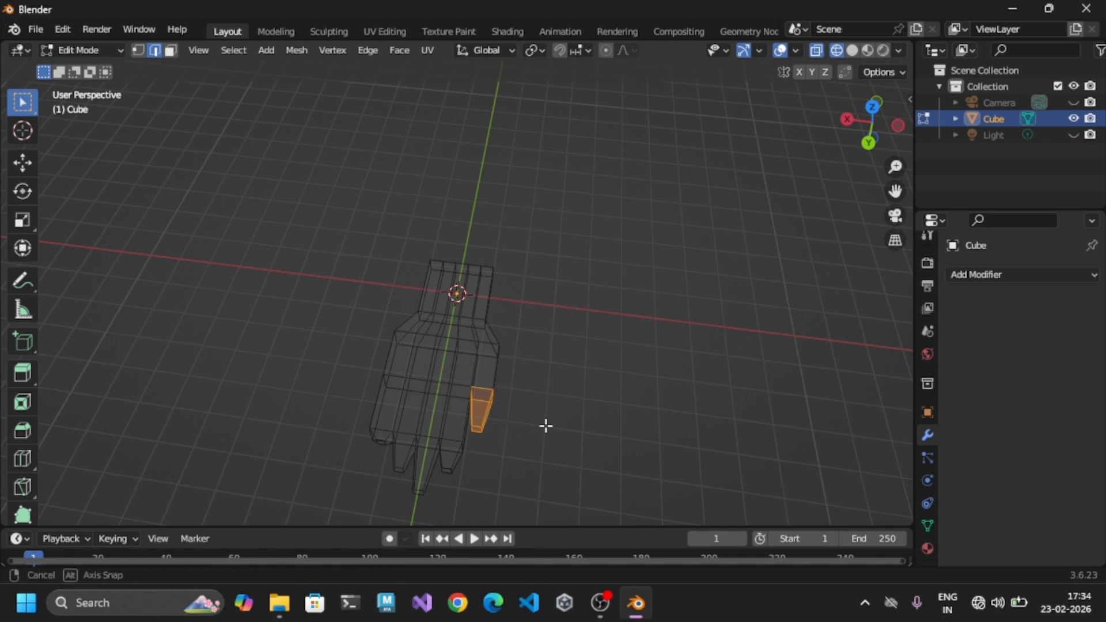
middle_click_drag(546, 426, 588, 431)
left_click(853, 51)
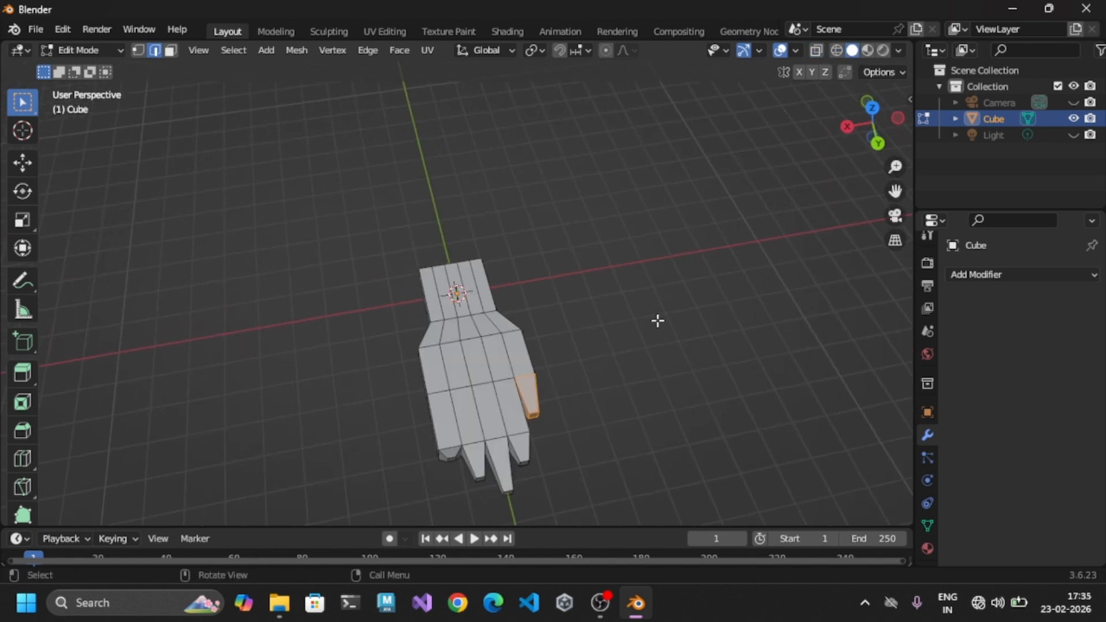
key("r")
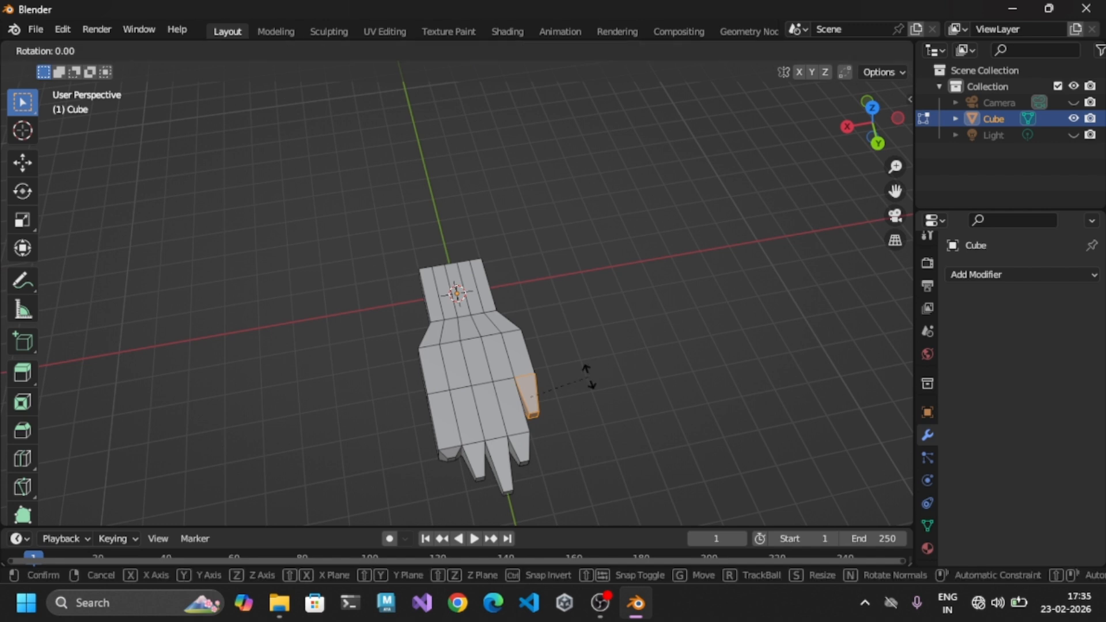
key("z")
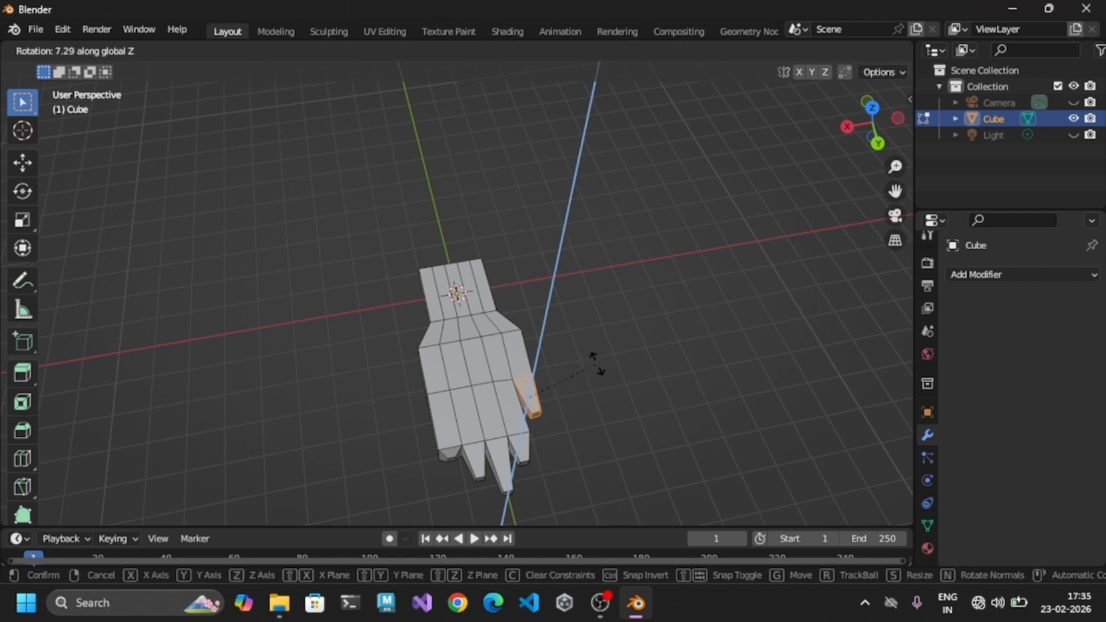
left_click(597, 361)
Move the thumb outward about 0.22 m along negative X, and switch the viewport to wireframe shading
key("g")
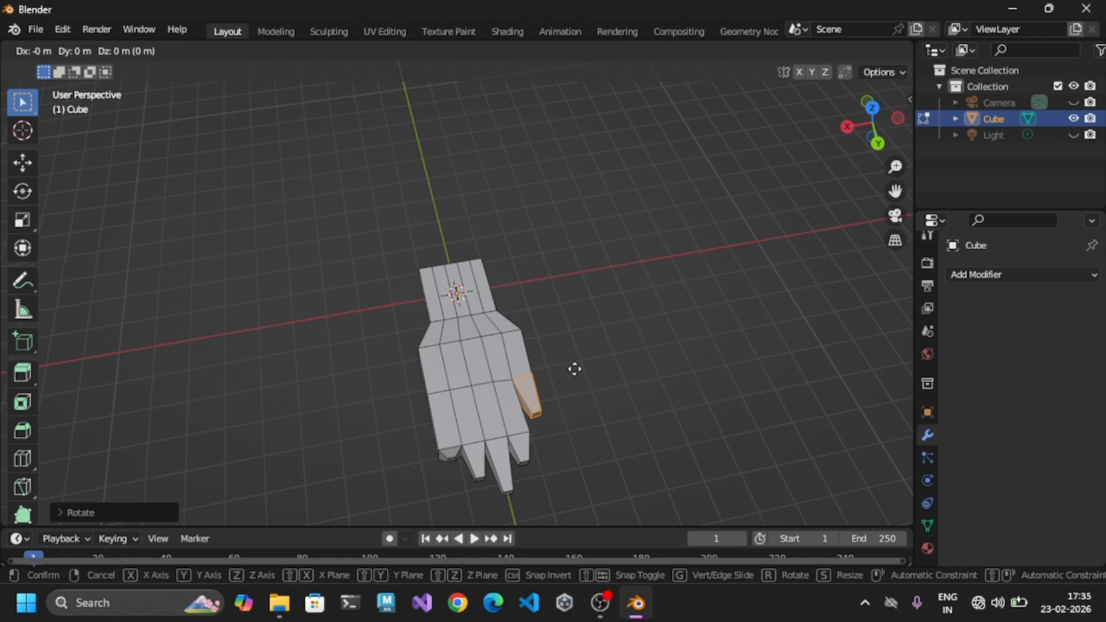
key("z")
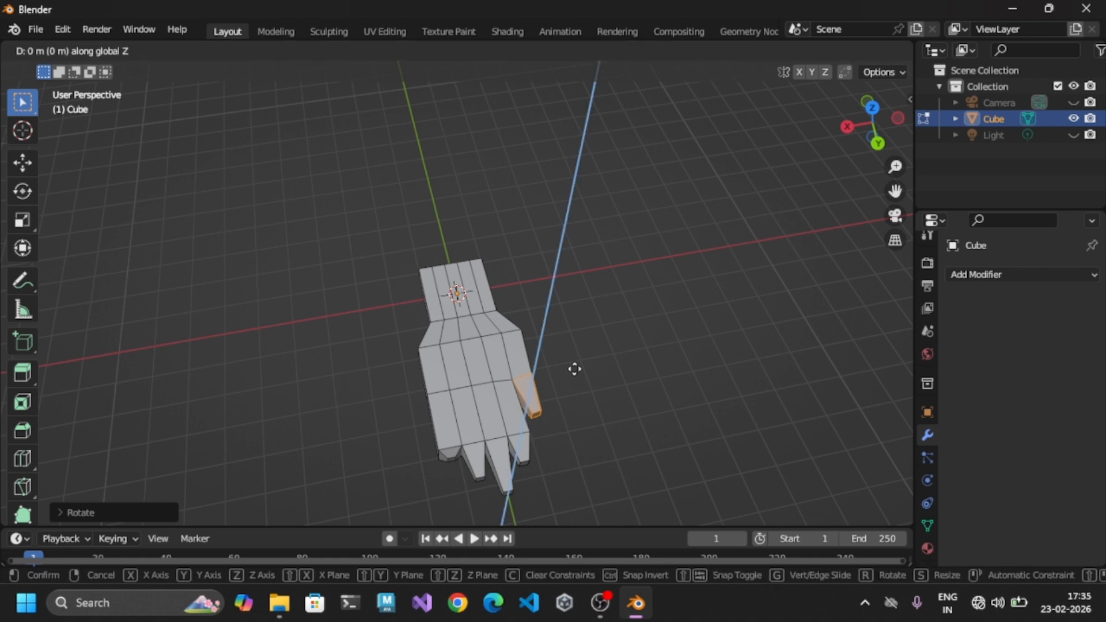
key("x")
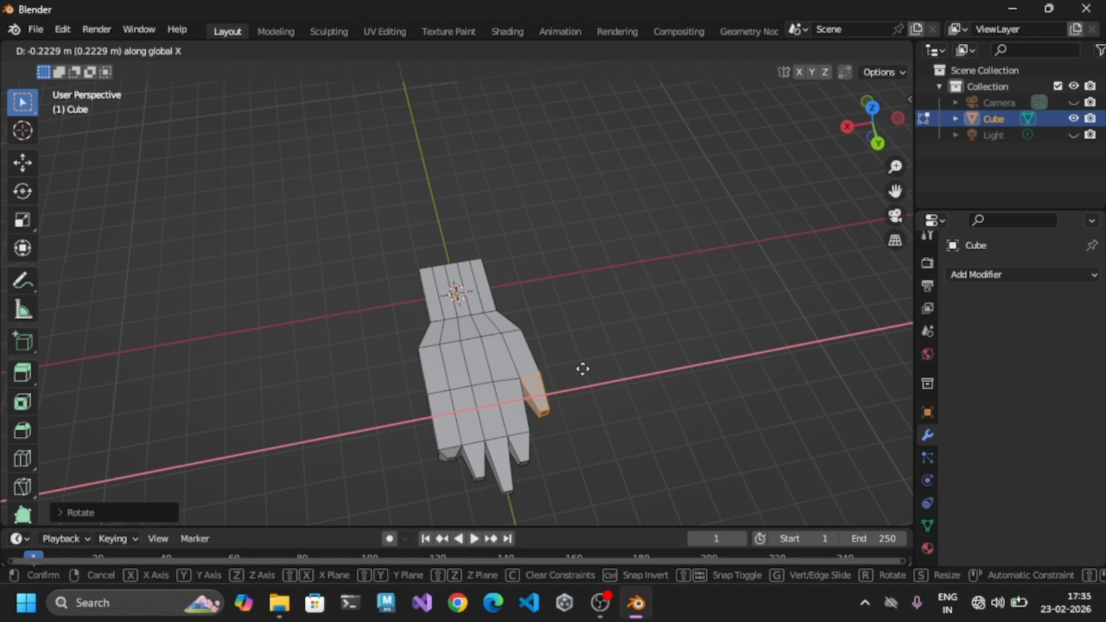
left_click(582, 369)
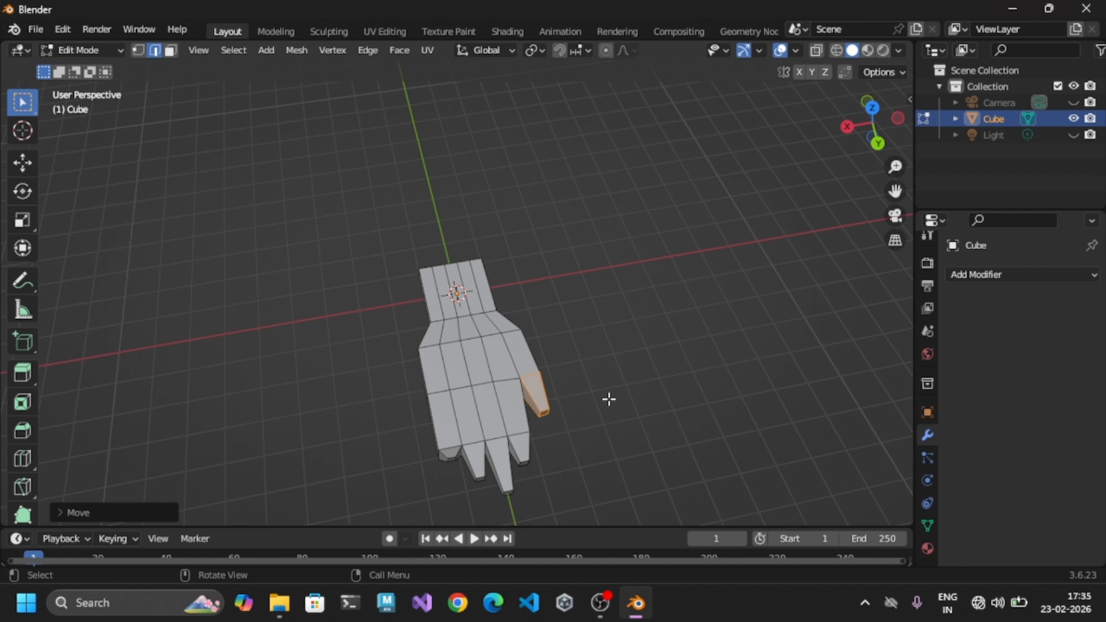
left_click(838, 51)
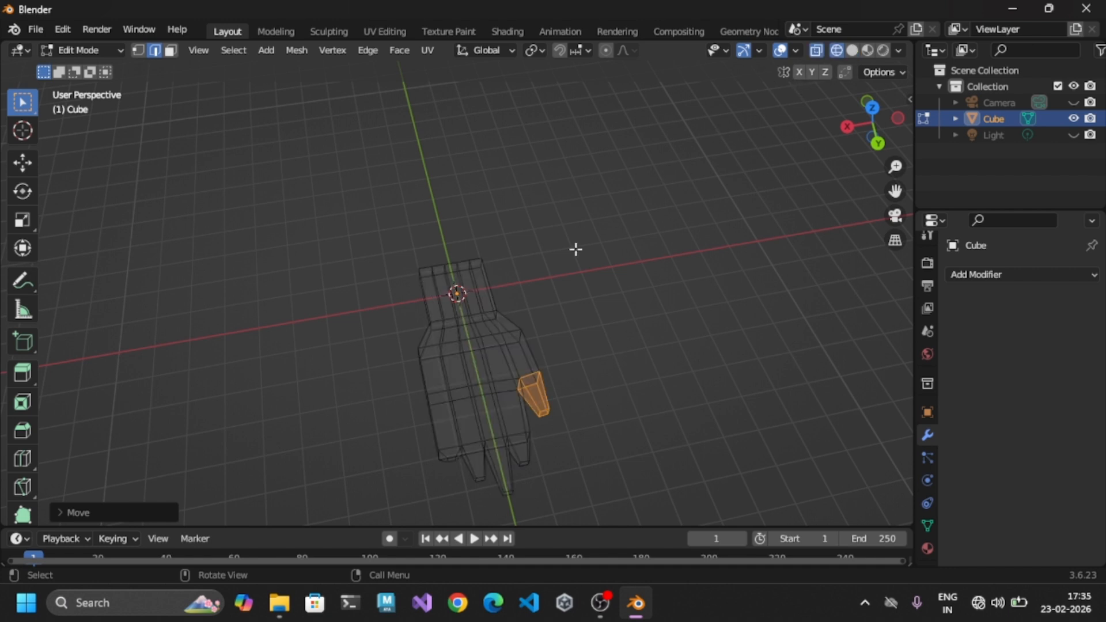
Box-select the faces in the middle of the palm through the wireframe and move them slightly down along the global Z axis
middle_click_drag(582, 285, 533, 334)
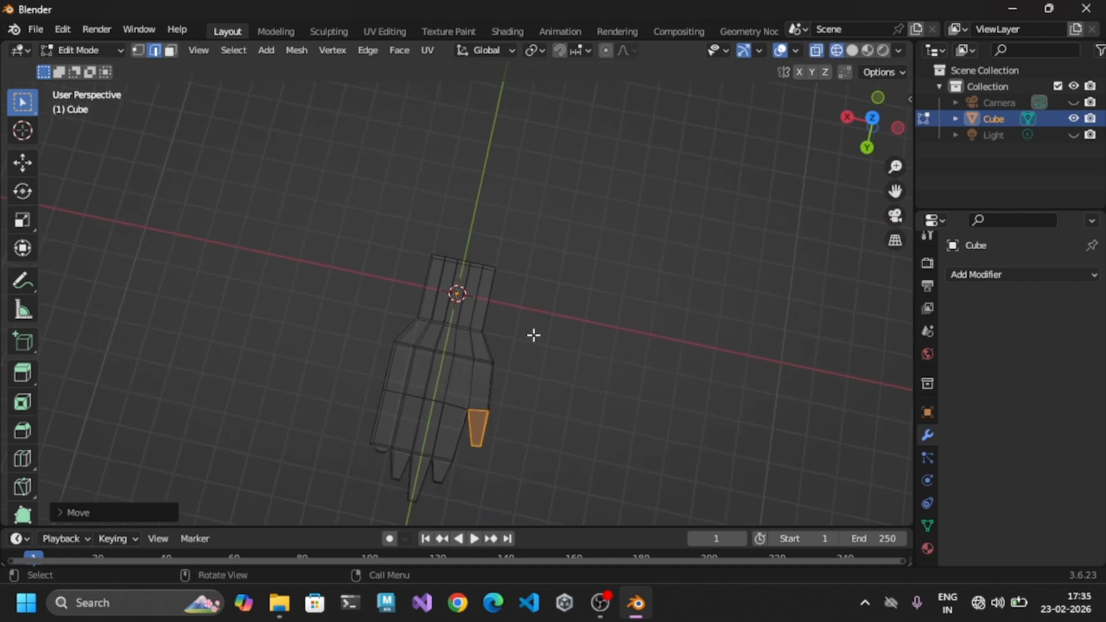
left_click_drag(413, 339, 453, 437)
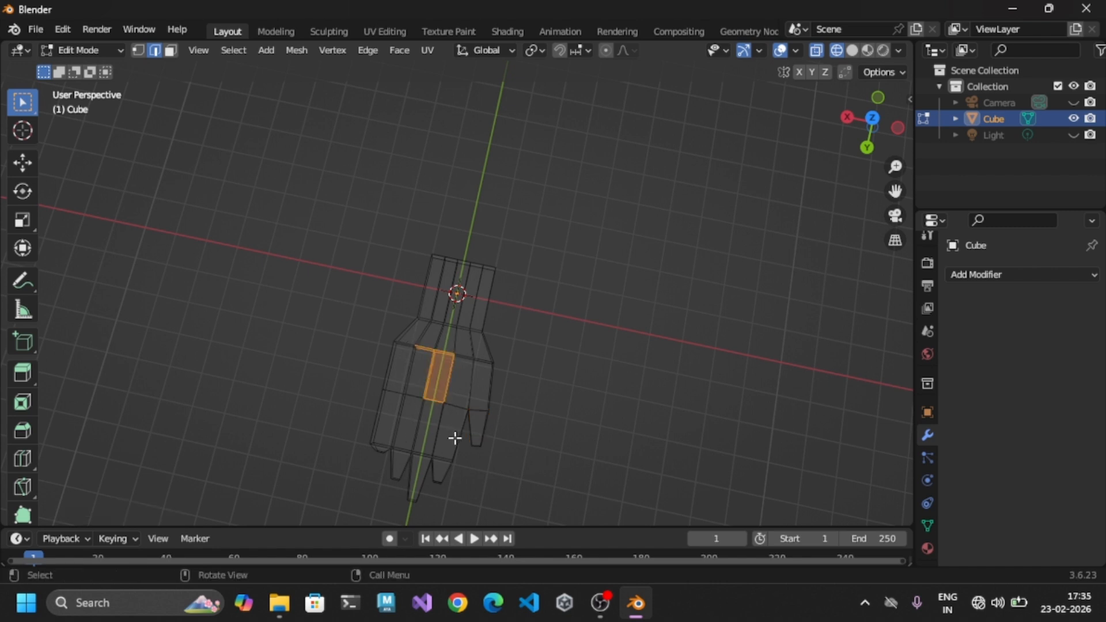
middle_click_drag(667, 365, 707, 362)
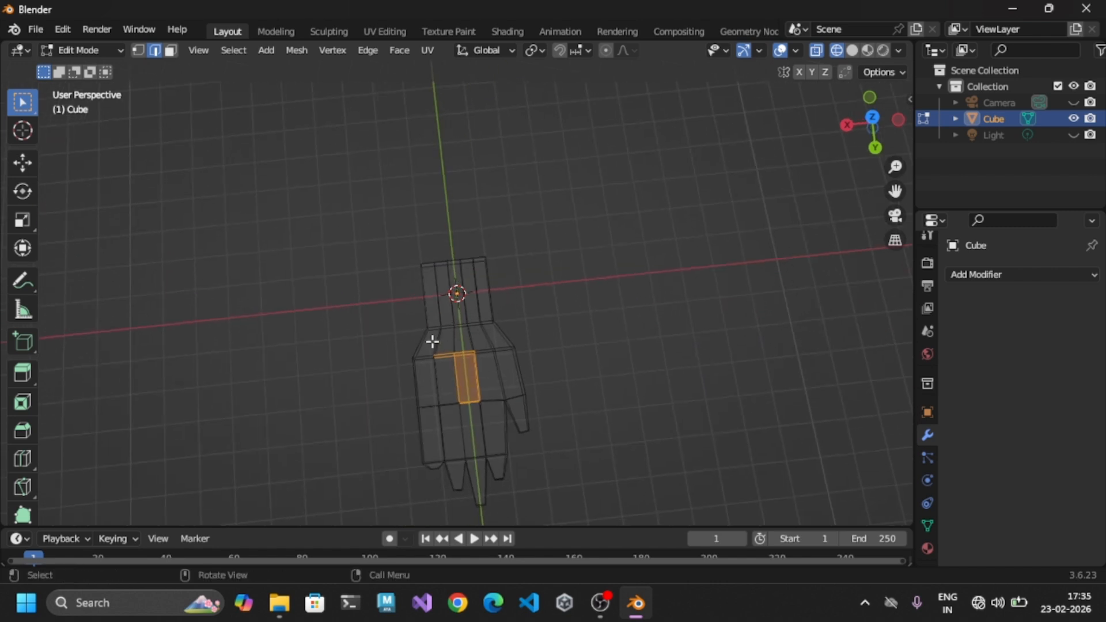
left_click_drag(432, 351, 499, 440)
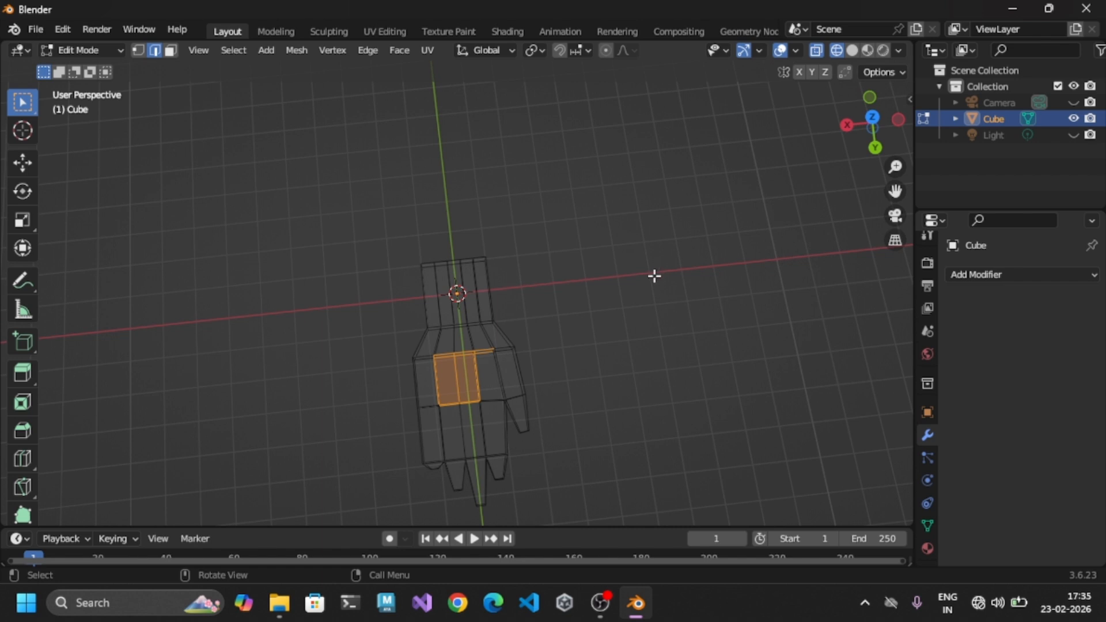
key("g")
key("z")
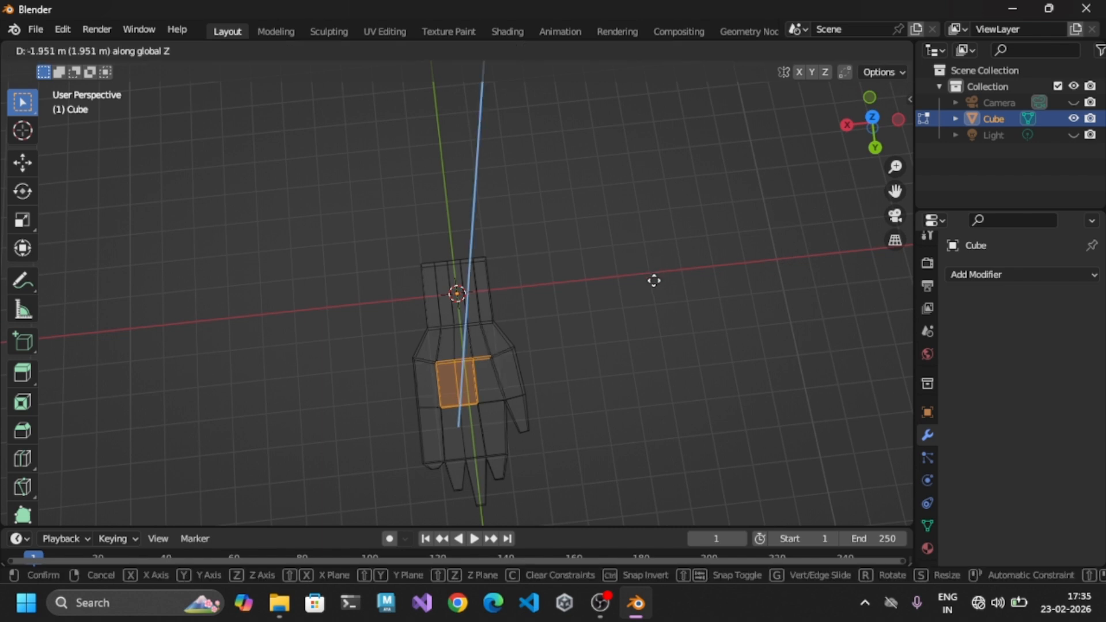
left_click(653, 277)
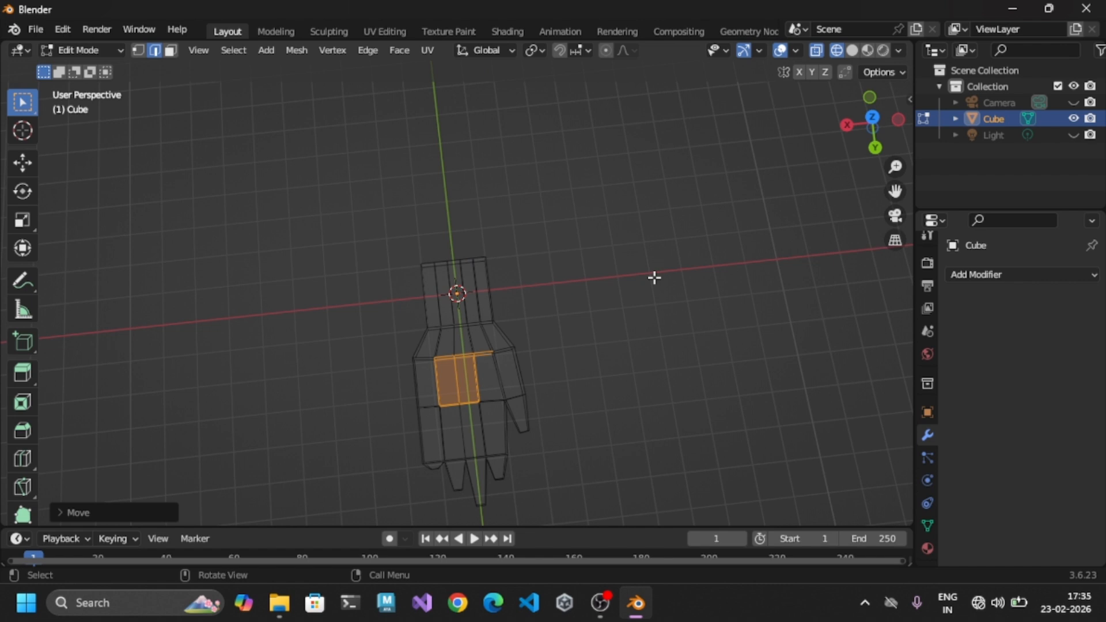
Raise the selected palm faces slightly along the global Z axis and return the viewport to solid shading
middle_click_drag(666, 306, 665, 180)
key("g")
key("z")
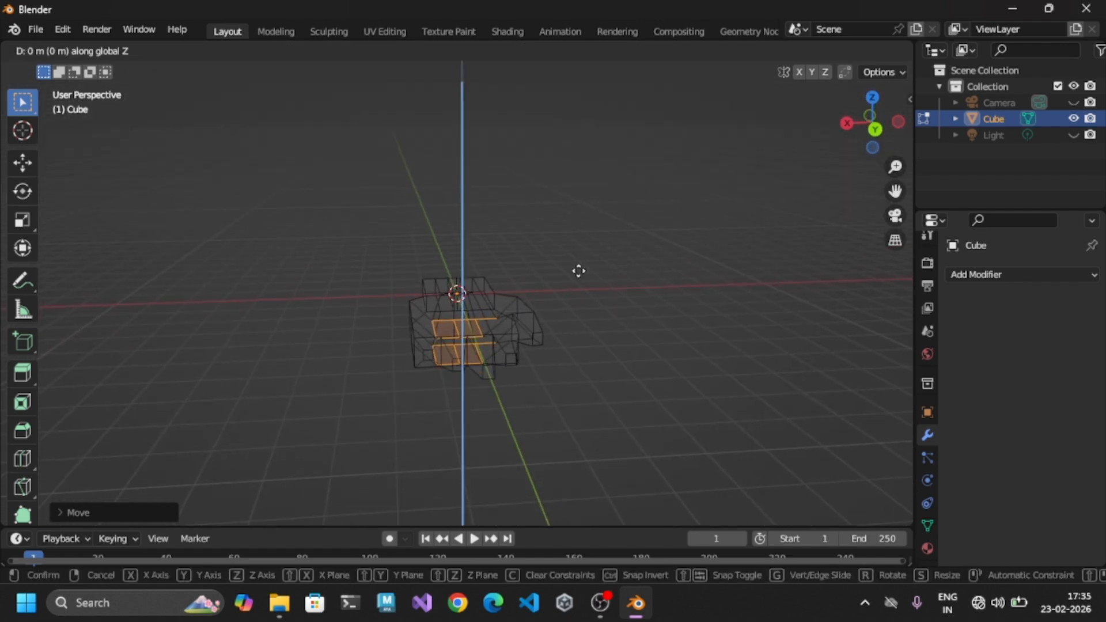
left_click(578, 264)
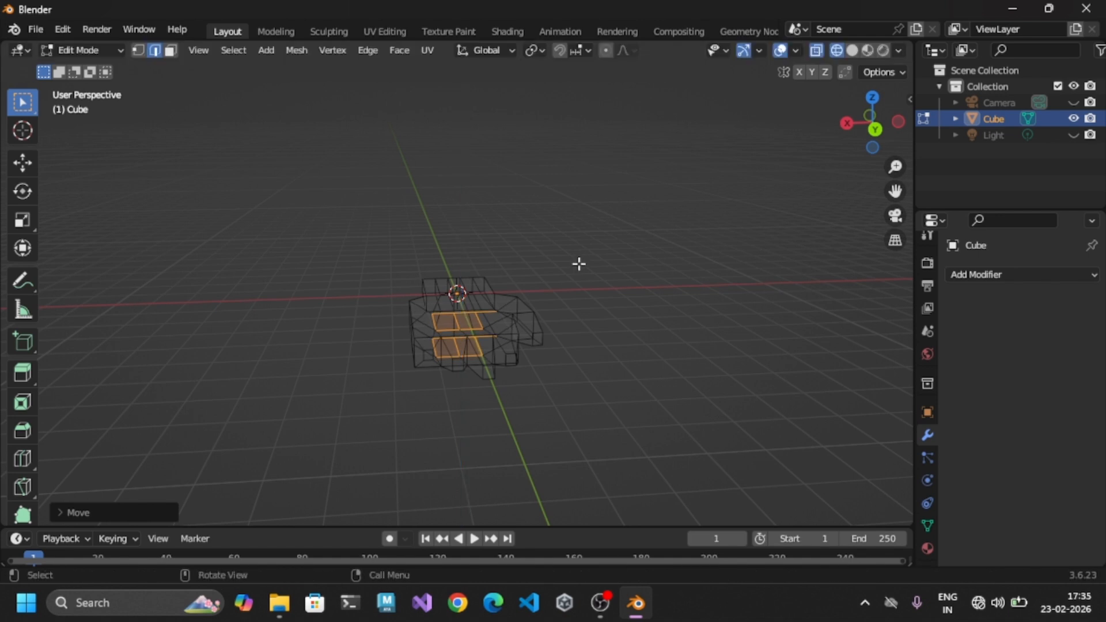
left_click(852, 51)
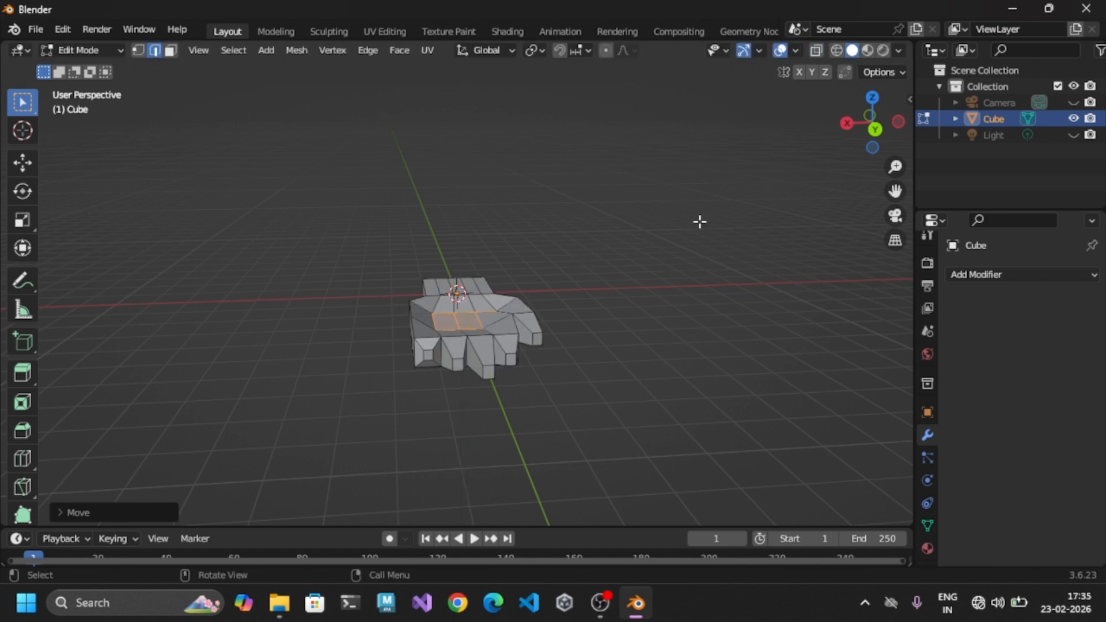
Move the selected palm faces up about 0.16 m along the global Z axis
middle_click_drag(645, 248, 575, 279)
key("g")
key("z")
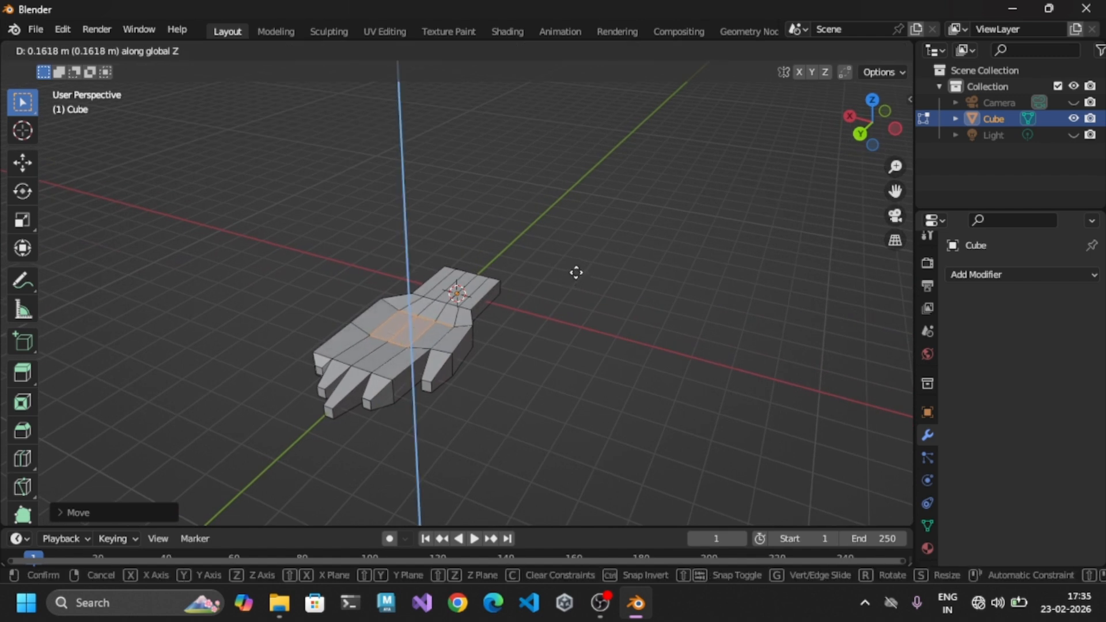
left_click(577, 272)
middle_click_drag(653, 326, 791, 357)
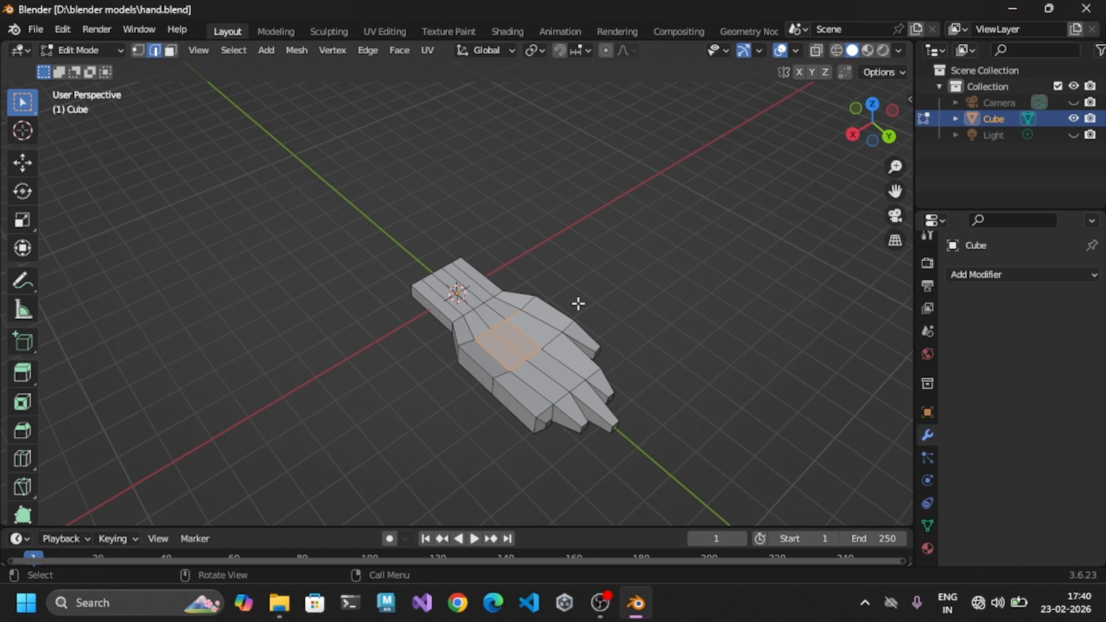
Create a new General file with the default scene
left_click(35, 29)
mouse_move(51, 54)
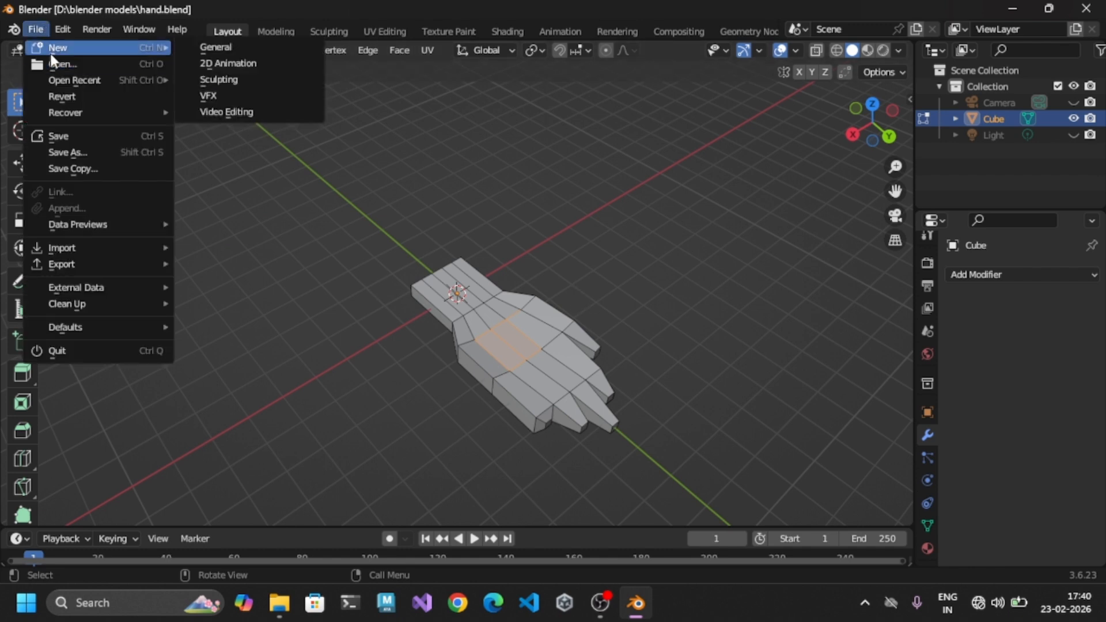
left_click(200, 45)
left_click(659, 247)
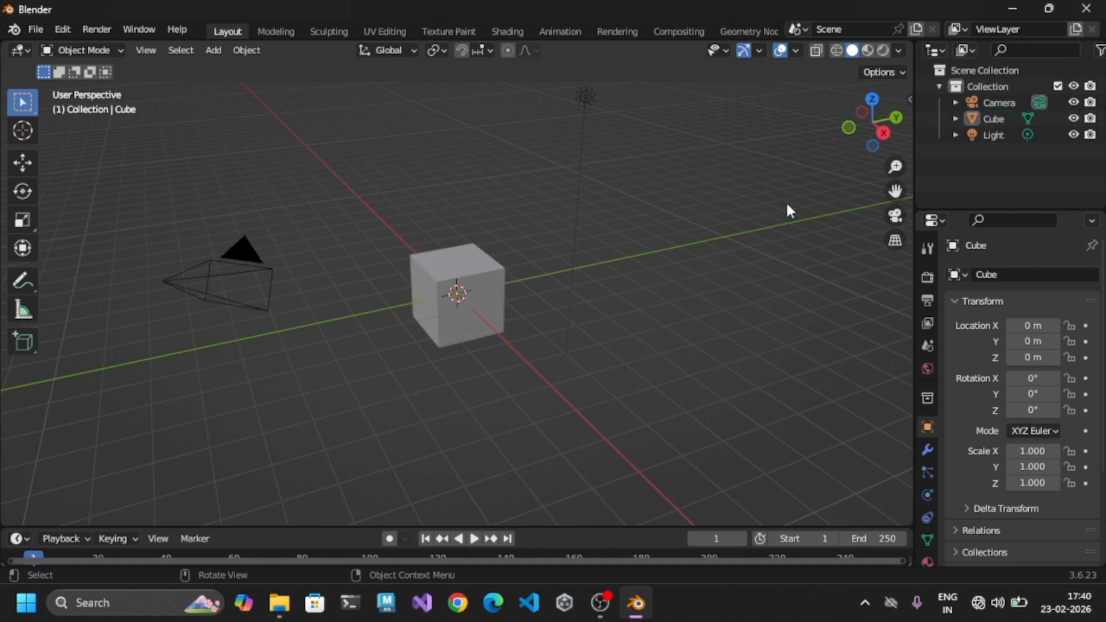
Enter Edit Mode on the default cube with face selection and extrude its positive X face about 8 m into a long handle
left_click(90, 51)
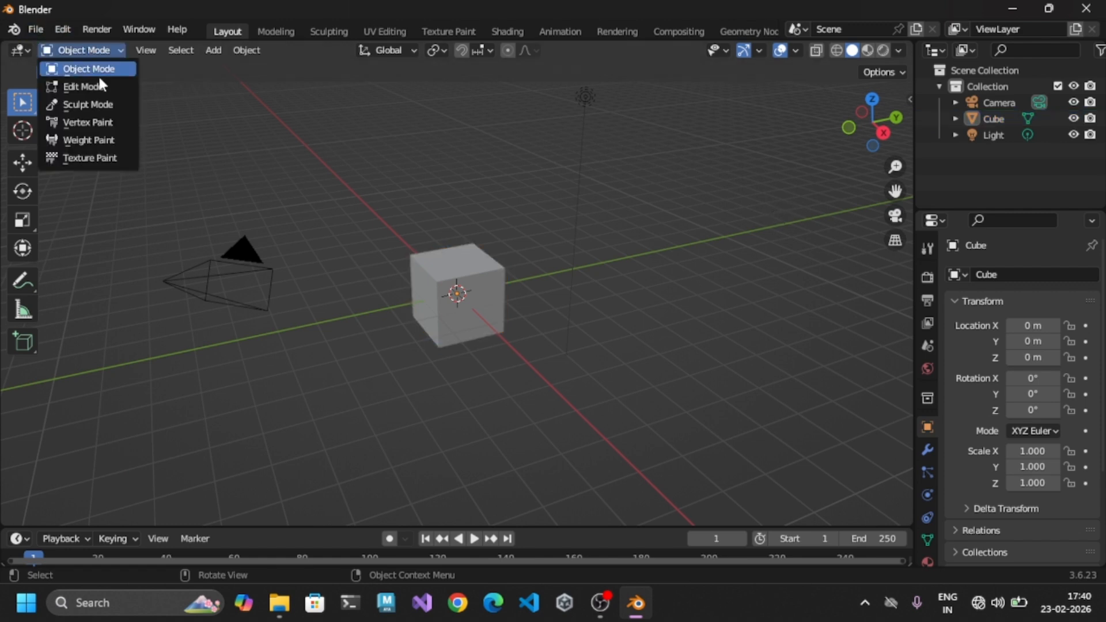
left_click(99, 84)
left_click(155, 51)
left_click(482, 310)
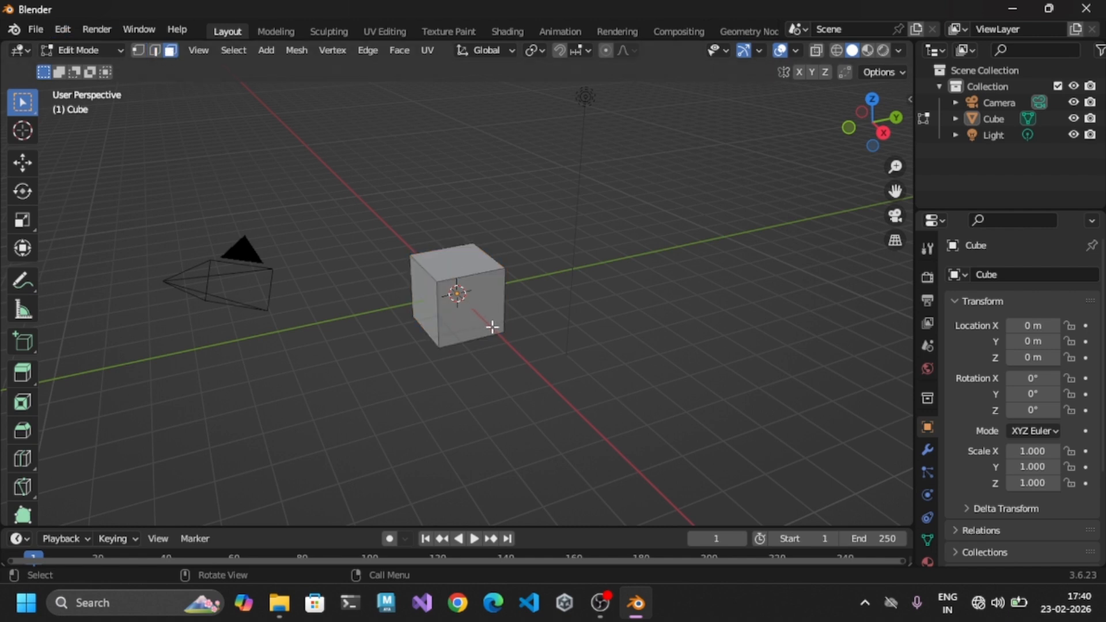
left_click(485, 318)
key("e")
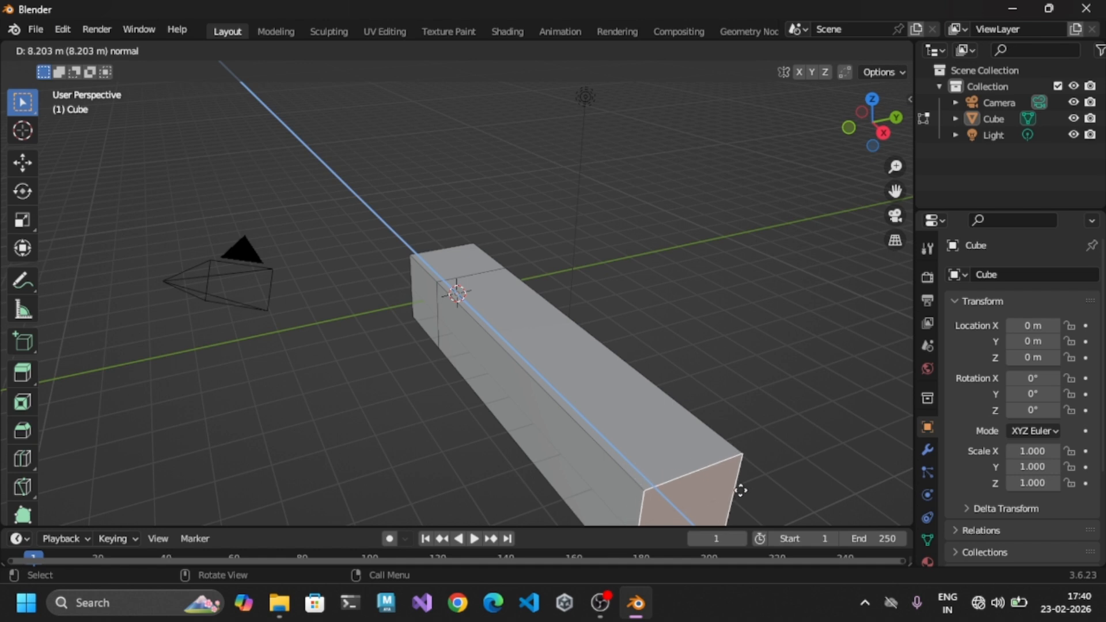
left_click(750, 496)
Extrude the positive Y face of the original cube about 4 m to form one side of the head
middle_click_drag(673, 329, 459, 291)
left_click(459, 311)
key("e")
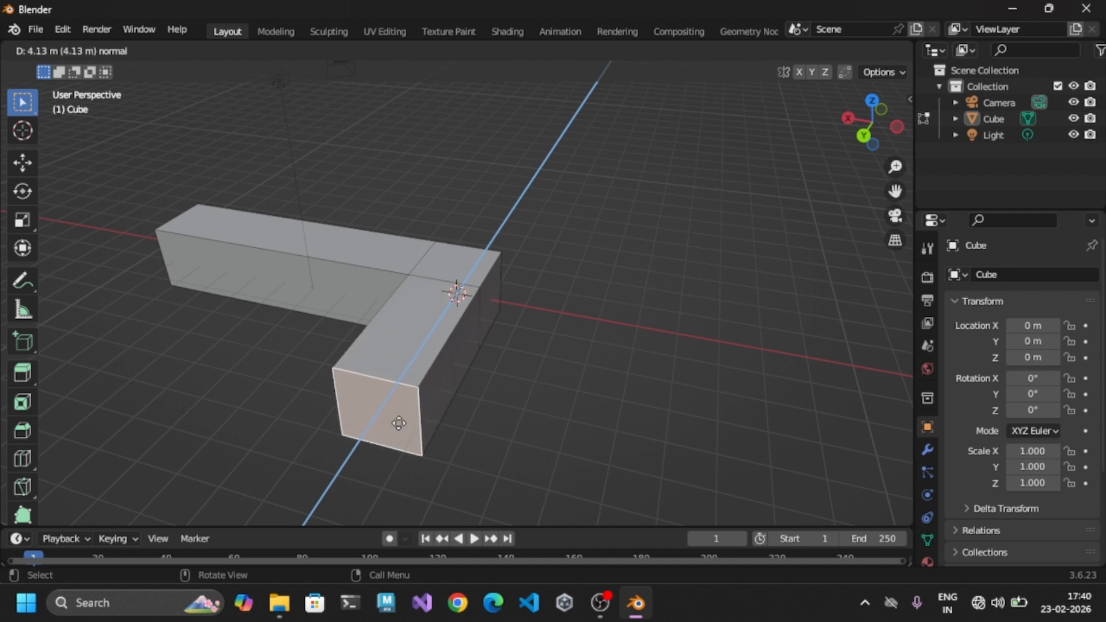
left_click(406, 418)
Extrude the negative X face opposite the handle slightly outward and scale the new end face down
middle_click_drag(489, 282, 320, 321)
left_click(425, 302)
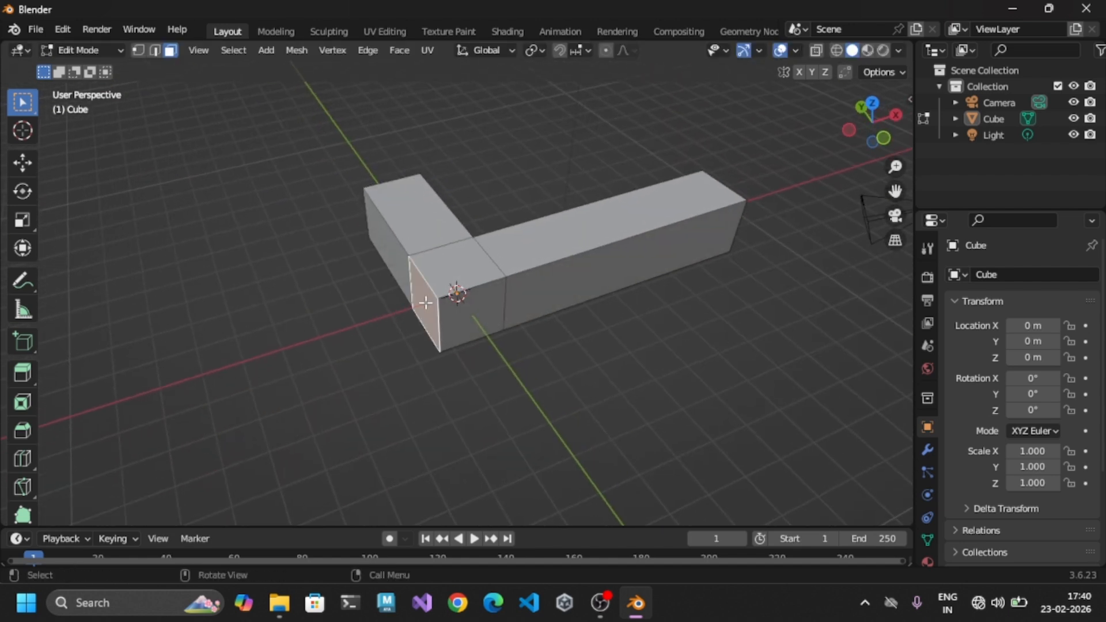
key("e")
left_click(440, 311)
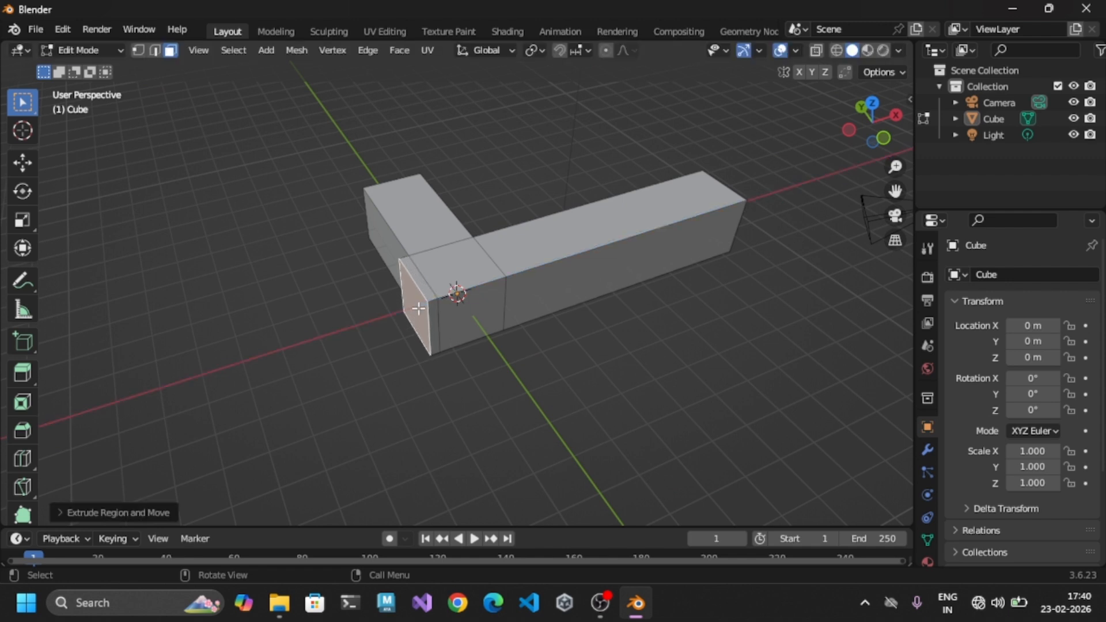
key("s")
left_click(498, 325)
key("s")
left_click(488, 324)
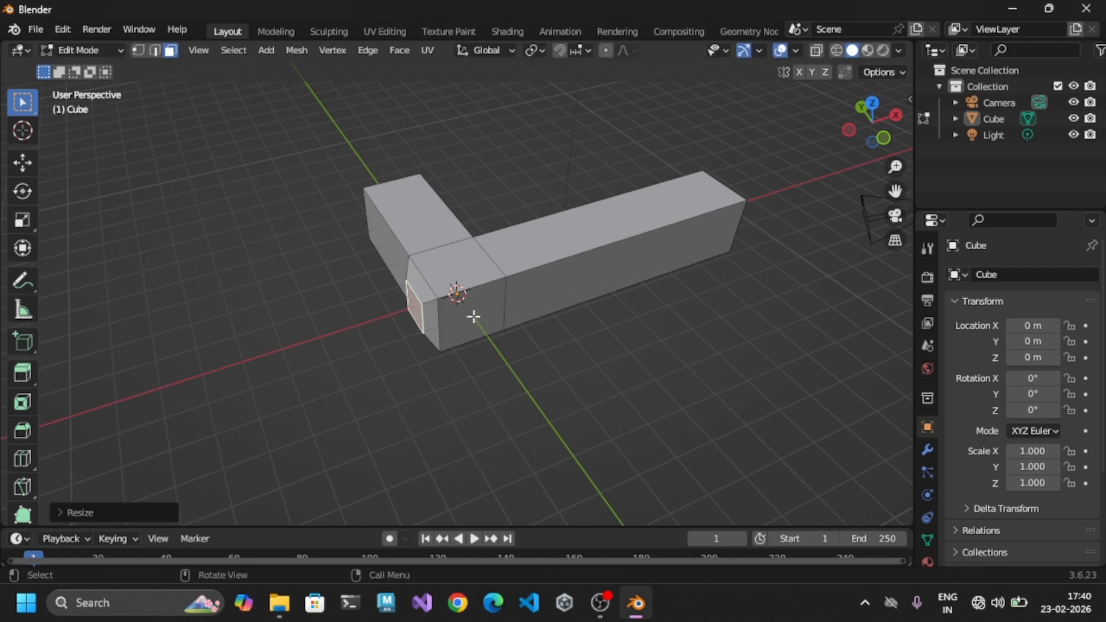
Extrude the negative Y face of the original cube about 2 m to form the other side of the head
left_click(465, 309)
middle_click_drag(651, 356, 519, 368)
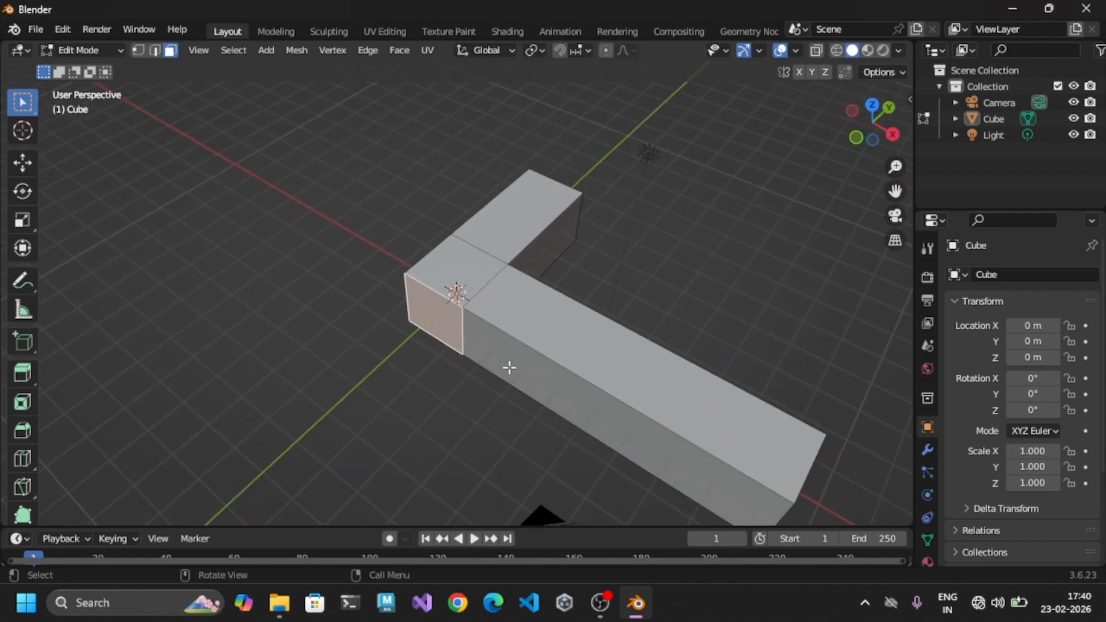
key("e")
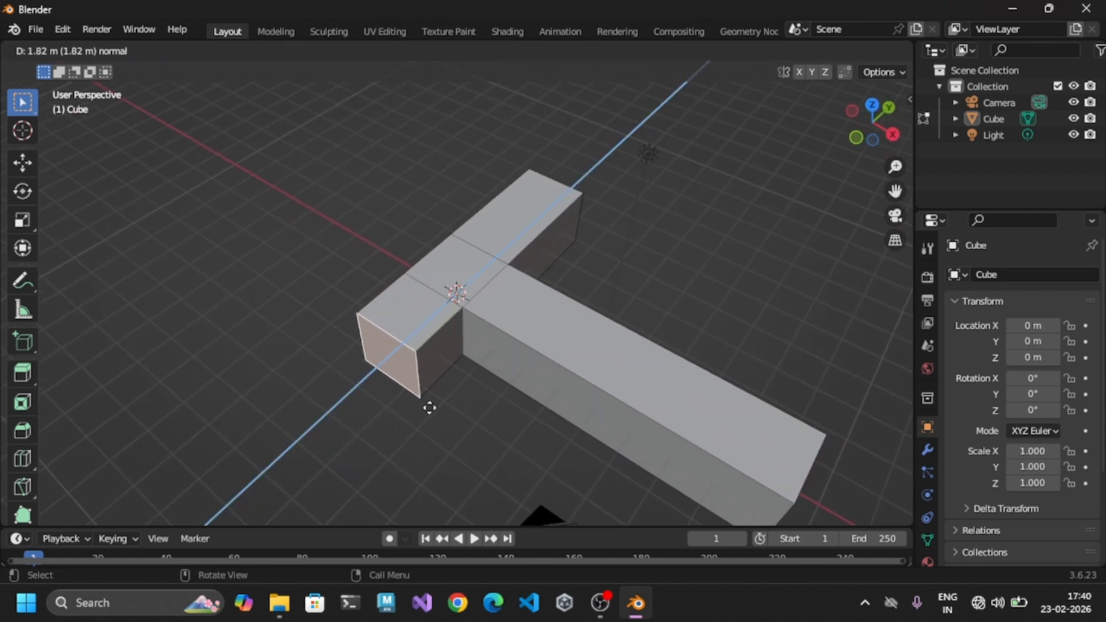
left_click(415, 420)
Scale the negative Y end face to about 0.09 along the global X axis to form a thin wedge, and clear the selection
middle_click_drag(536, 430, 618, 386)
key("s")
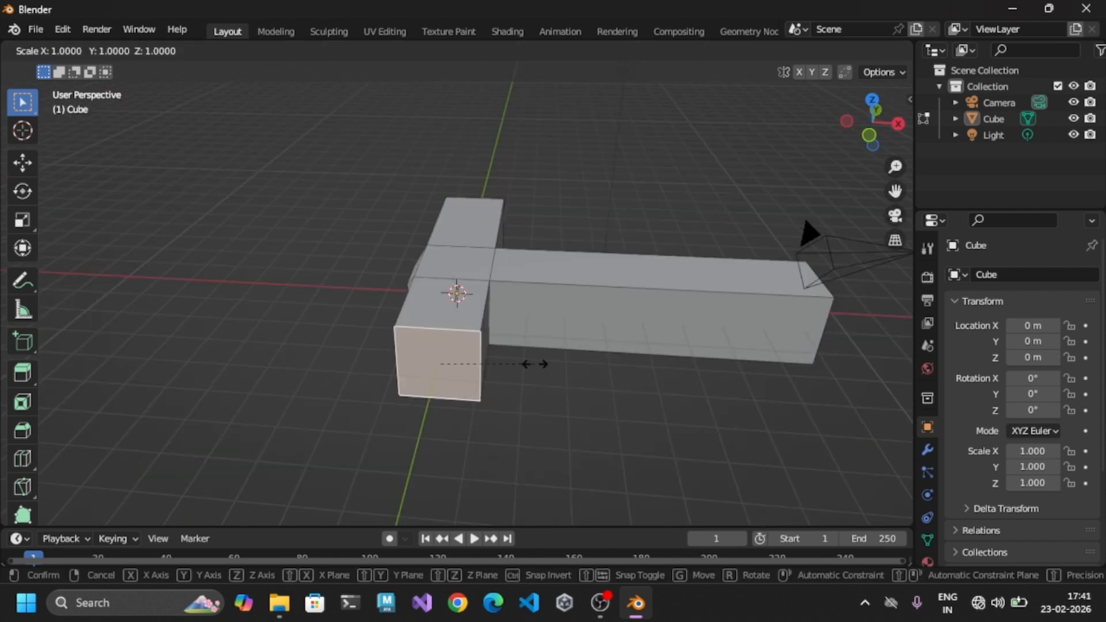
key("x")
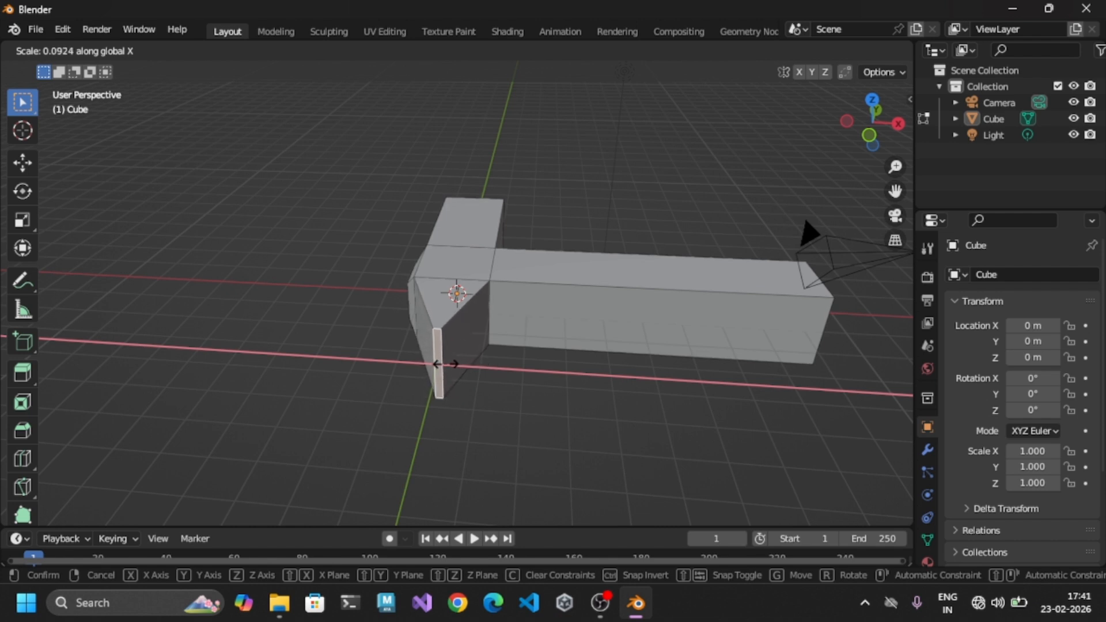
left_click(441, 363)
middle_click_drag(442, 363, 273, 418)
left_click(525, 474)
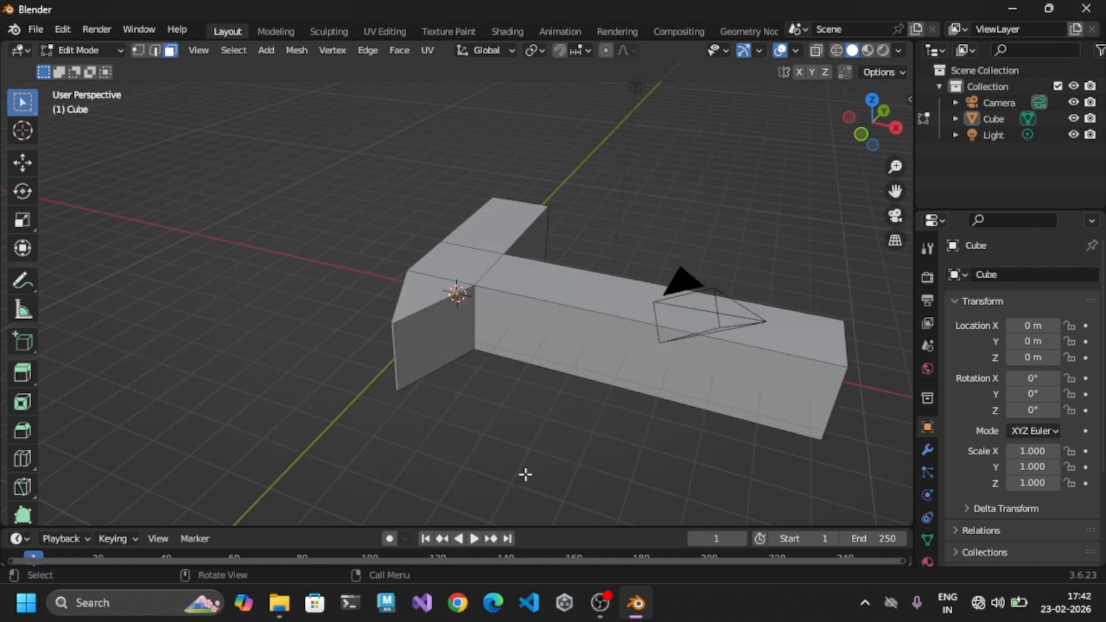
Shorten the positive Y side of the head by moving its end face about 1.15 m along negative Y
middle_click_drag(447, 443, 853, 450)
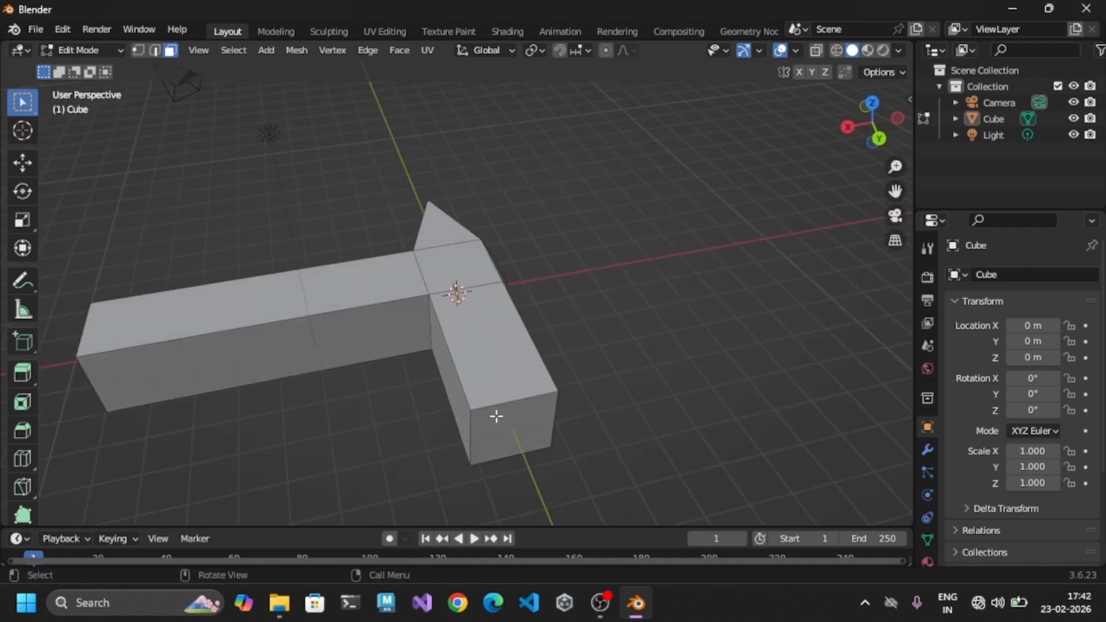
left_click(512, 433)
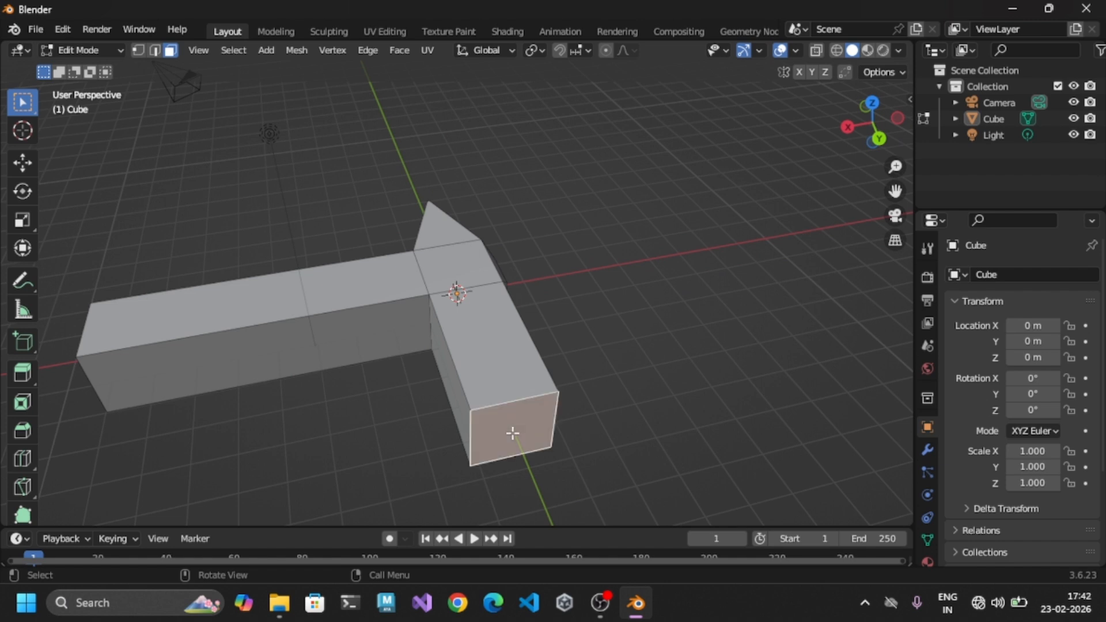
key("g")
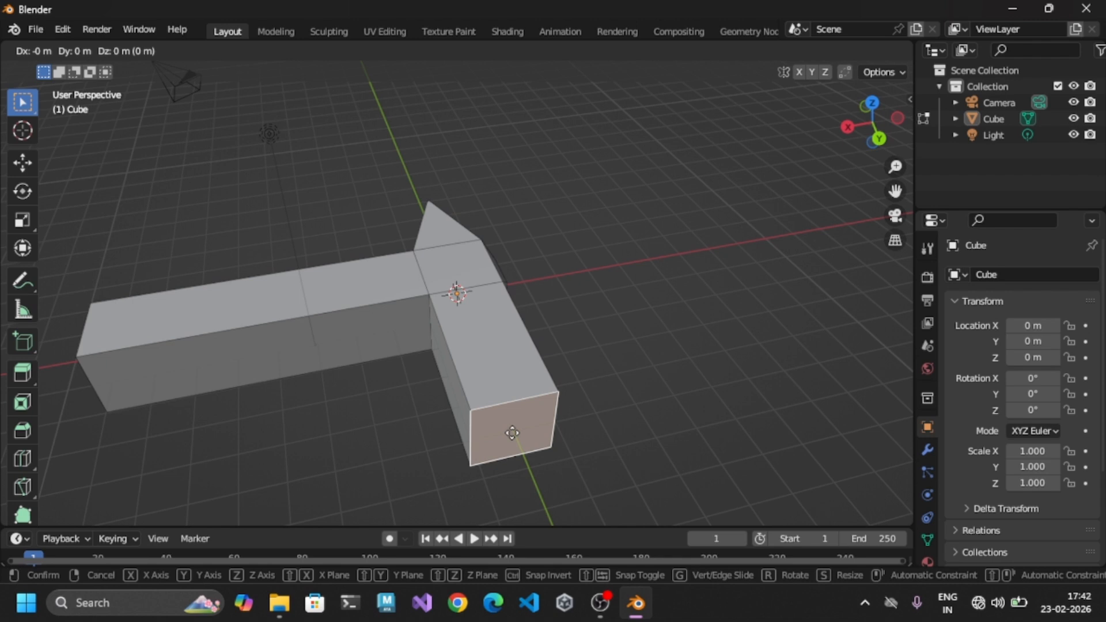
key("y")
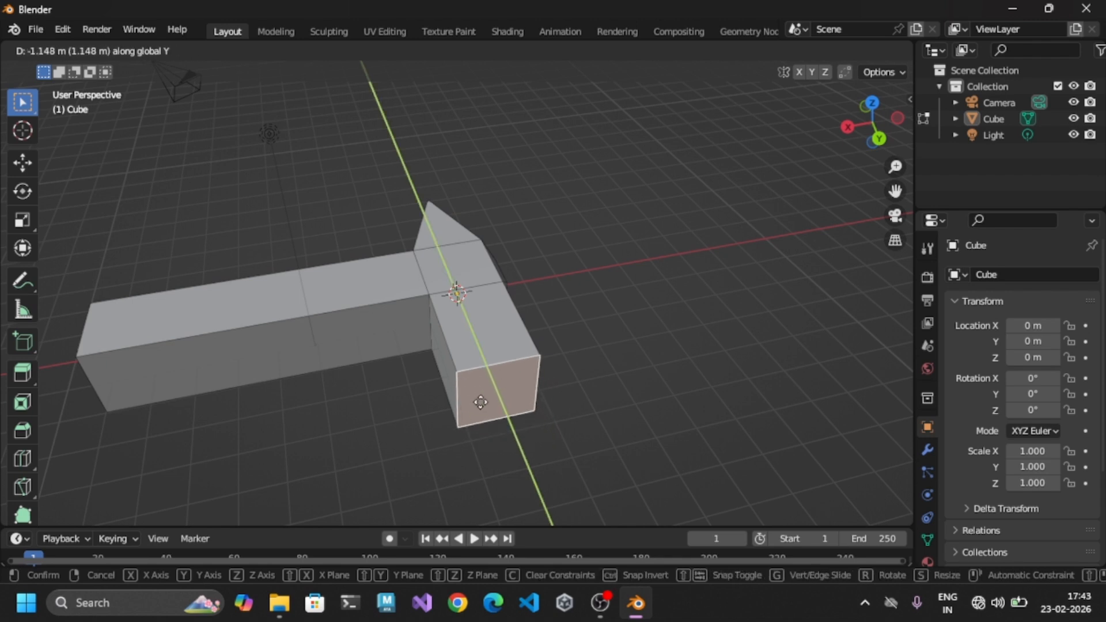
left_click(480, 402)
Scale down the positive Y end face to taper that side and move it about 0.82 m along negative Y
middle_click_drag(600, 407, 692, 433)
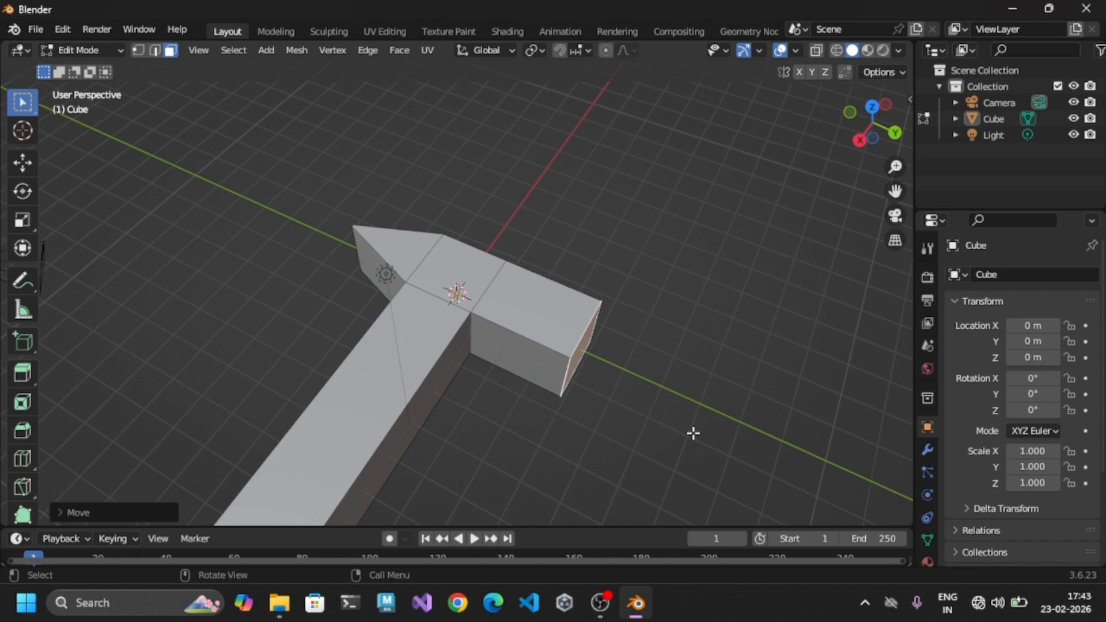
key("s")
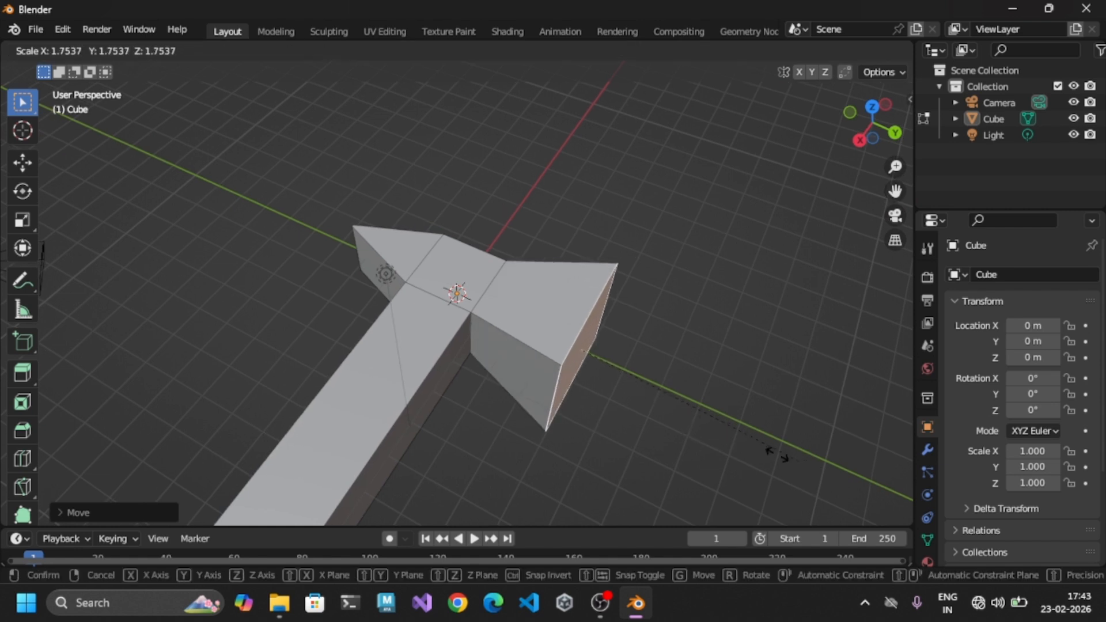
left_click(646, 409)
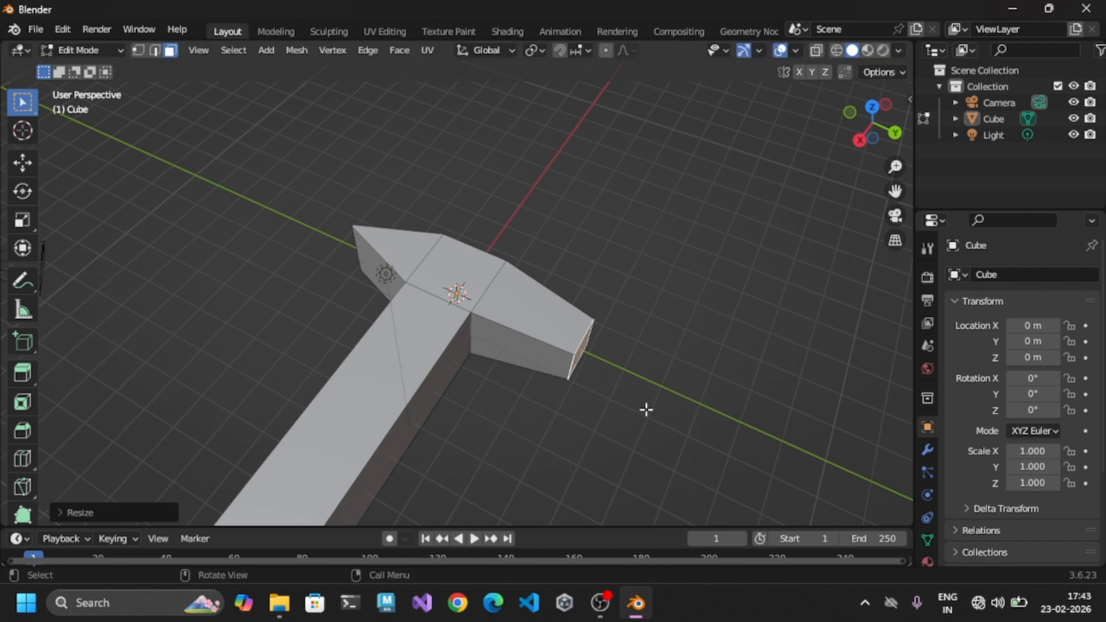
key("g")
key("y")
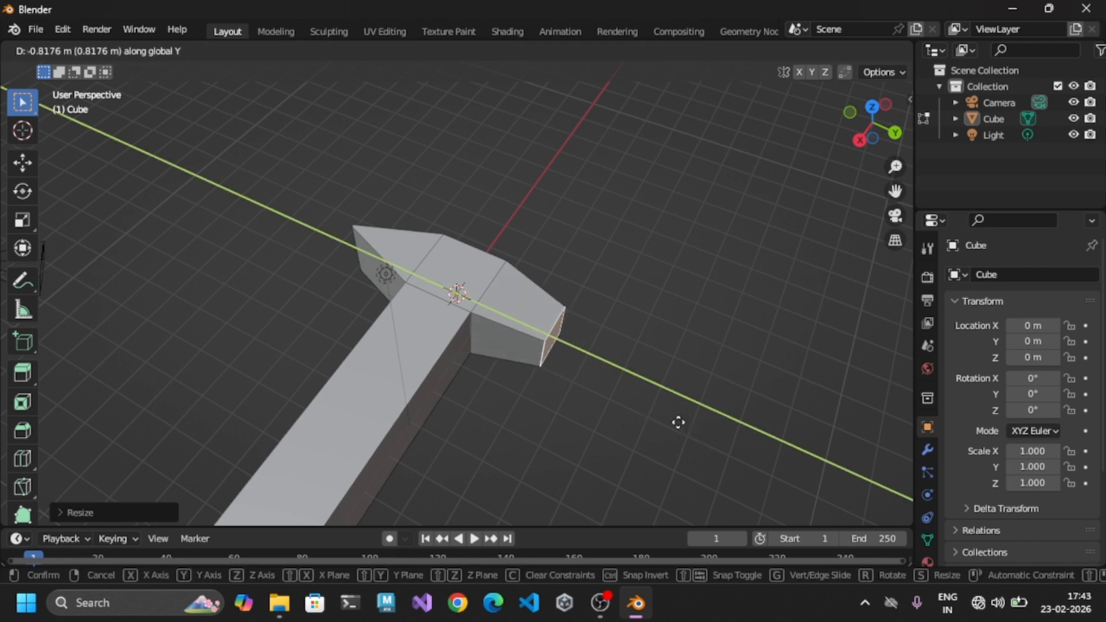
left_click(680, 424)
Extrude the top face of the head's centre block slightly upward and scale it down to about 0.78
middle_click_drag(694, 427, 397, 377)
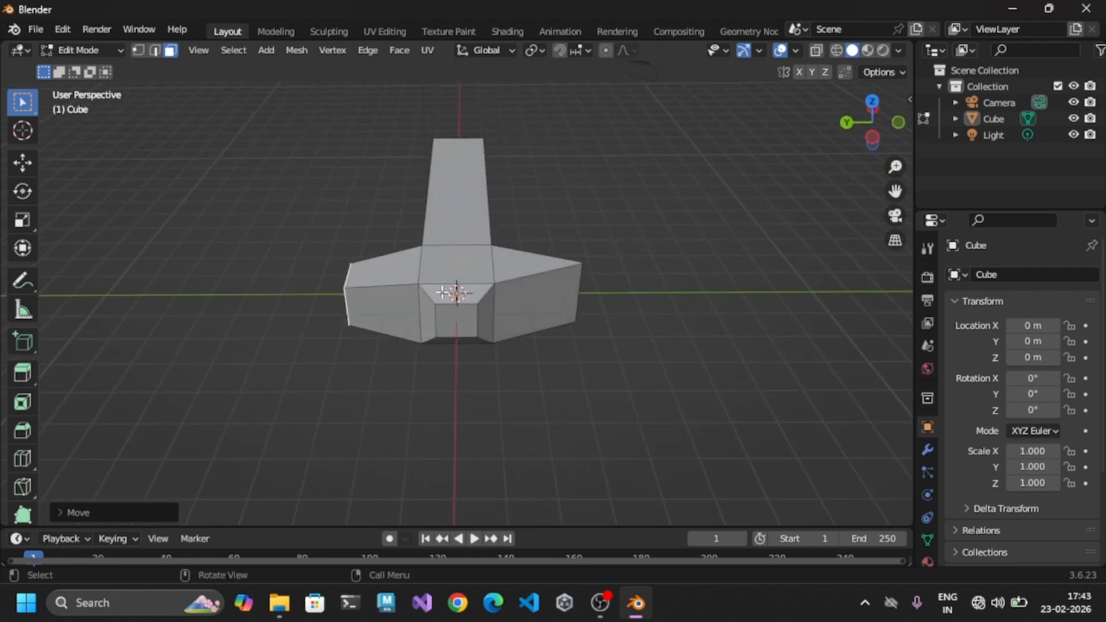
left_click(449, 269)
key("e")
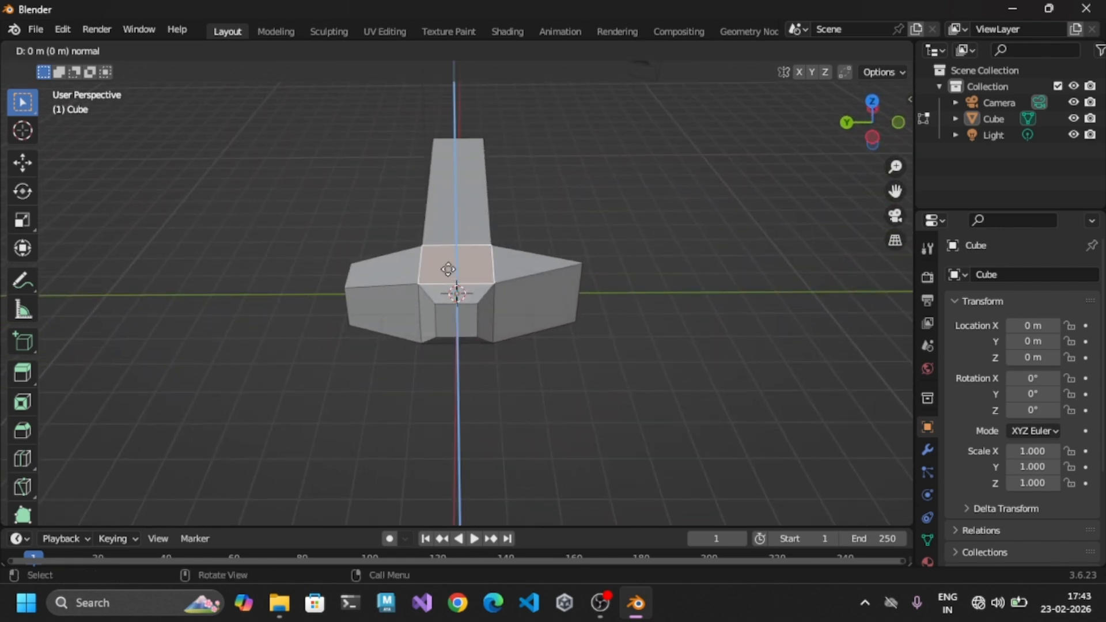
left_click(448, 262)
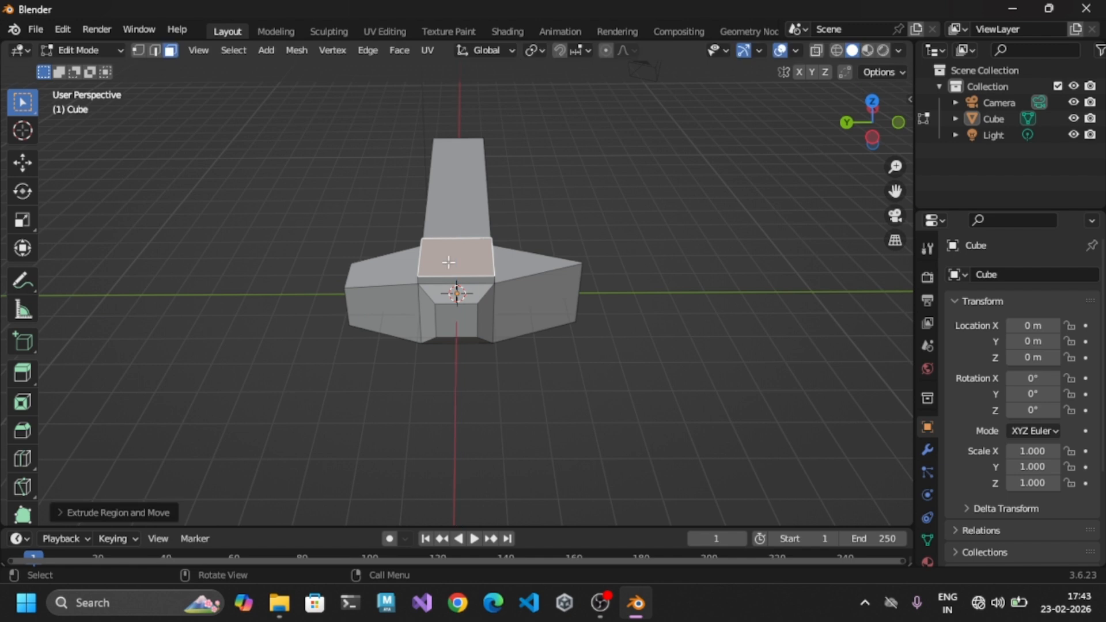
key("s")
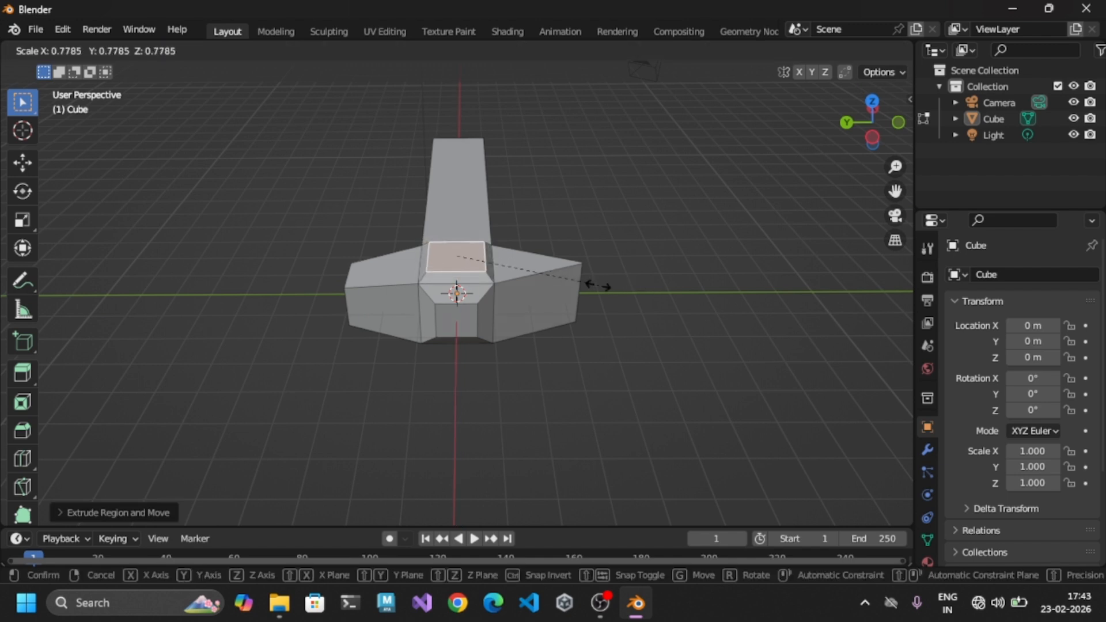
left_click(598, 285)
Extrude the underside face of the head's centre block about 0.37 m and scale it down to about 0.66
middle_click_drag(676, 348, 672, 116)
left_click(486, 319)
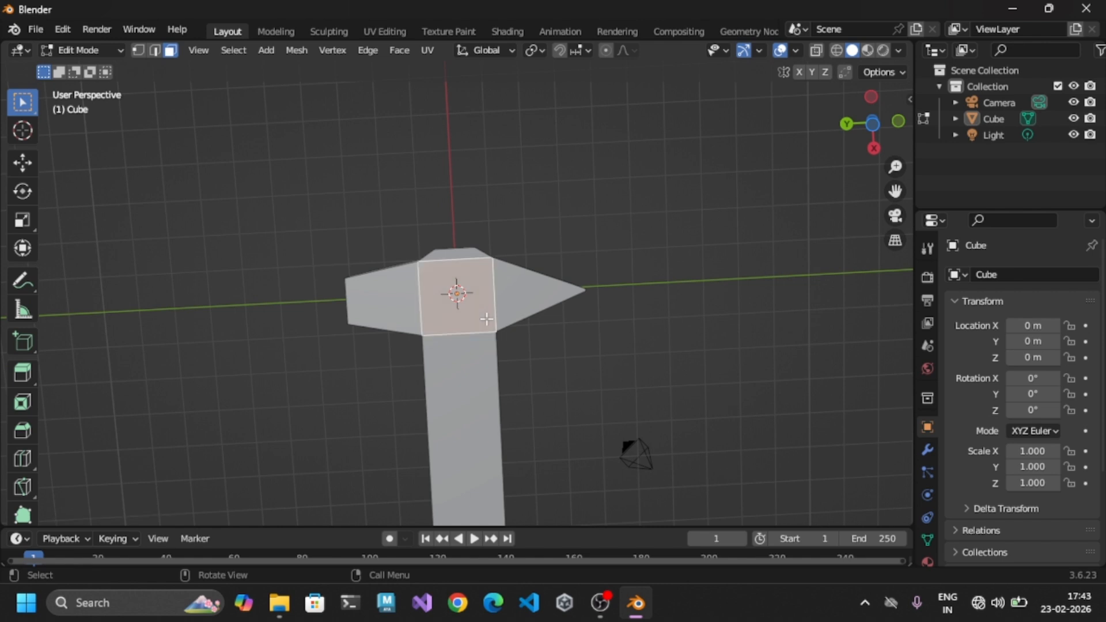
key("e")
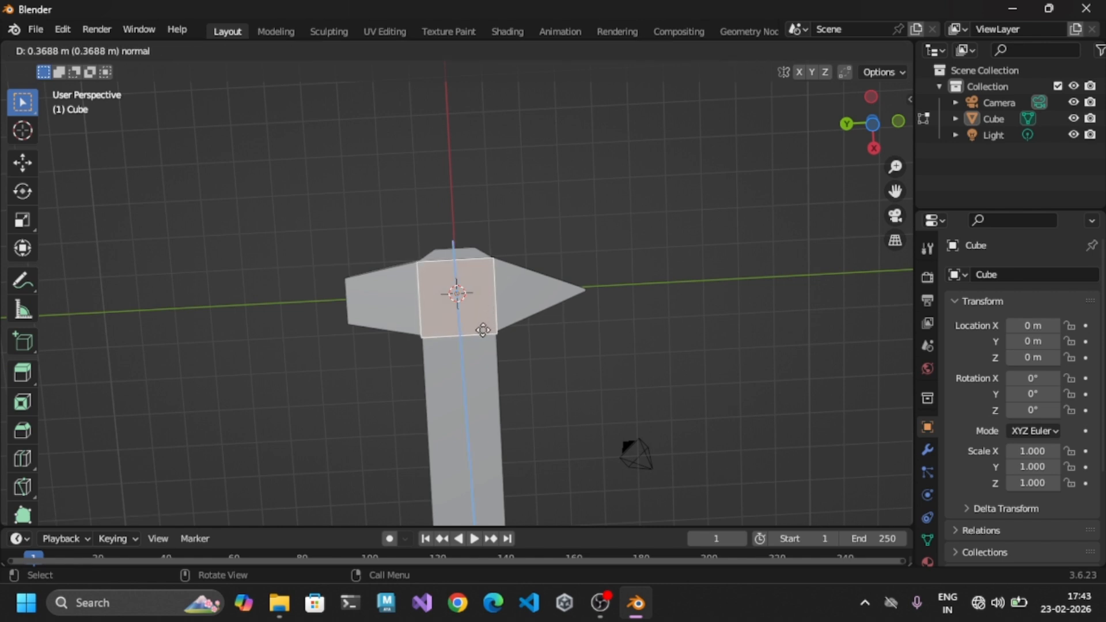
left_click(484, 328)
middle_click_drag(528, 350, 482, 257)
key("e")
left_click(491, 256)
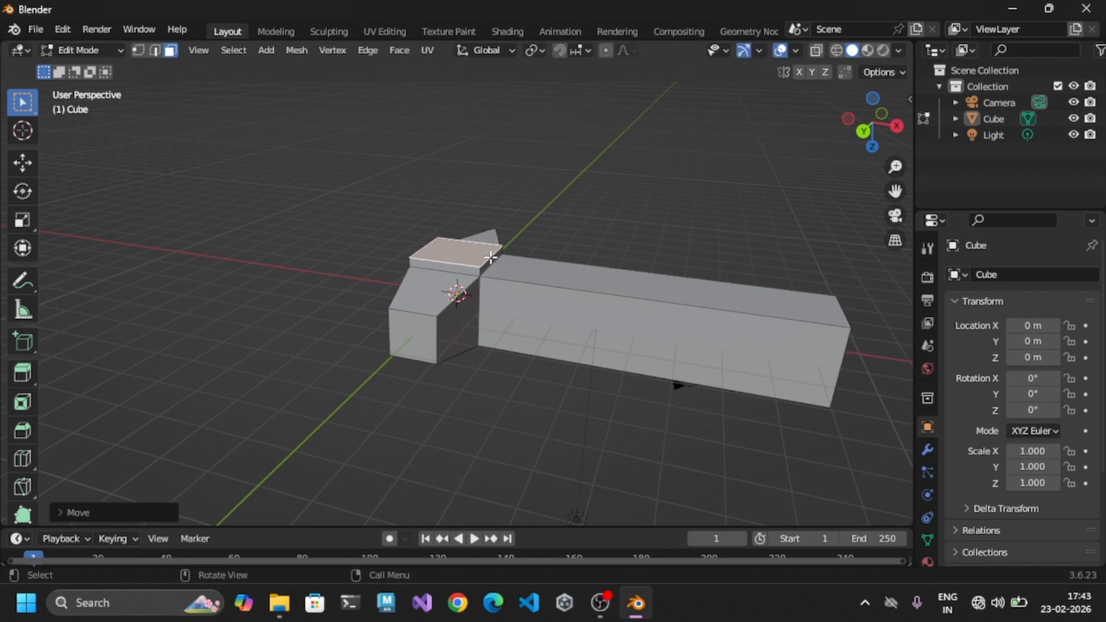
key("s")
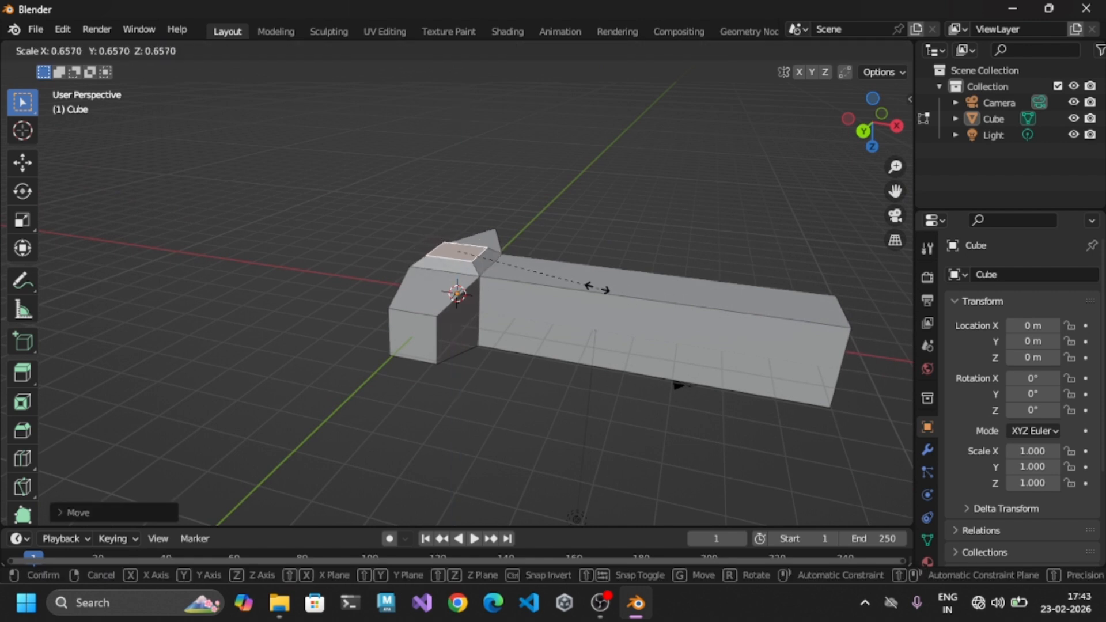
left_click(593, 286)
Enlarge the handle's end face slightly and move it outward along positive X to lengthen the handle
middle_click_drag(651, 254, 528, 307)
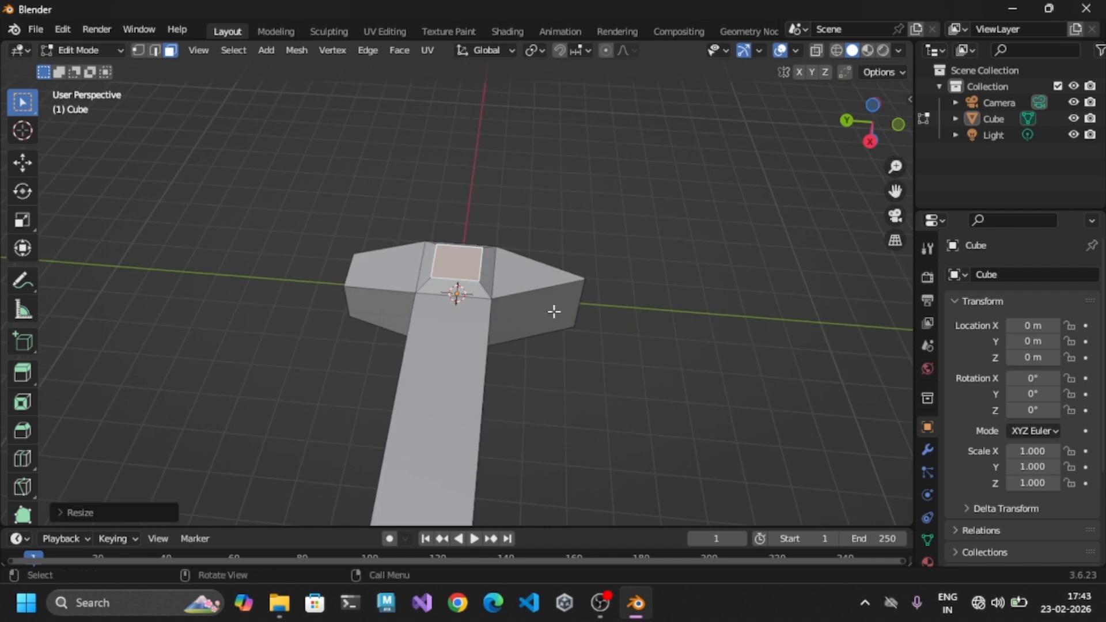
scroll(542, 309, "down", 3)
left_click(449, 466)
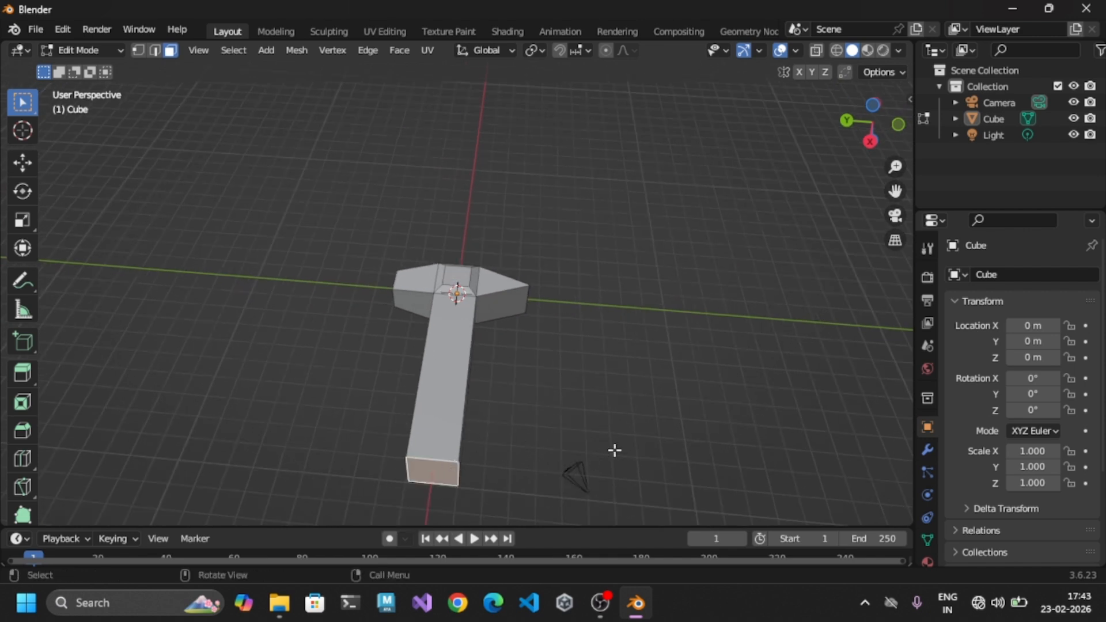
key("s")
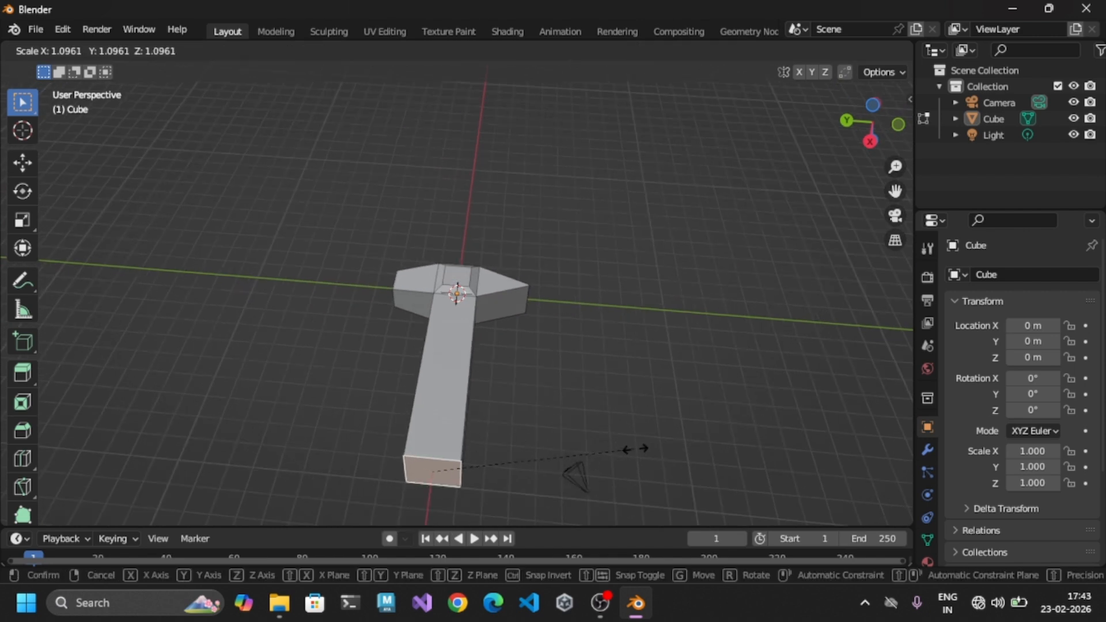
left_click(680, 456)
middle_click_drag(675, 449, 562, 472)
key("g")
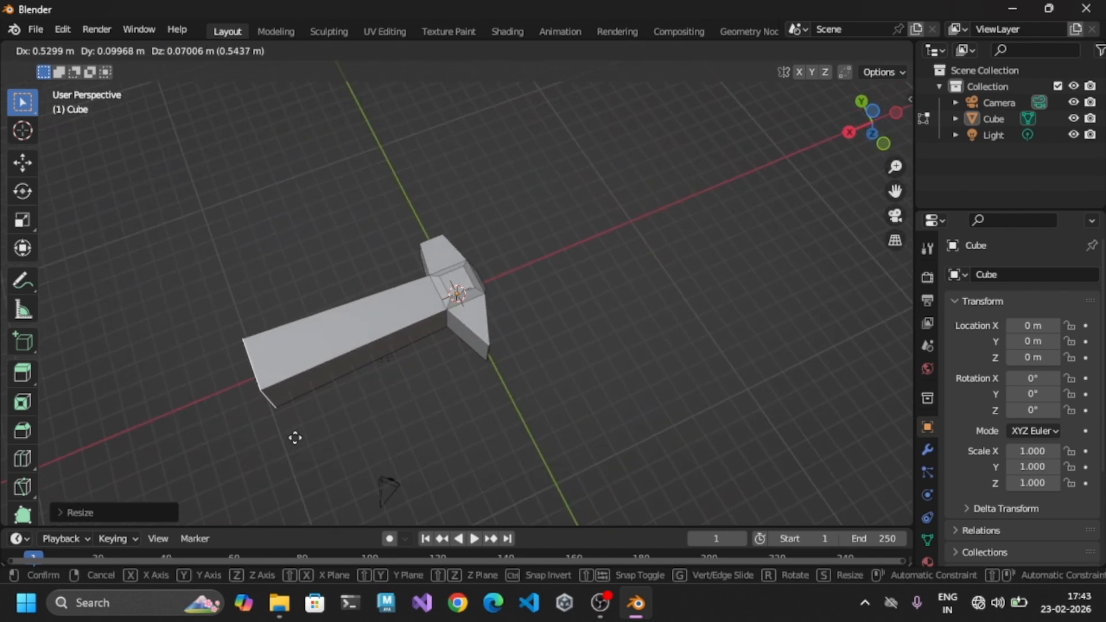
key("x")
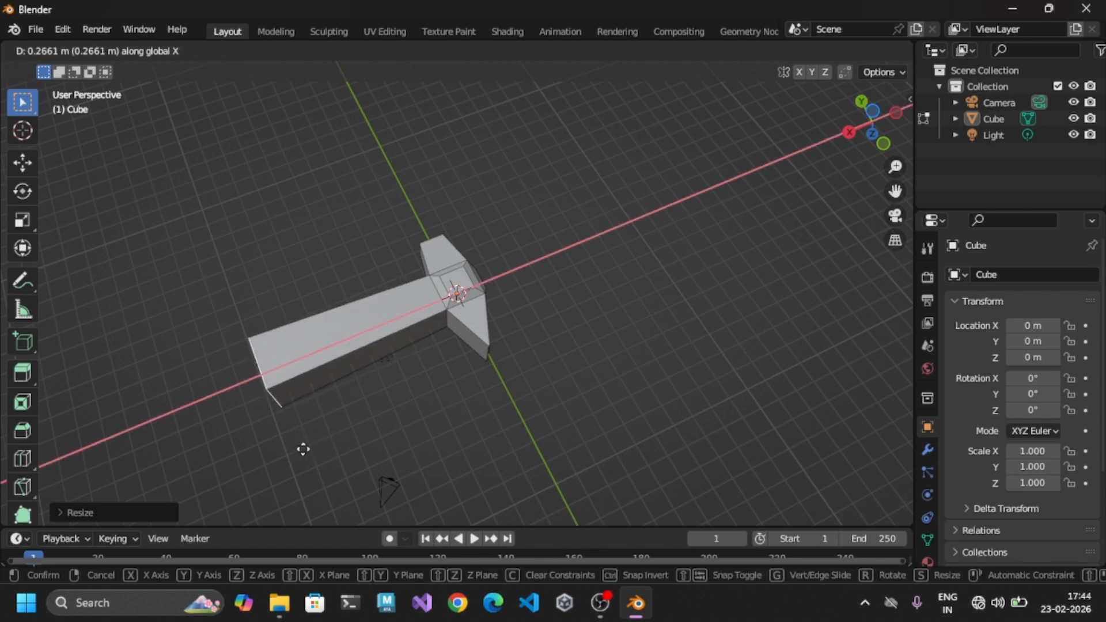
left_click(220, 480)
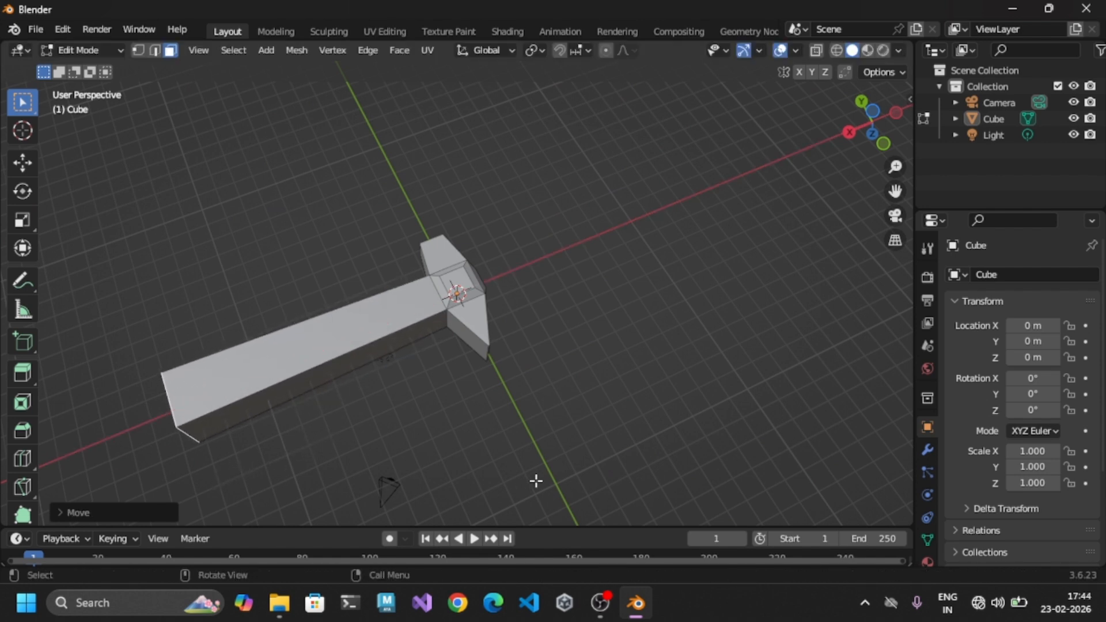
Undo the recent edits back to the point before the positive Y end face of the head was tapered
middle_click_drag(536, 480, 505, 377)
scroll(664, 398, "down", 3)
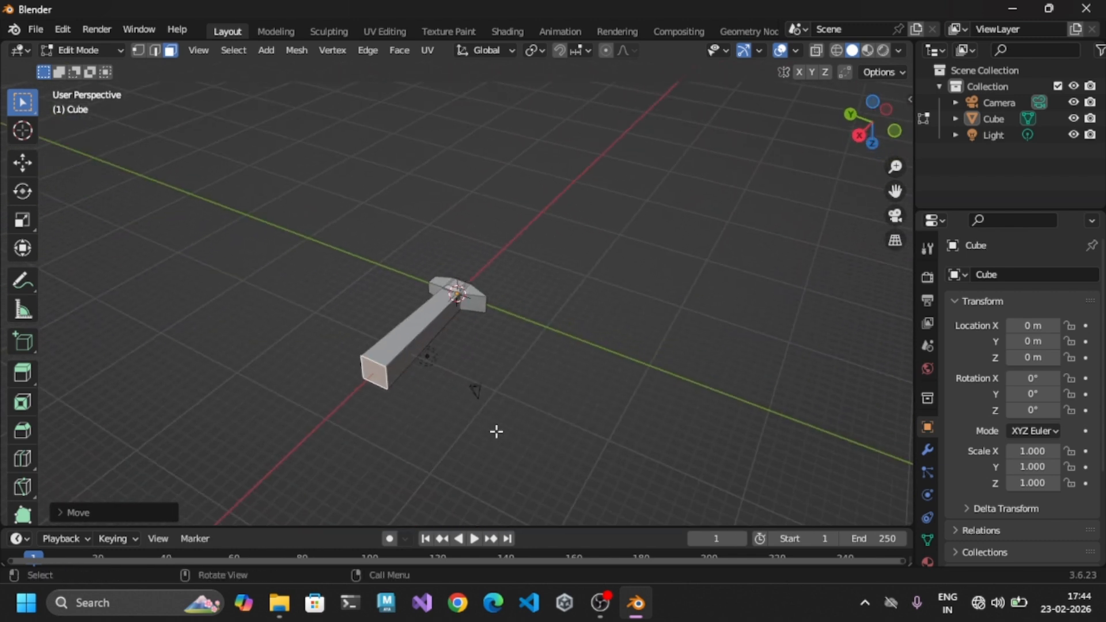
middle_click_drag(556, 399, 835, 377)
middle_click_drag(645, 420, 741, 420)
key("ctrl+z")
key("ctrl+z")
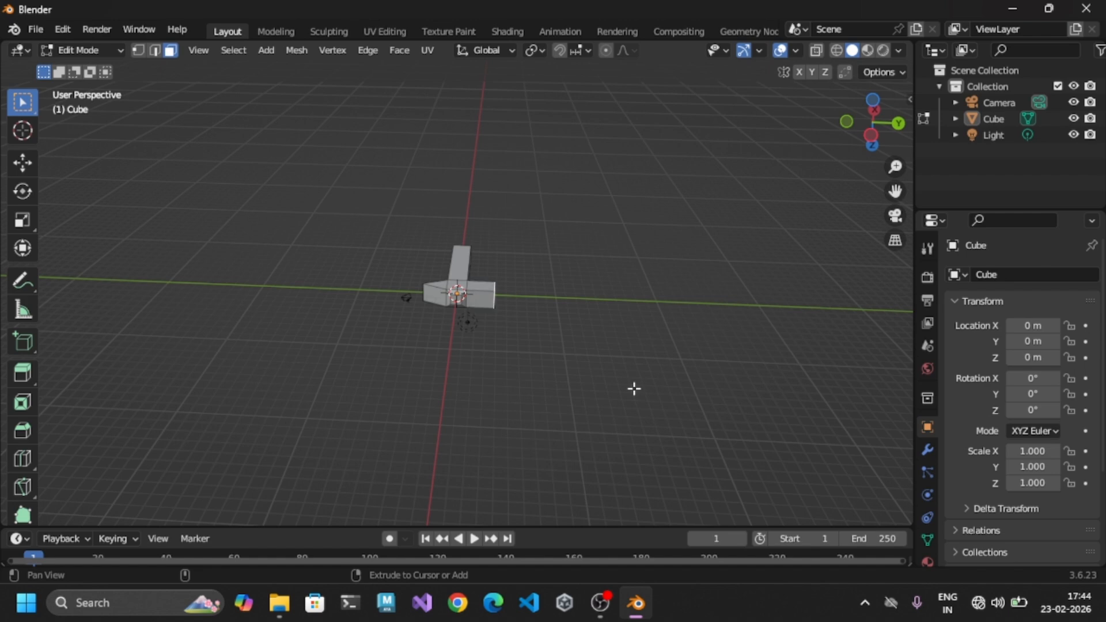
Widen the head's positive Y end face along the global X axis and extrude it outward along positive Y
middle_click_drag(634, 388, 528, 329)
key("s")
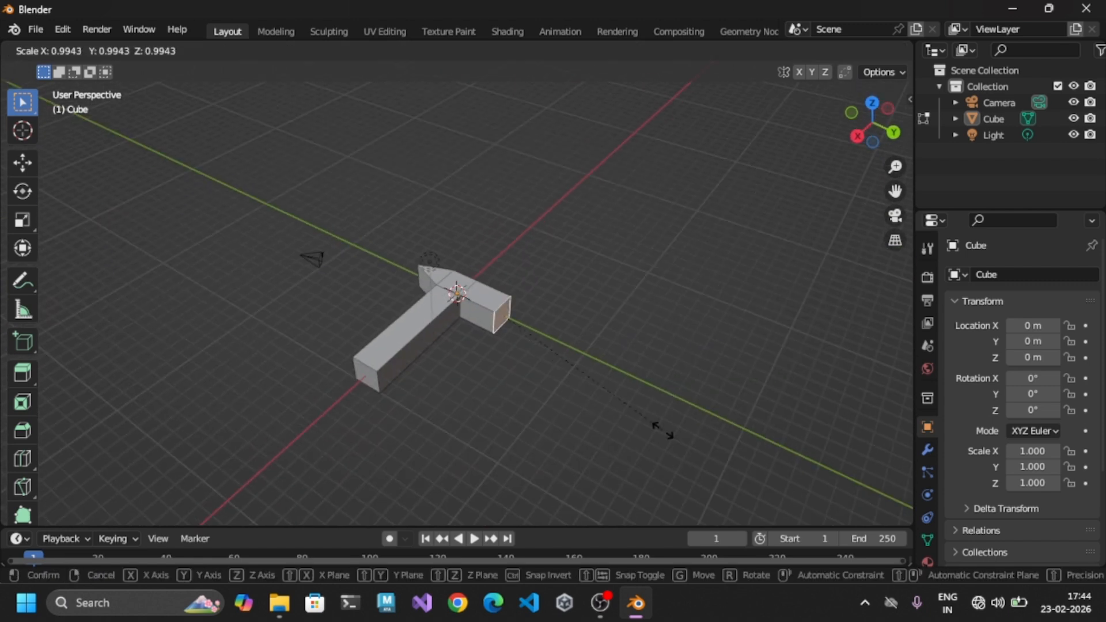
key("x")
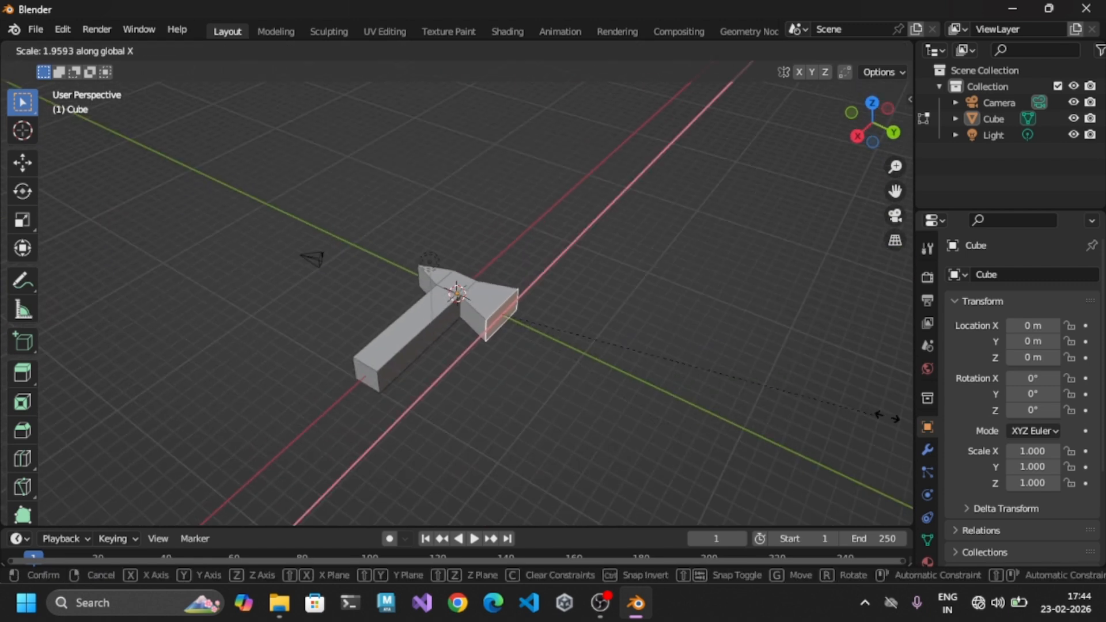
left_click(136, 417)
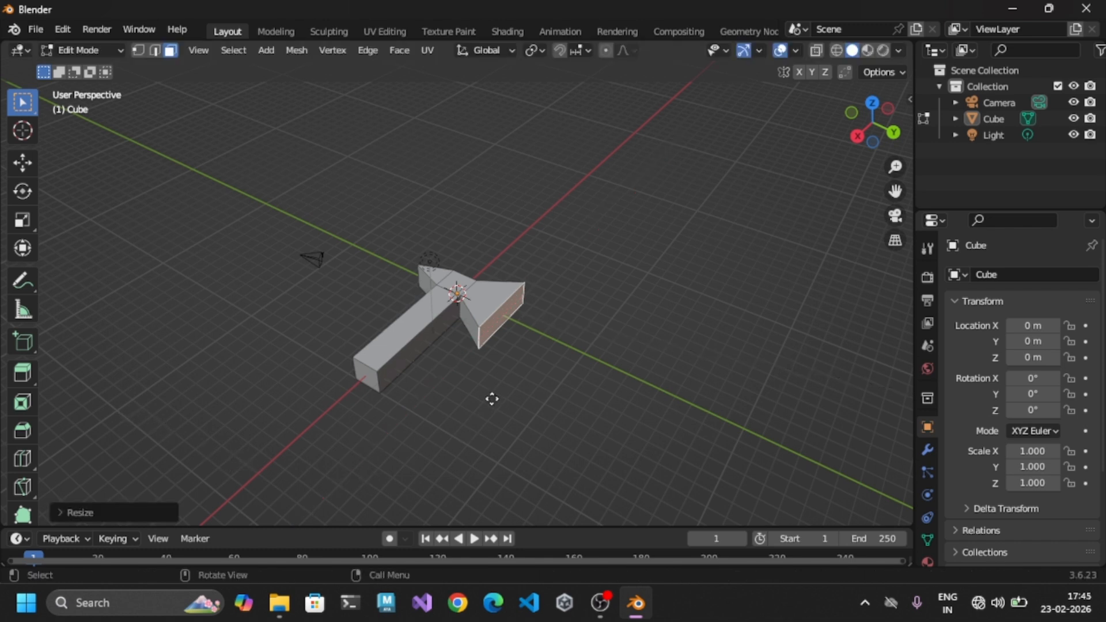
key("e")
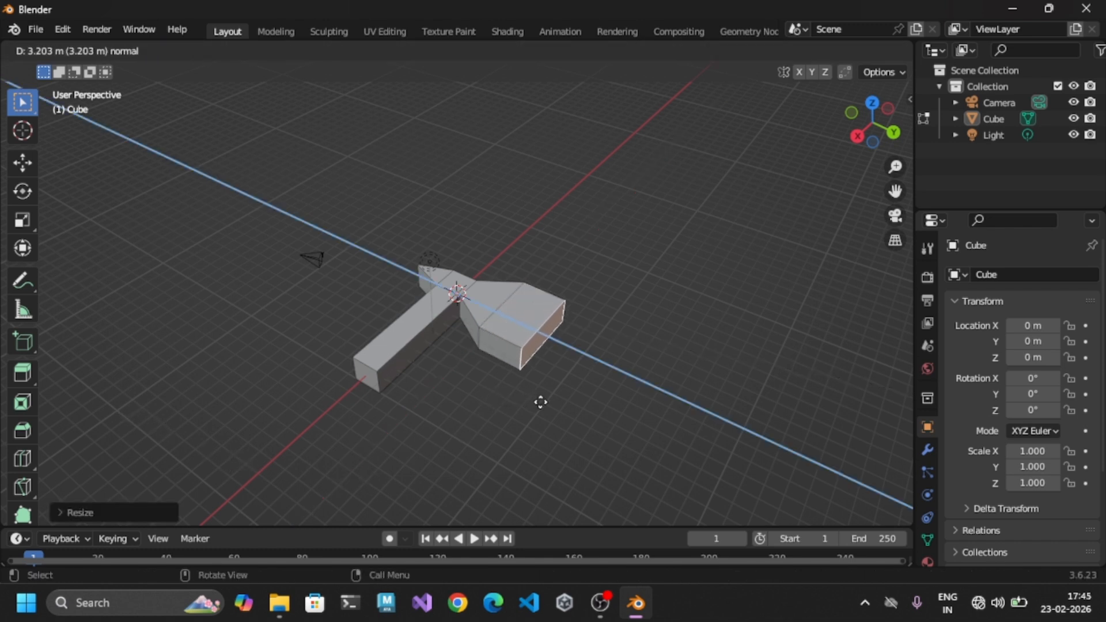
left_click(527, 396)
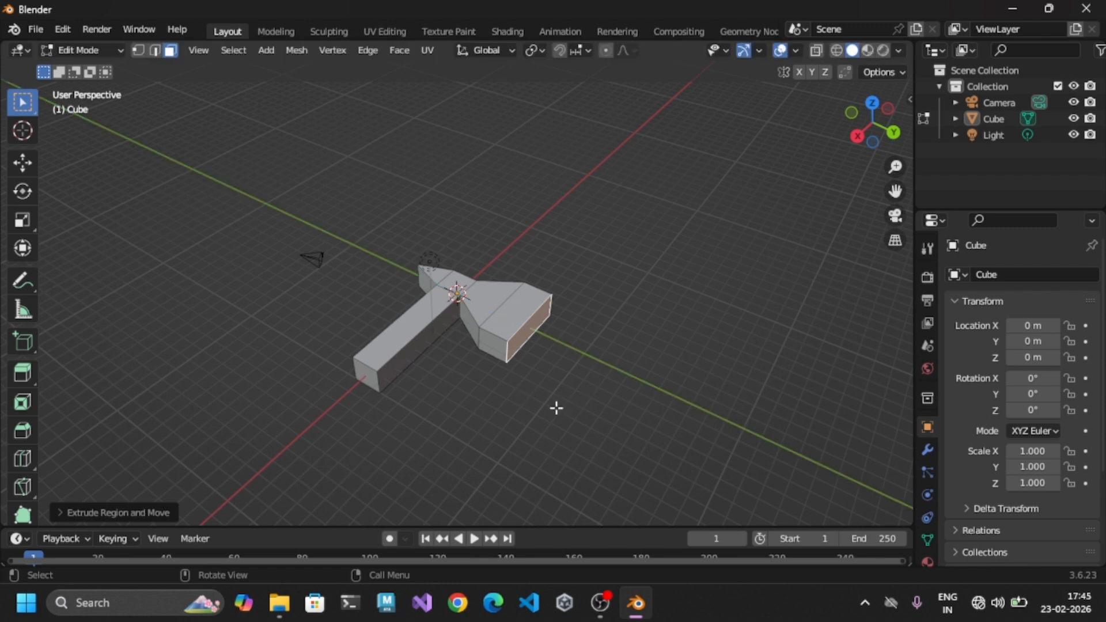
Scale the extruded end face to about 1.69 along global X and flatten it along global Z into a thin blade edge
key("s")
key("x")
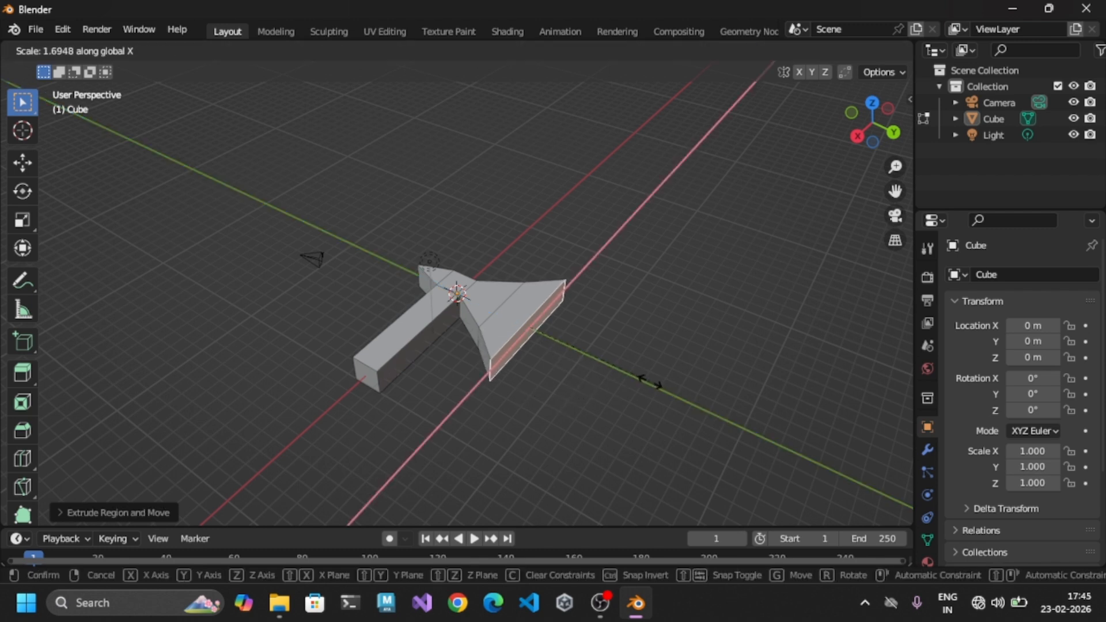
left_click(650, 382)
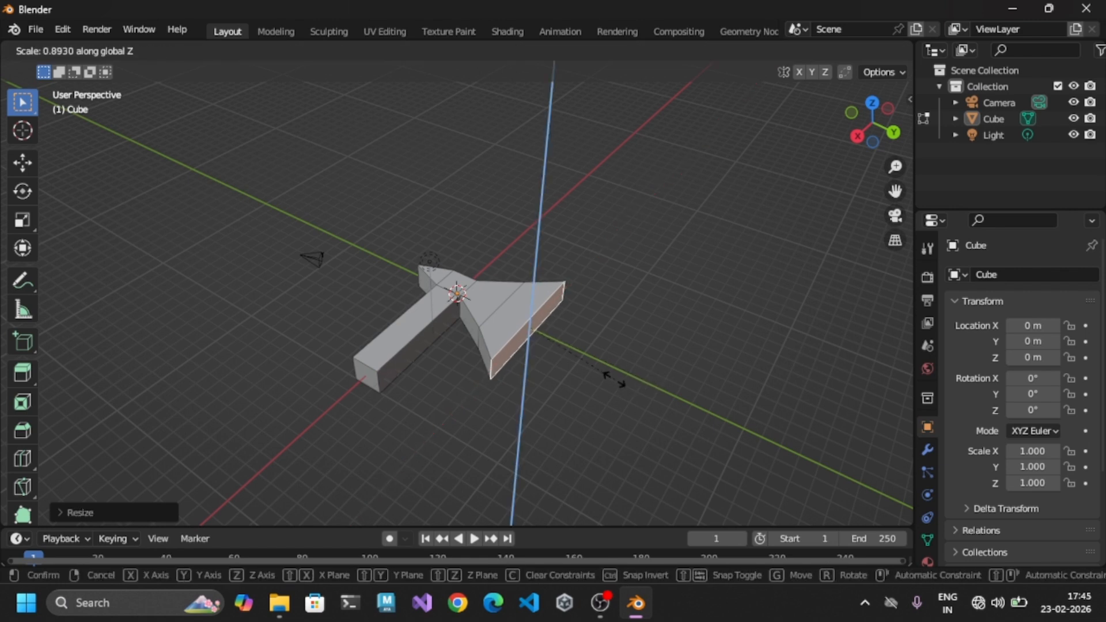
left_click(530, 327)
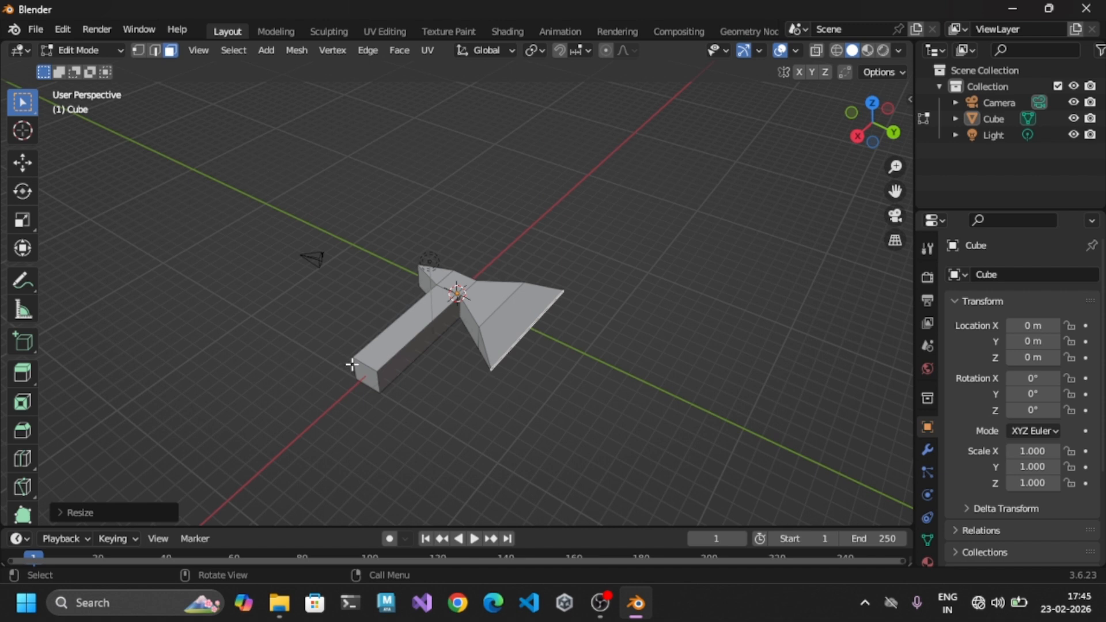
Lengthen the handle by moving its end face outward along positive X, and scale that face up to about 1.17
left_click(367, 380)
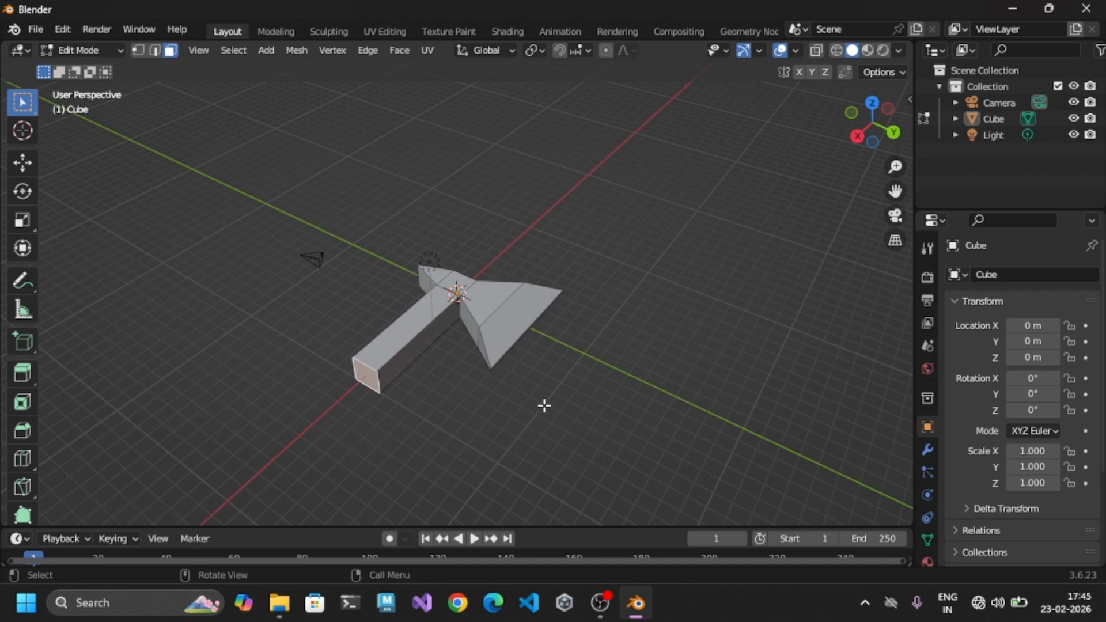
key("g")
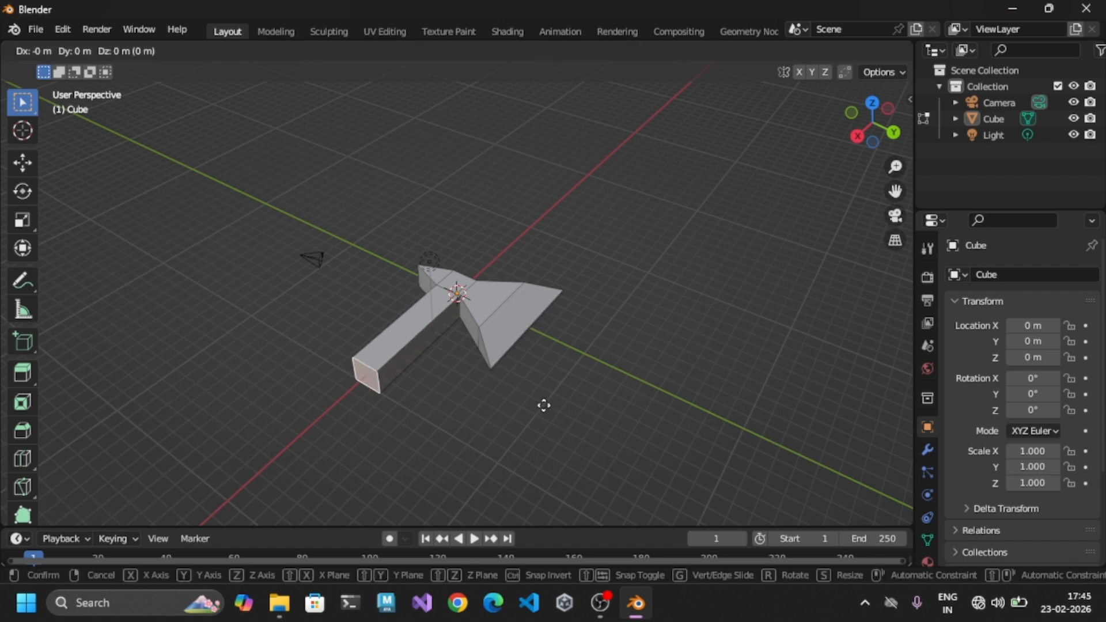
key("x")
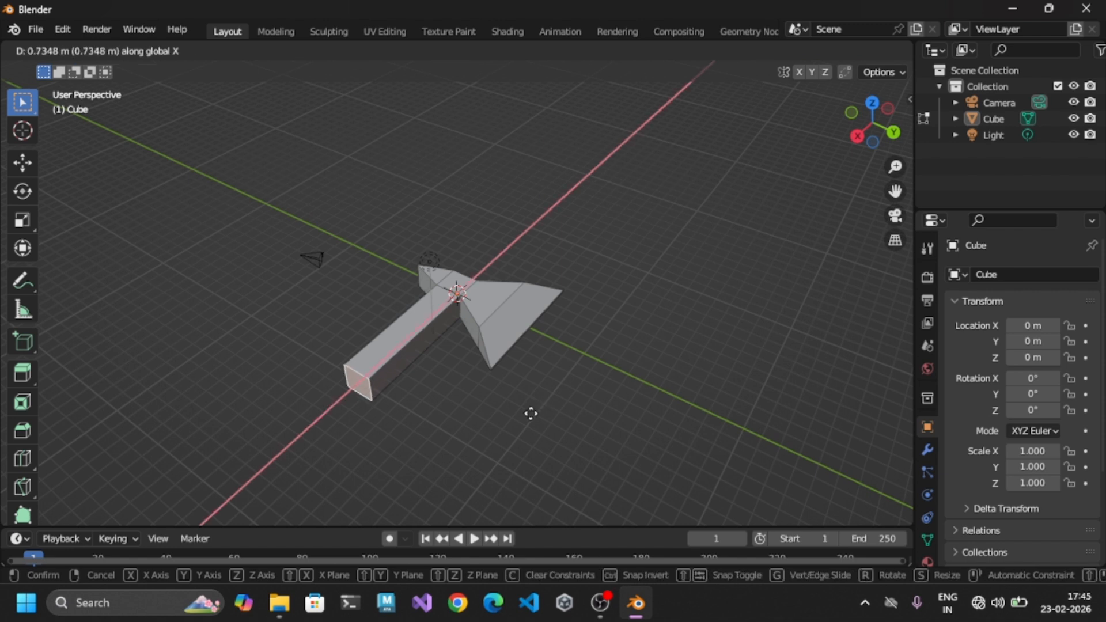
left_click(420, 506)
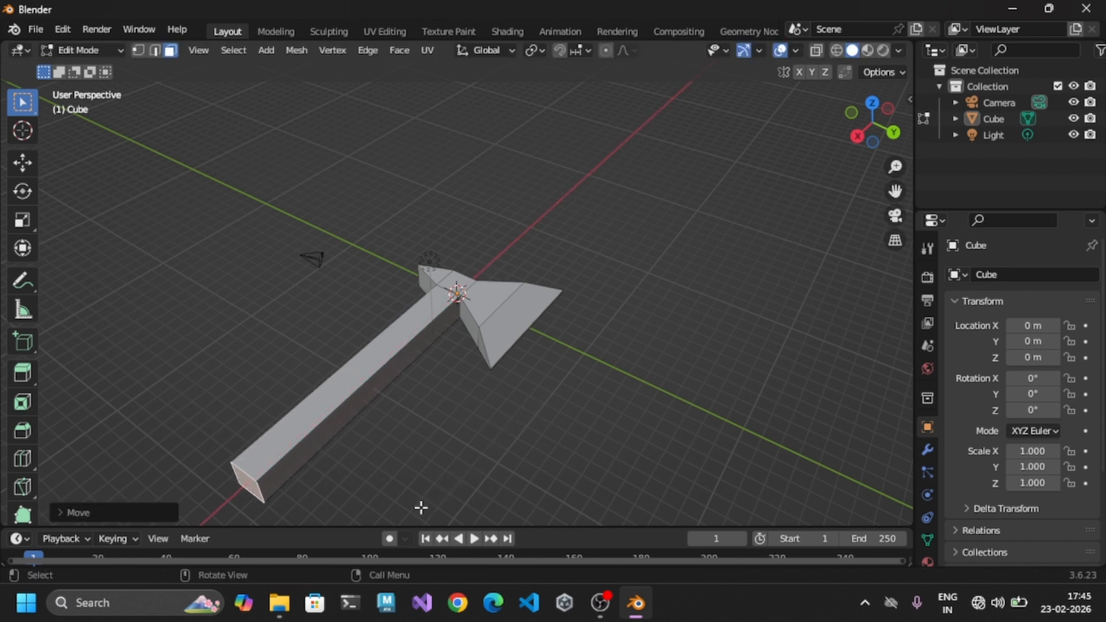
middle_click_drag(429, 503, 439, 464)
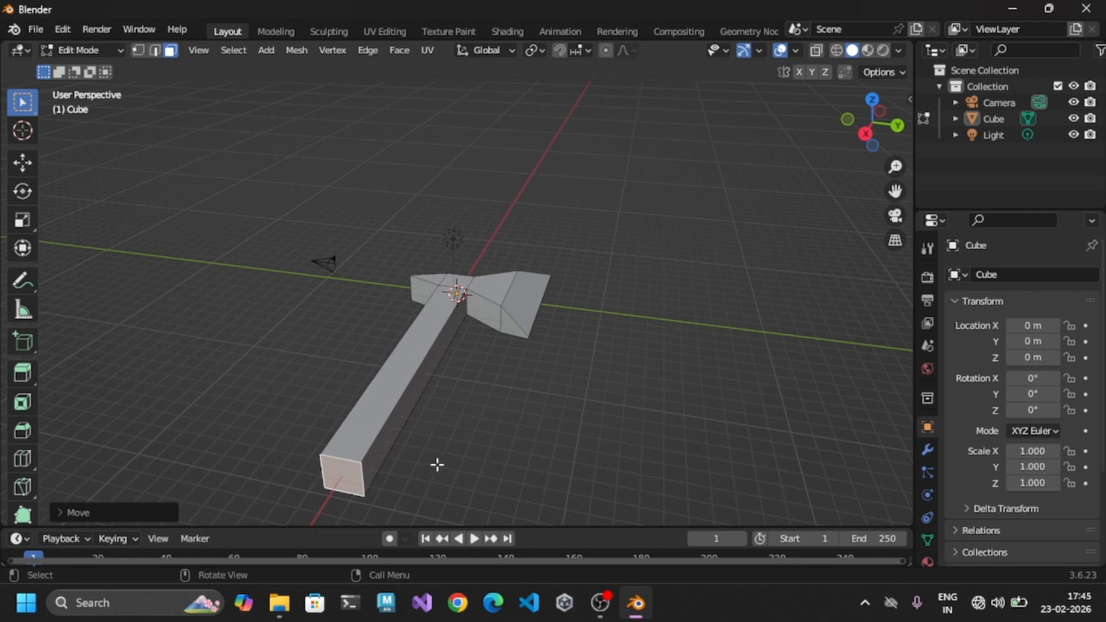
key("s")
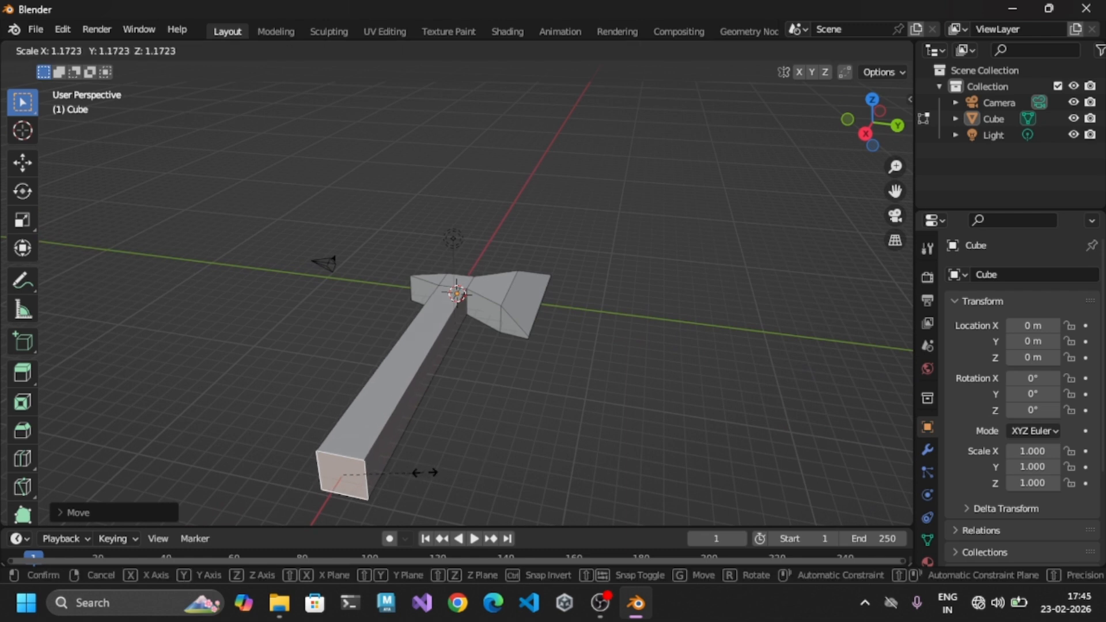
left_click(427, 471)
middle_click_drag(524, 440, 509, 371)
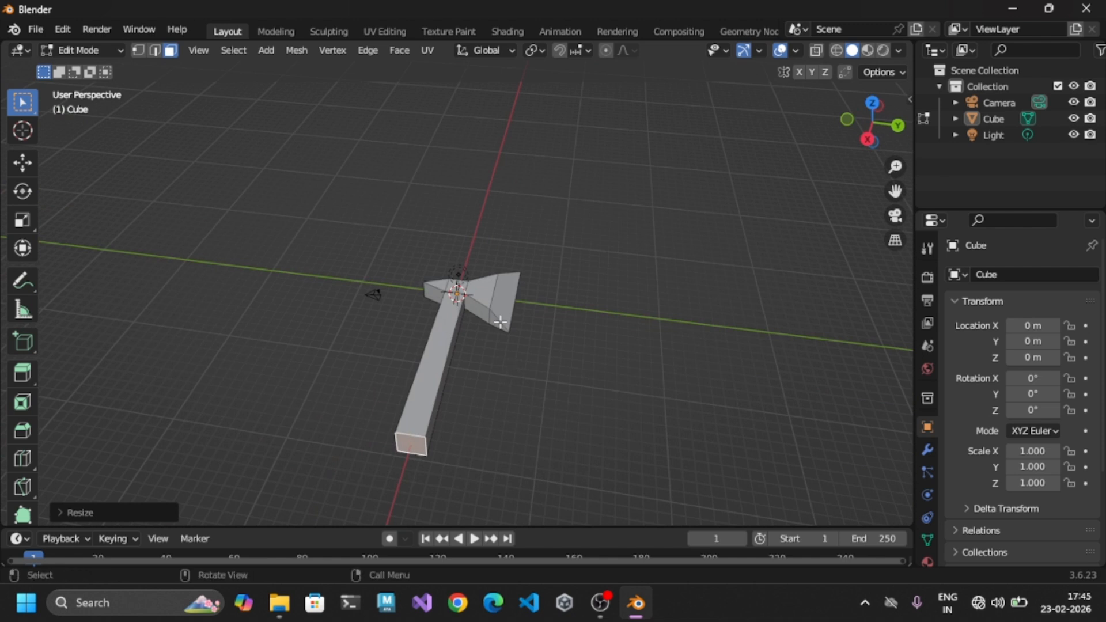